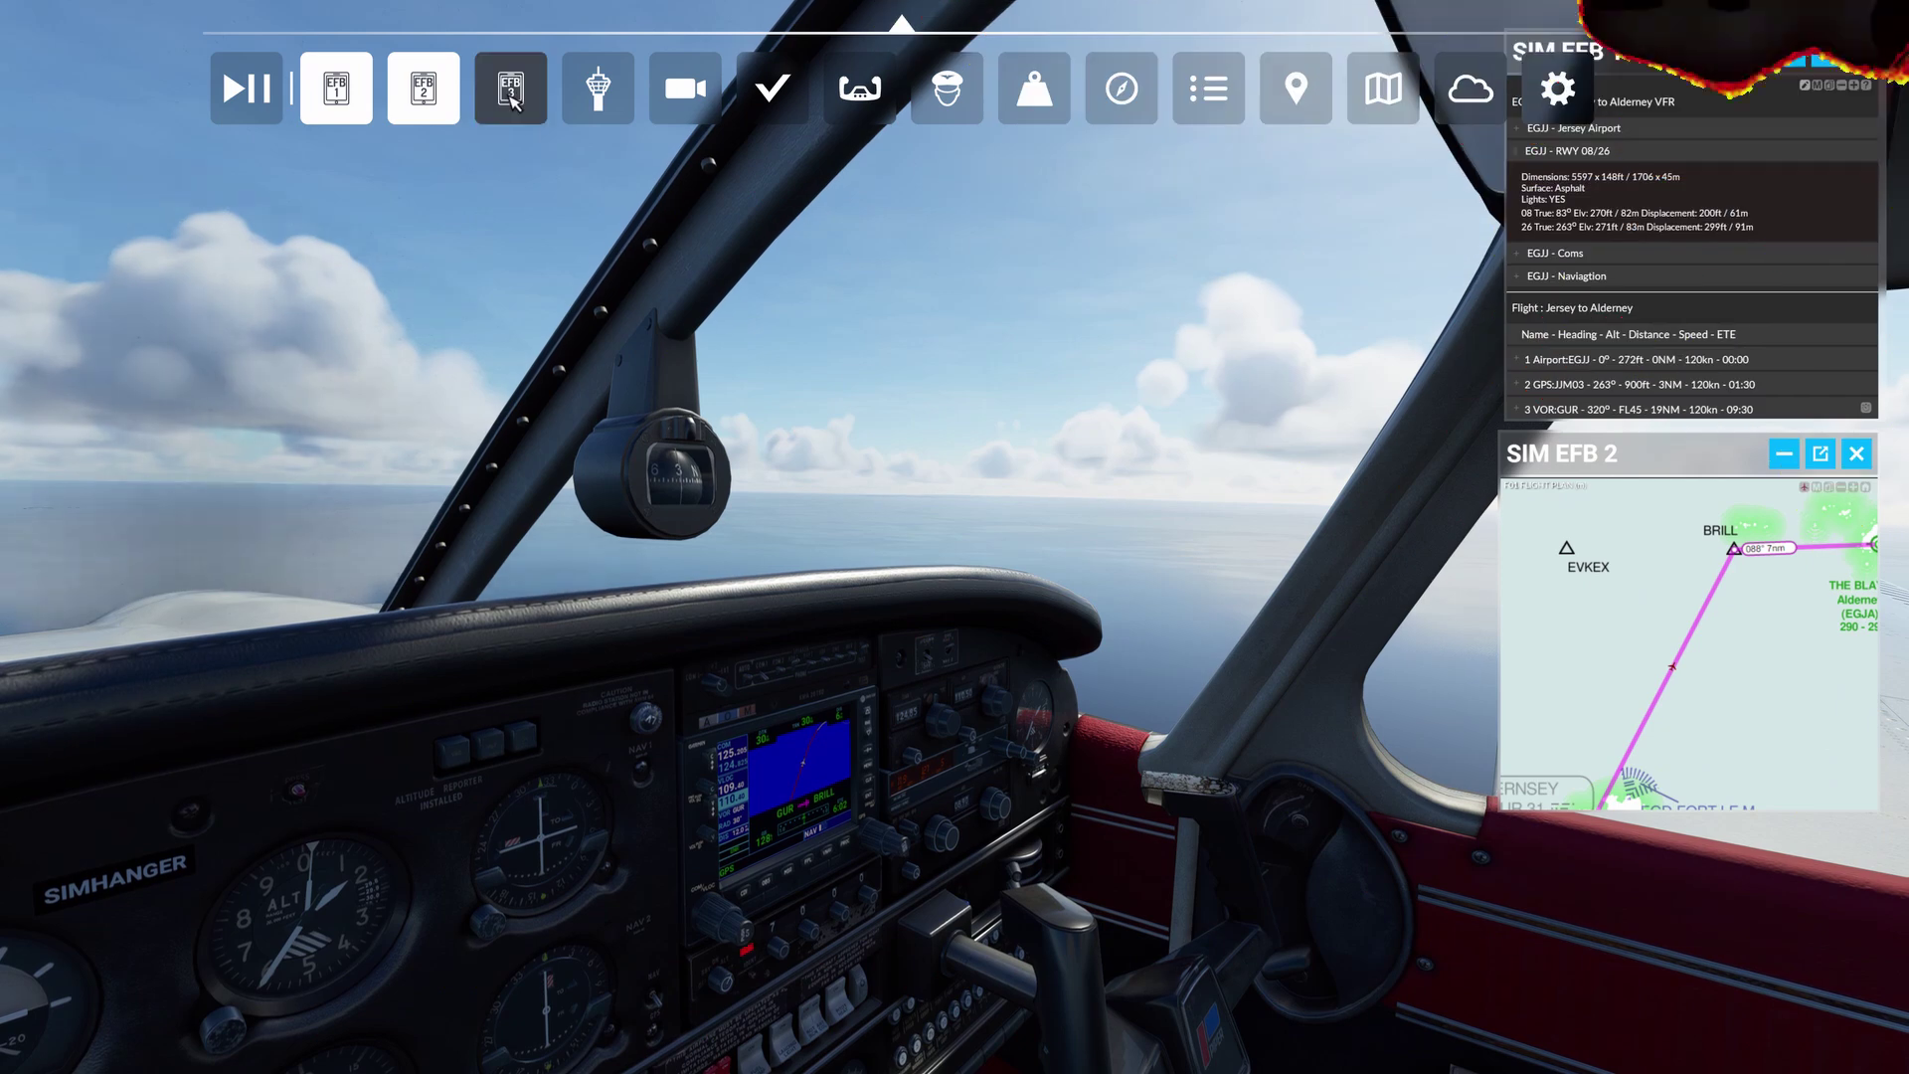
# - Open the SIM EFB 3 panel from the in-sim toolbar
pyautogui.click(511, 97)
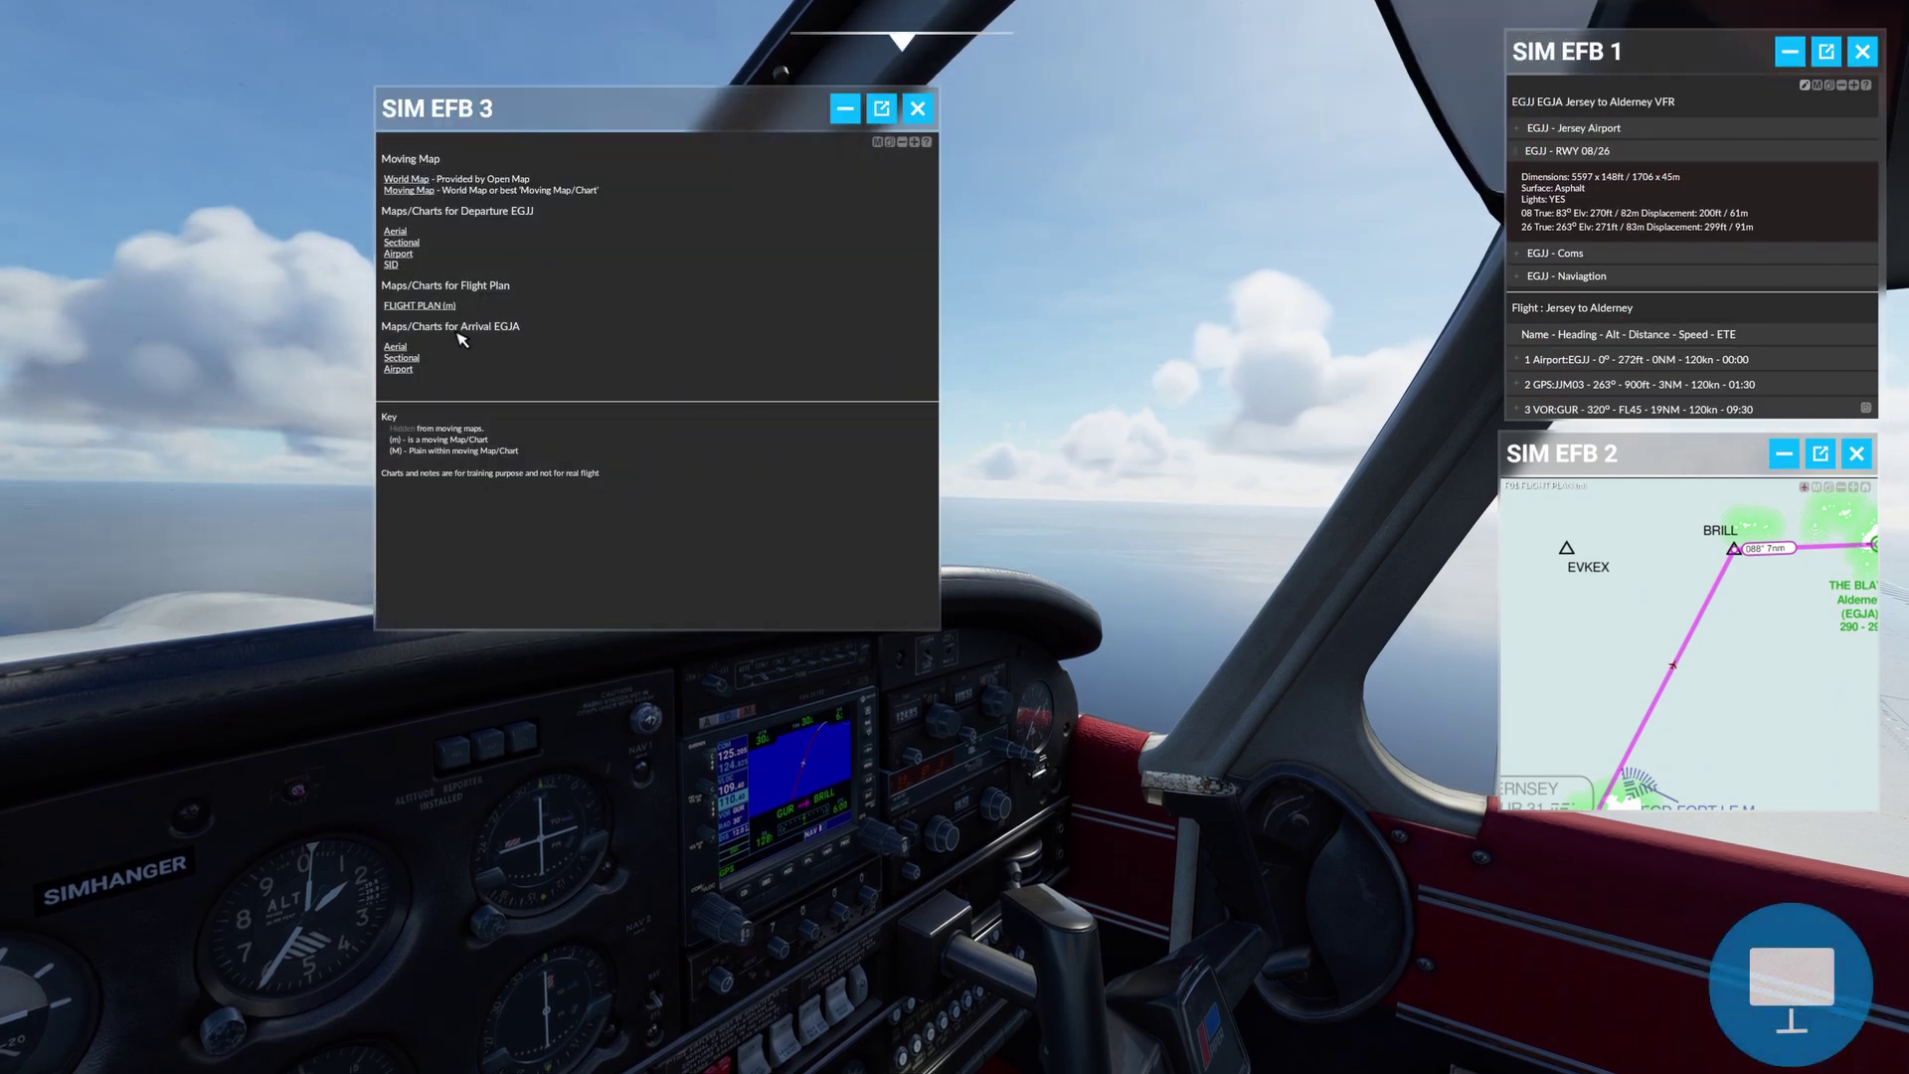
# - Show the EGJJ departure aerial chart in EFB 3, shrink the panel and centre the airfield
pyautogui.click(395, 347)
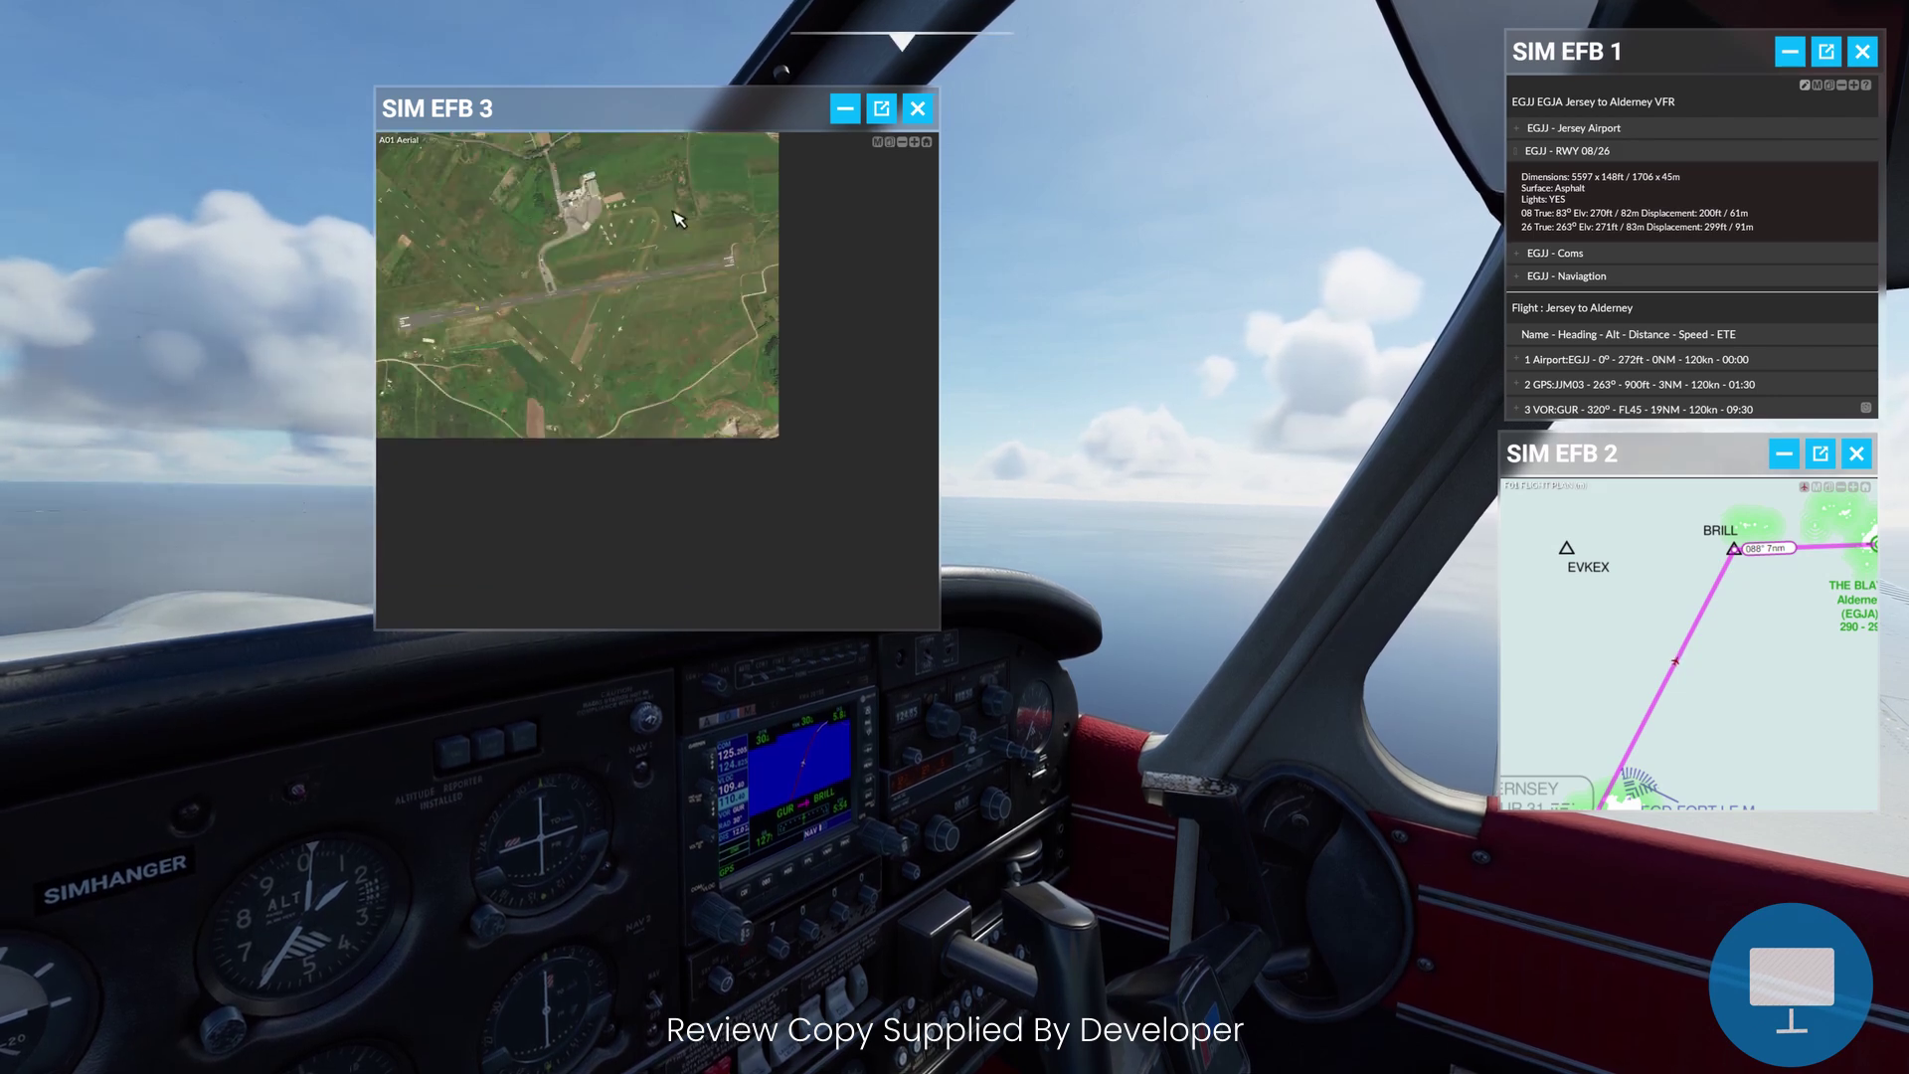
pyautogui.moveTo(926, 598); pyautogui.dragTo(787, 419)
pyautogui.moveTo(670, 392); pyautogui.dragTo(582, 300)
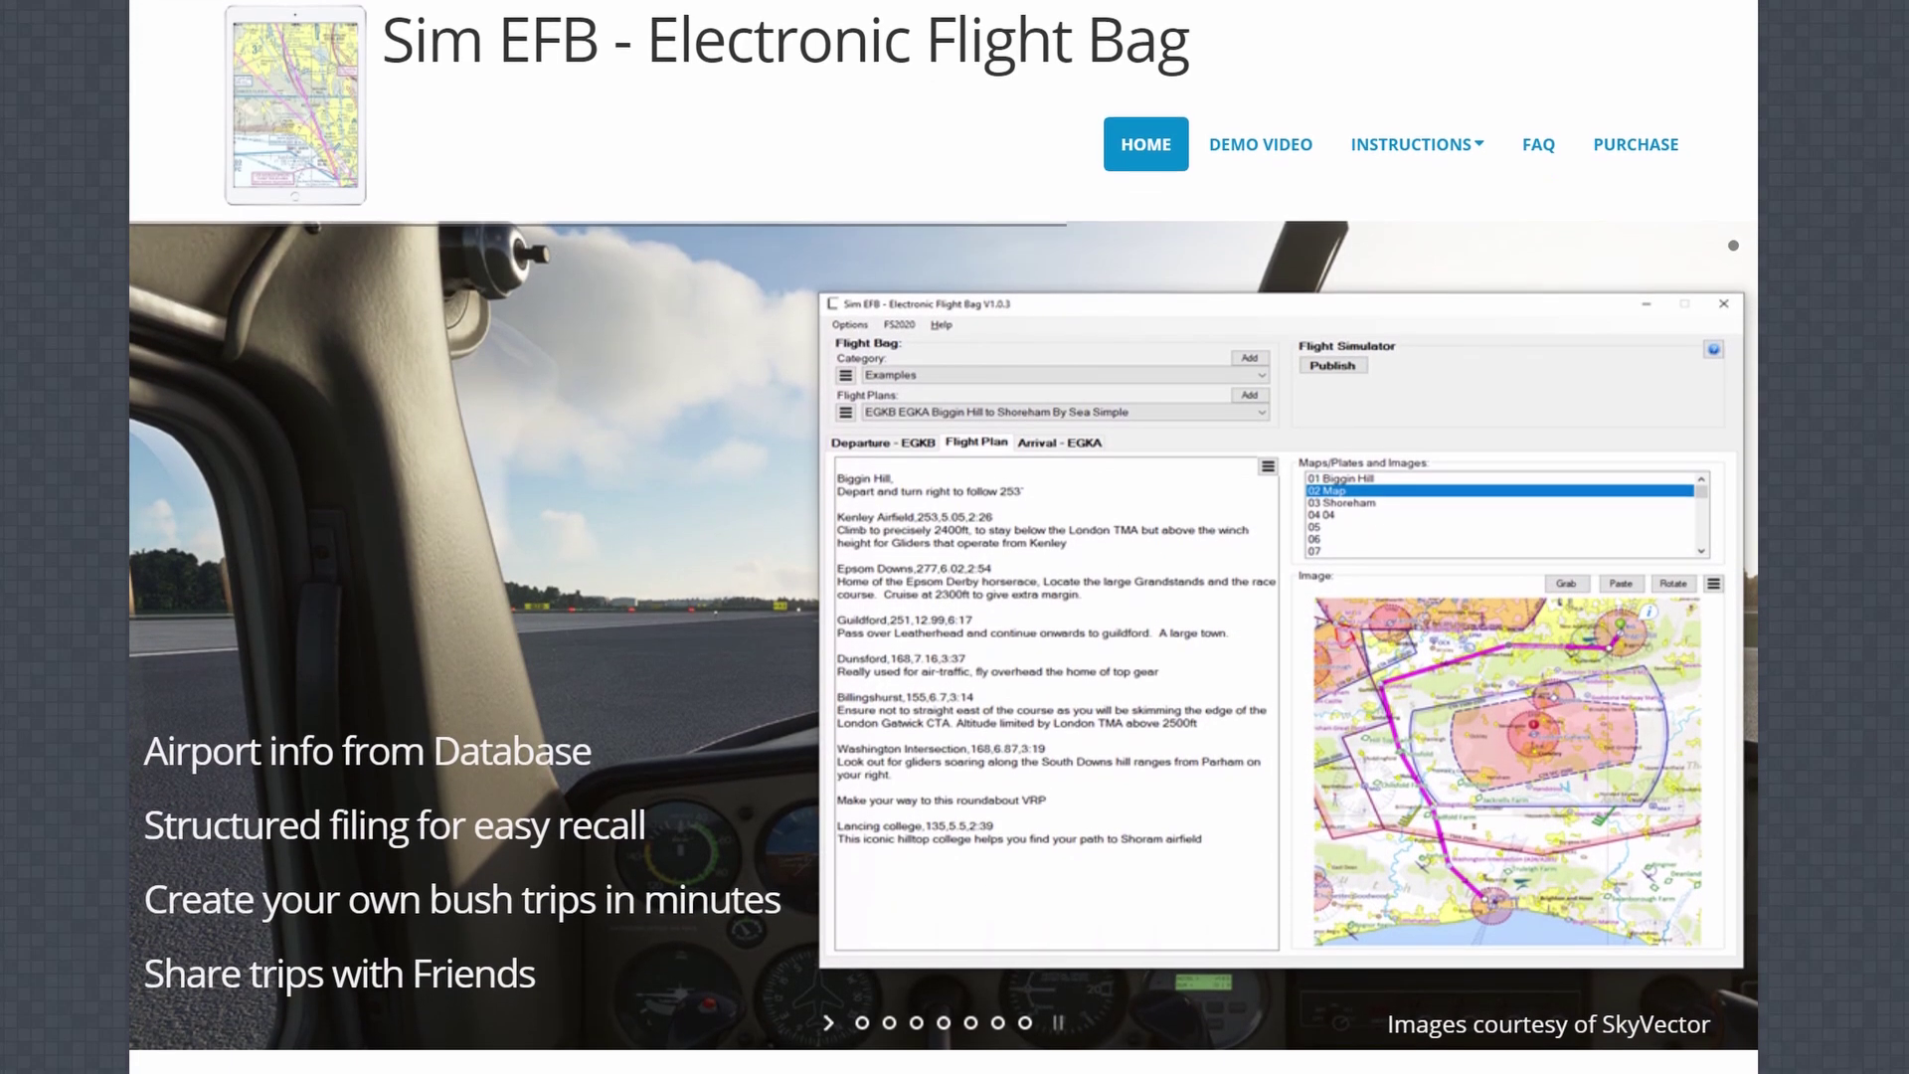
# - Scroll the Sim EFB home page past the carousel and product descriptions to Features
pyautogui.scroll(-2, 943, 537)
pyautogui.scroll(-3, 943, 537)
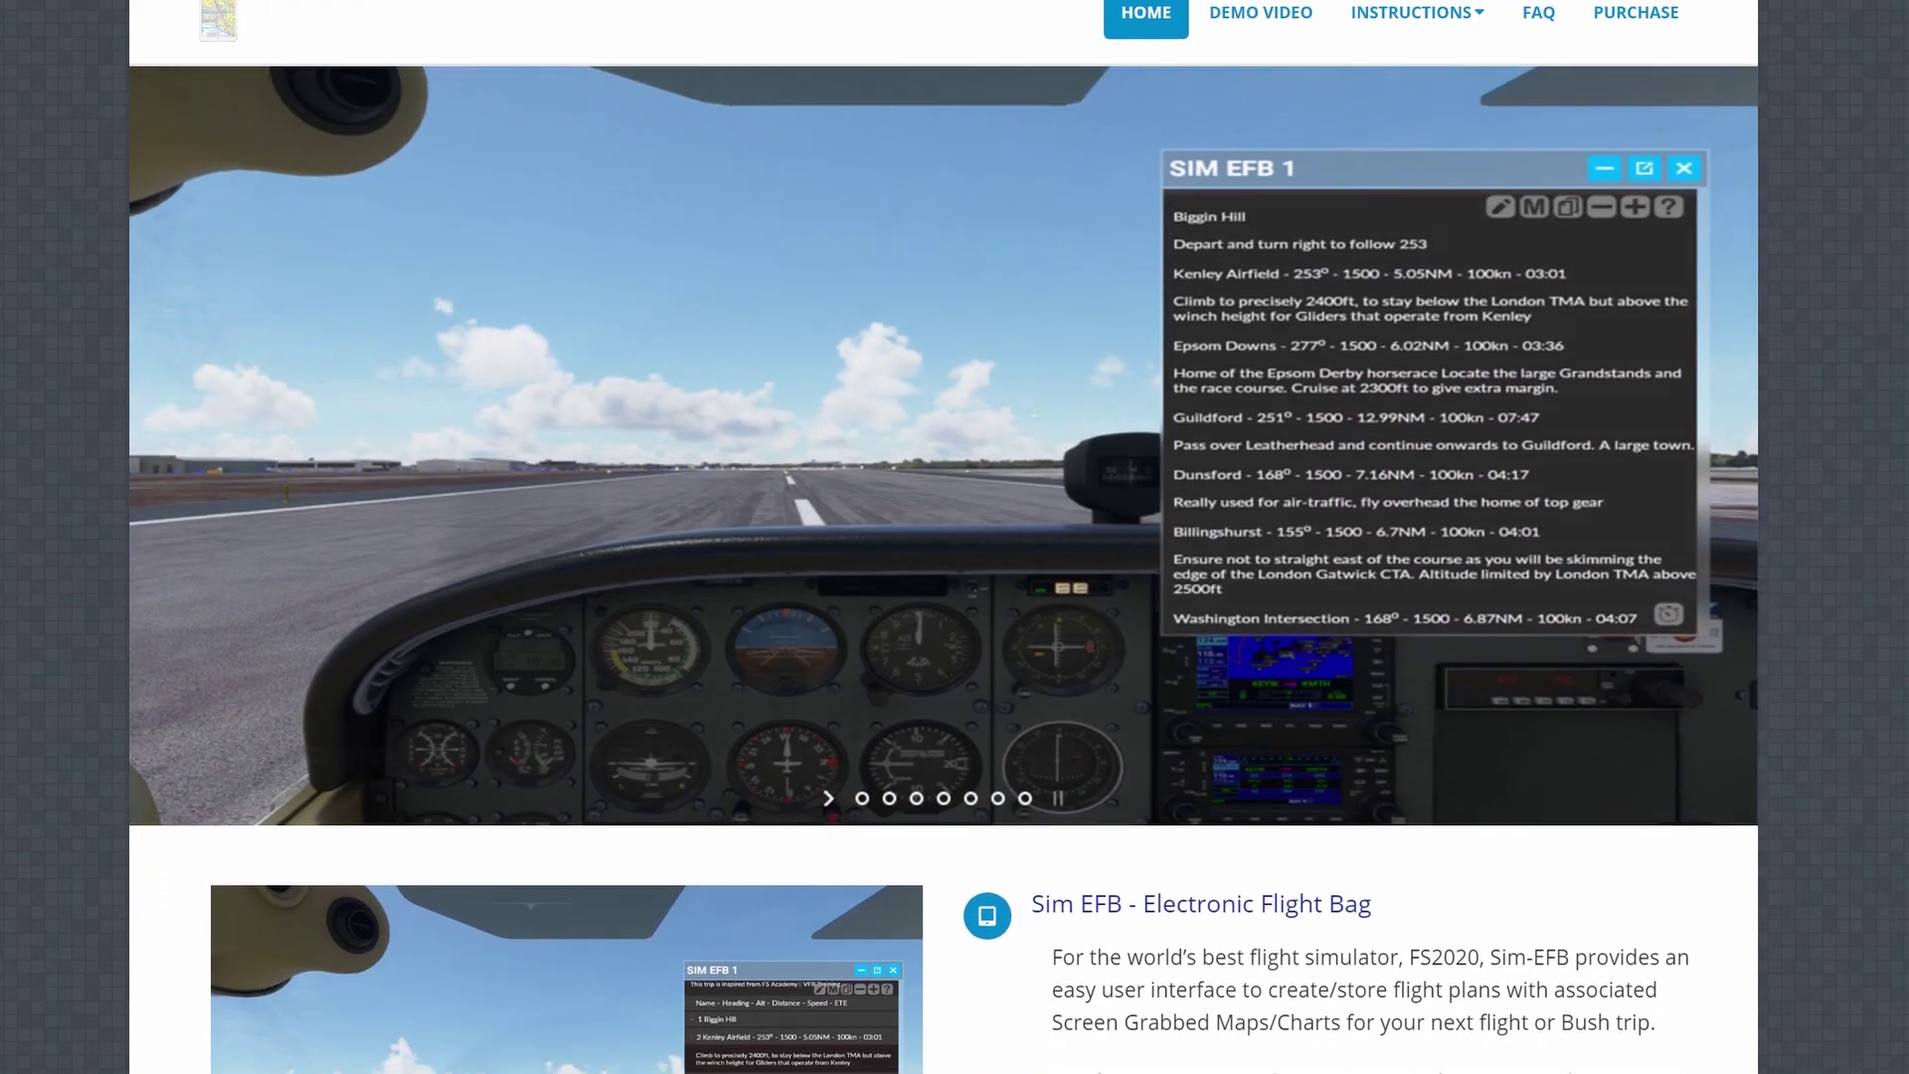
pyautogui.scroll(-2, 943, 537)
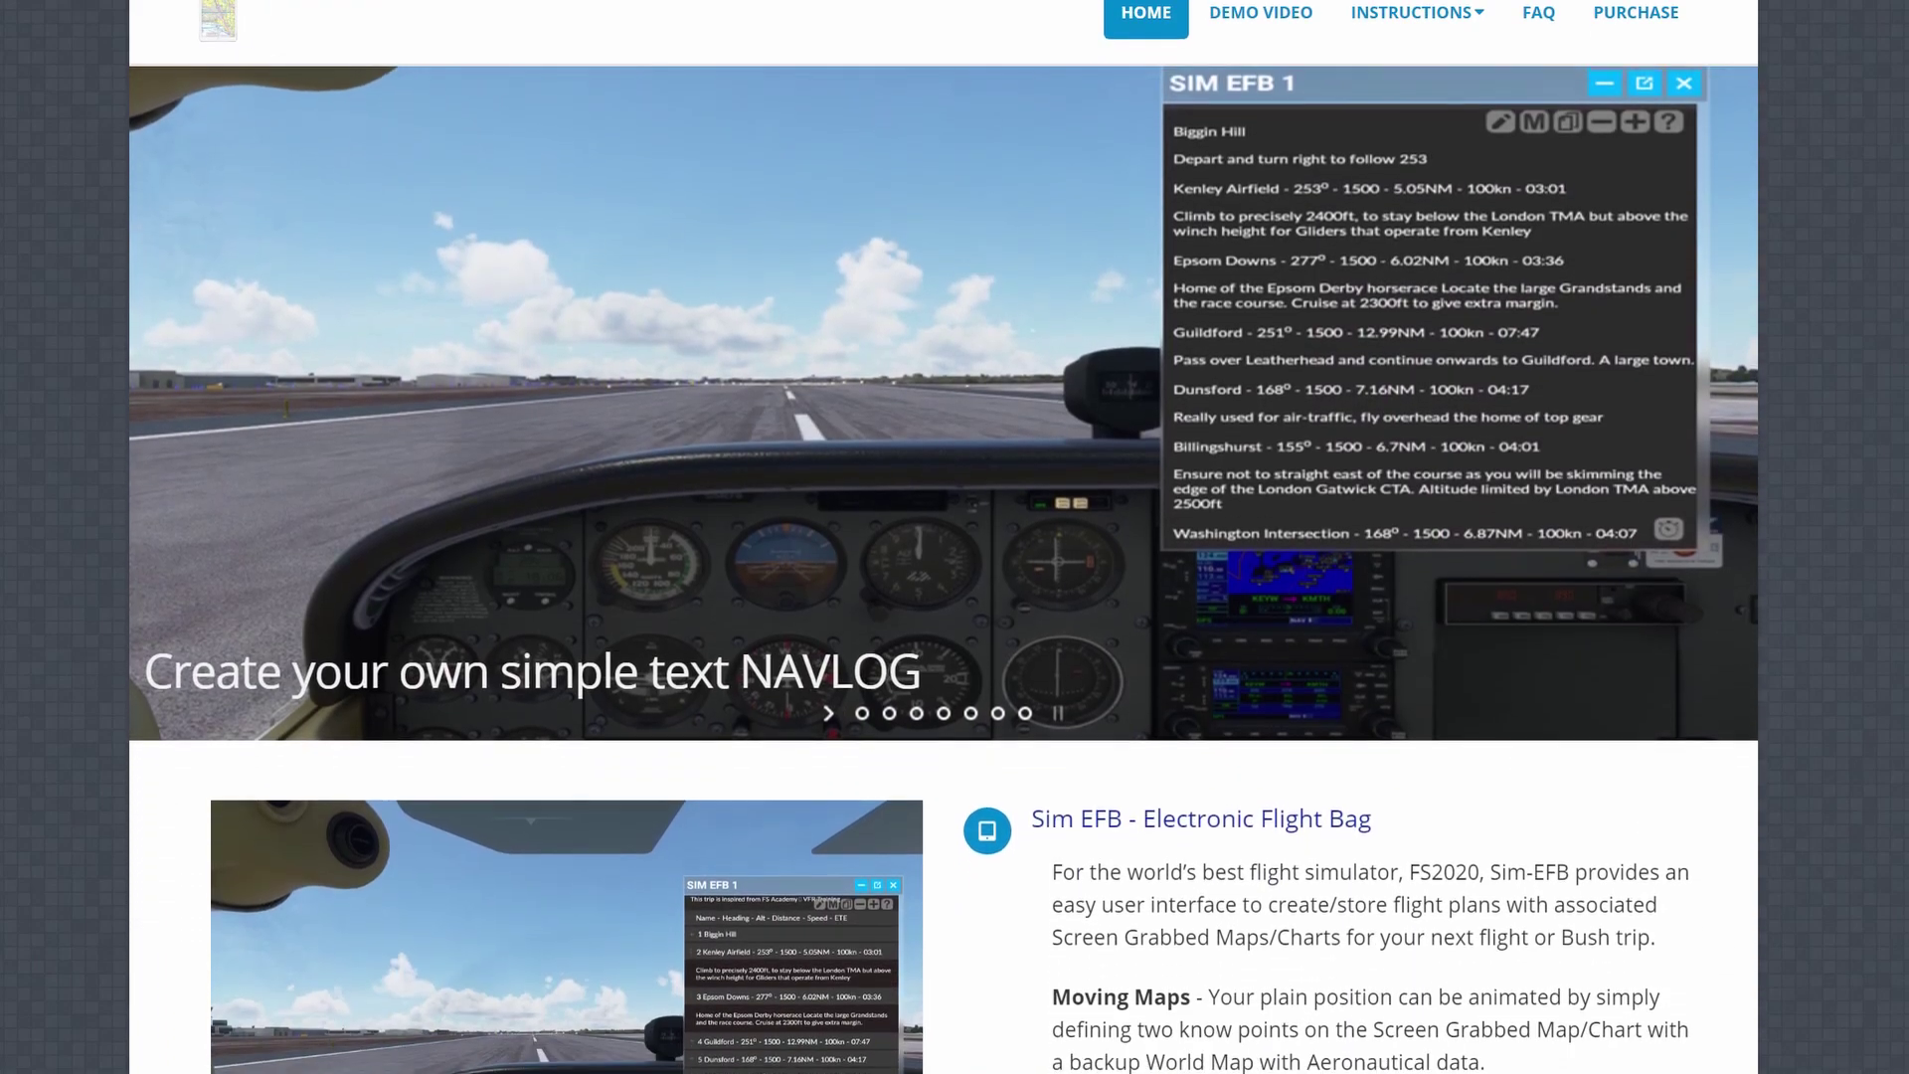
pyautogui.scroll(-2, 943, 537)
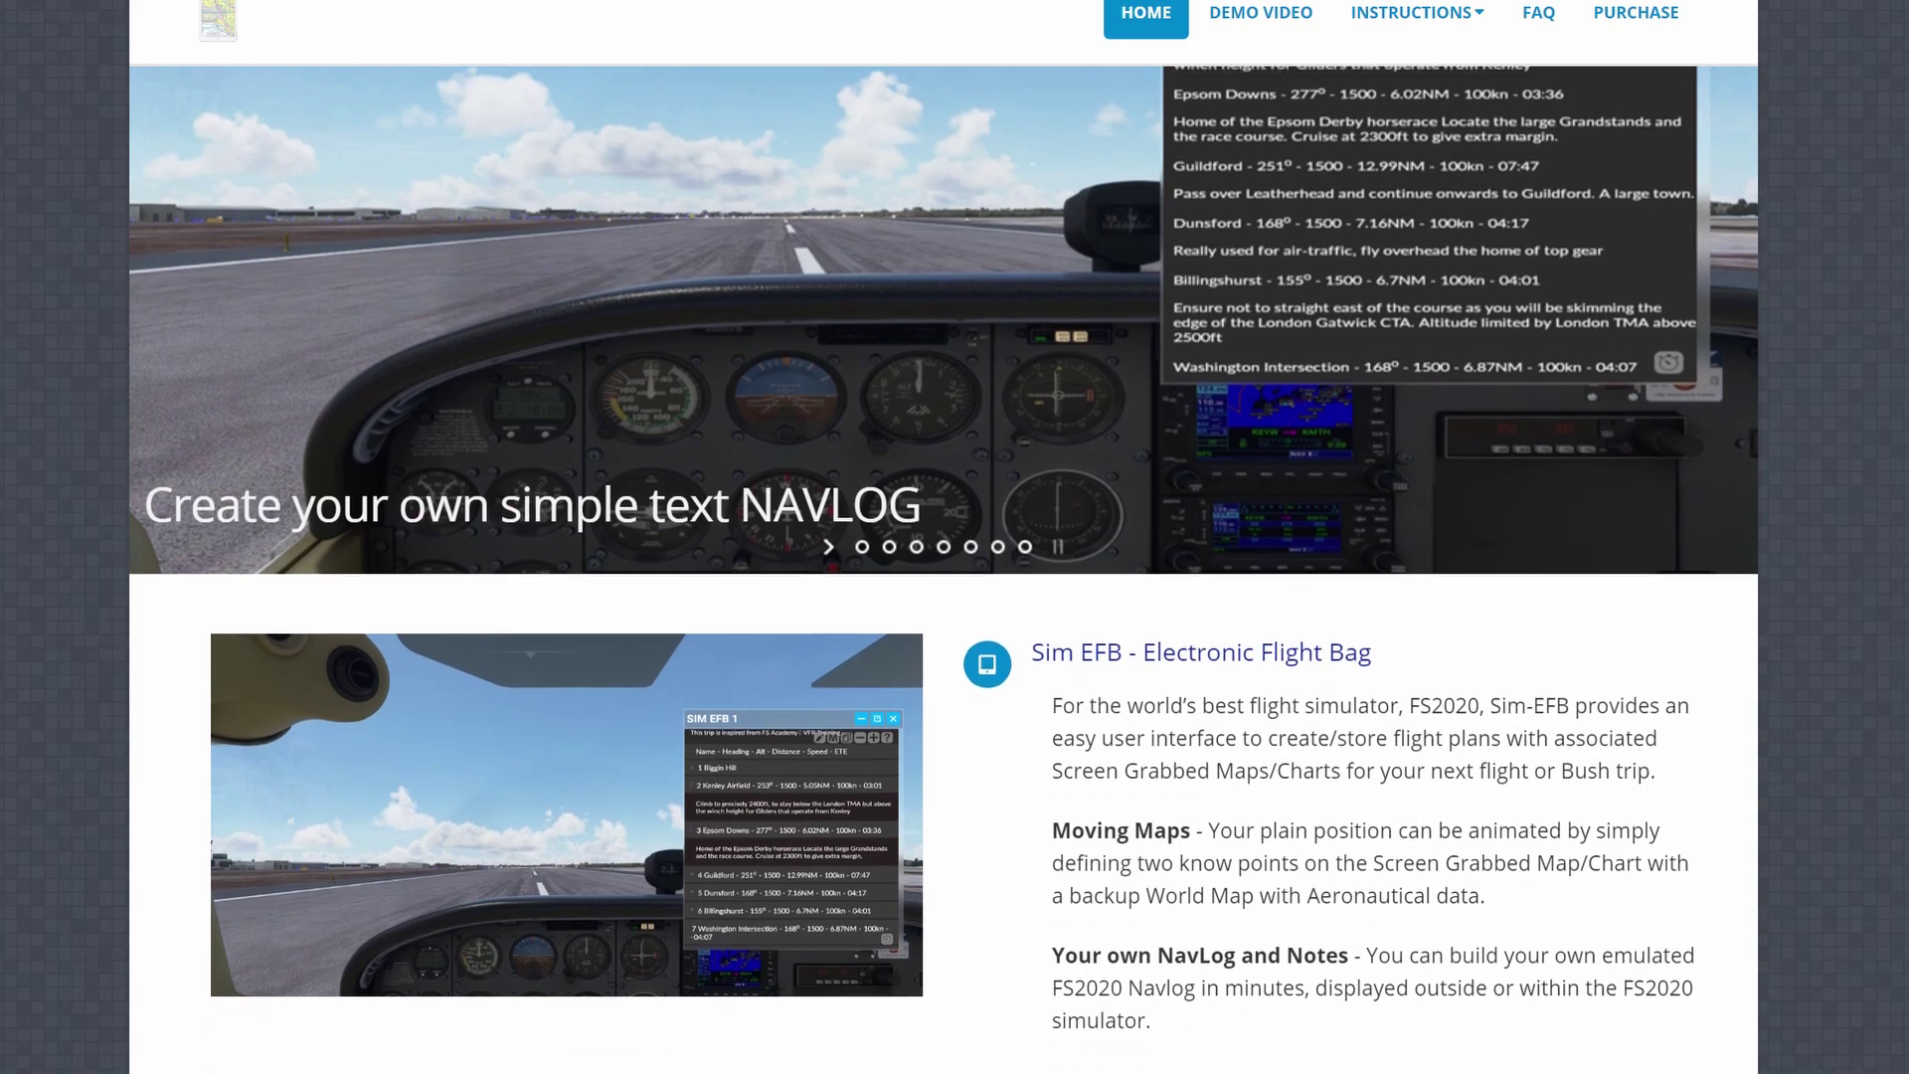
pyautogui.scroll(-2, 943, 537)
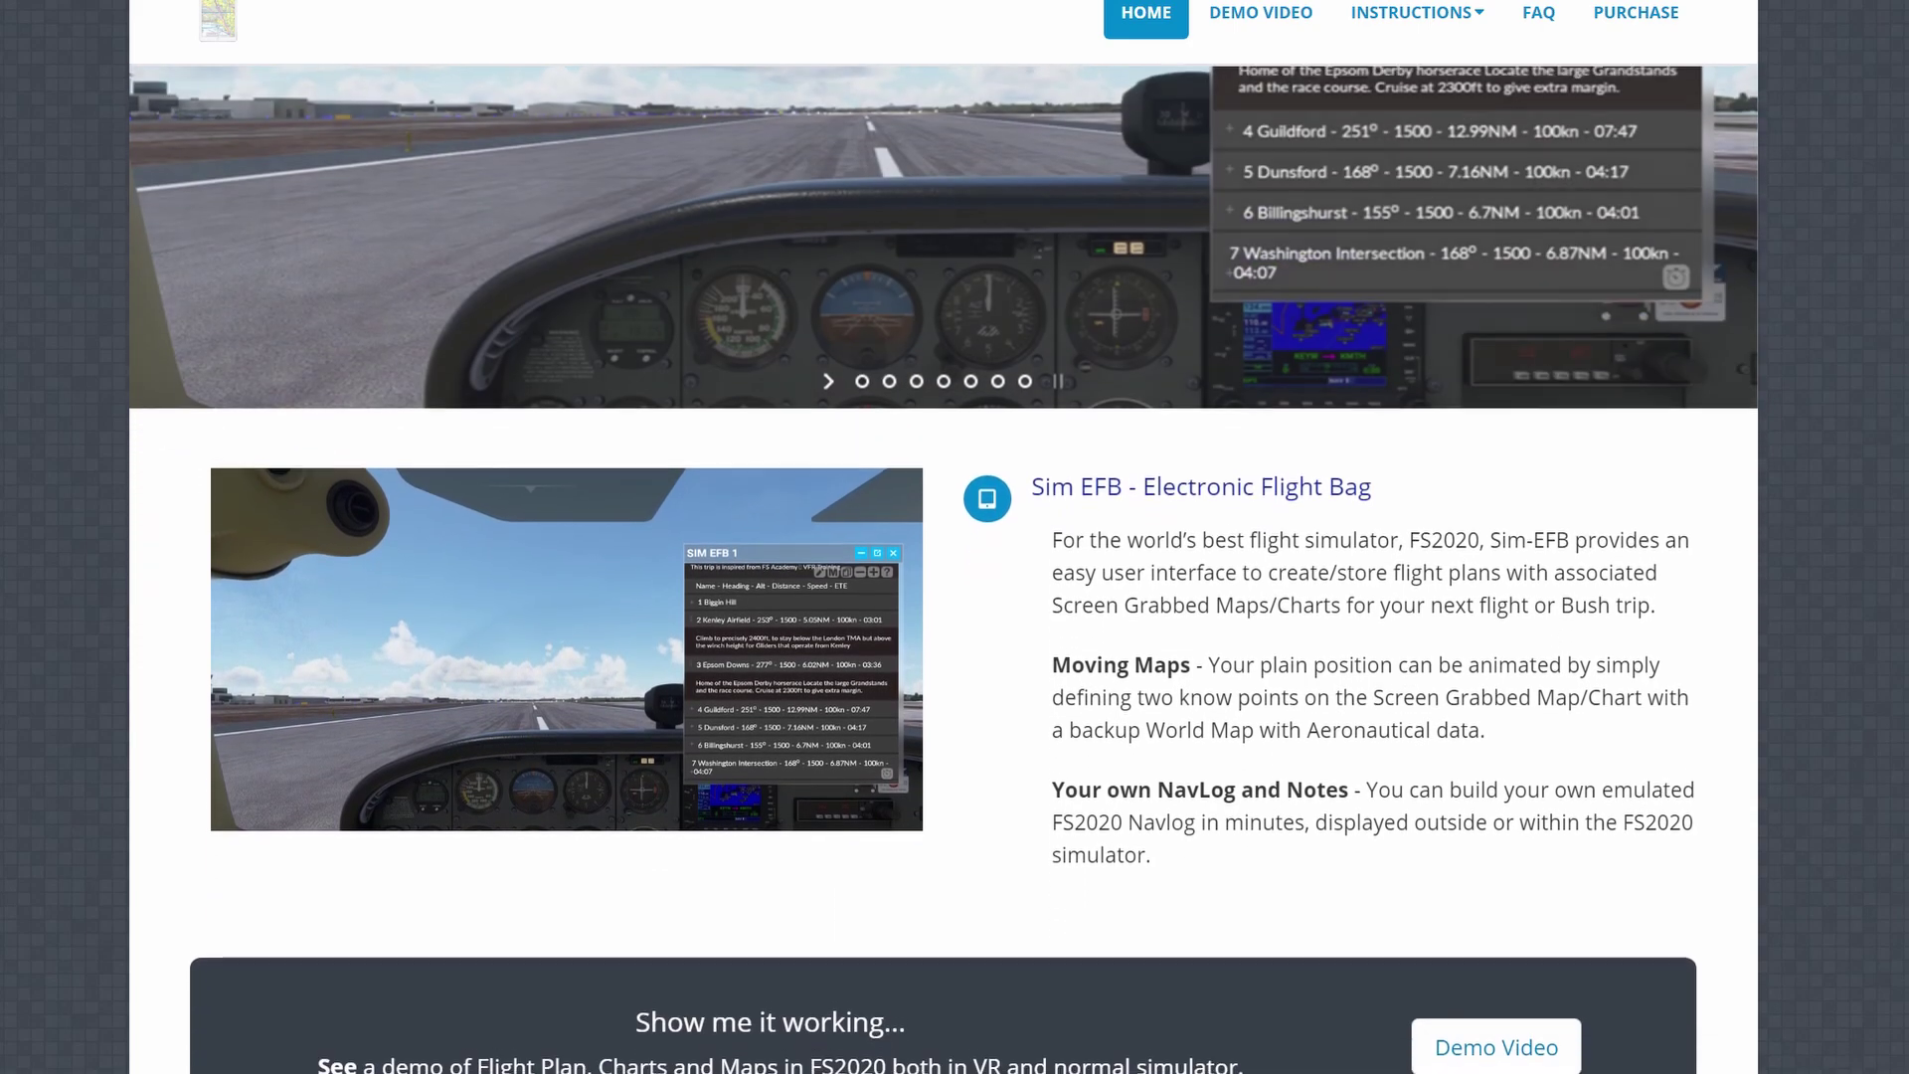
pyautogui.scroll(-2, 943, 537)
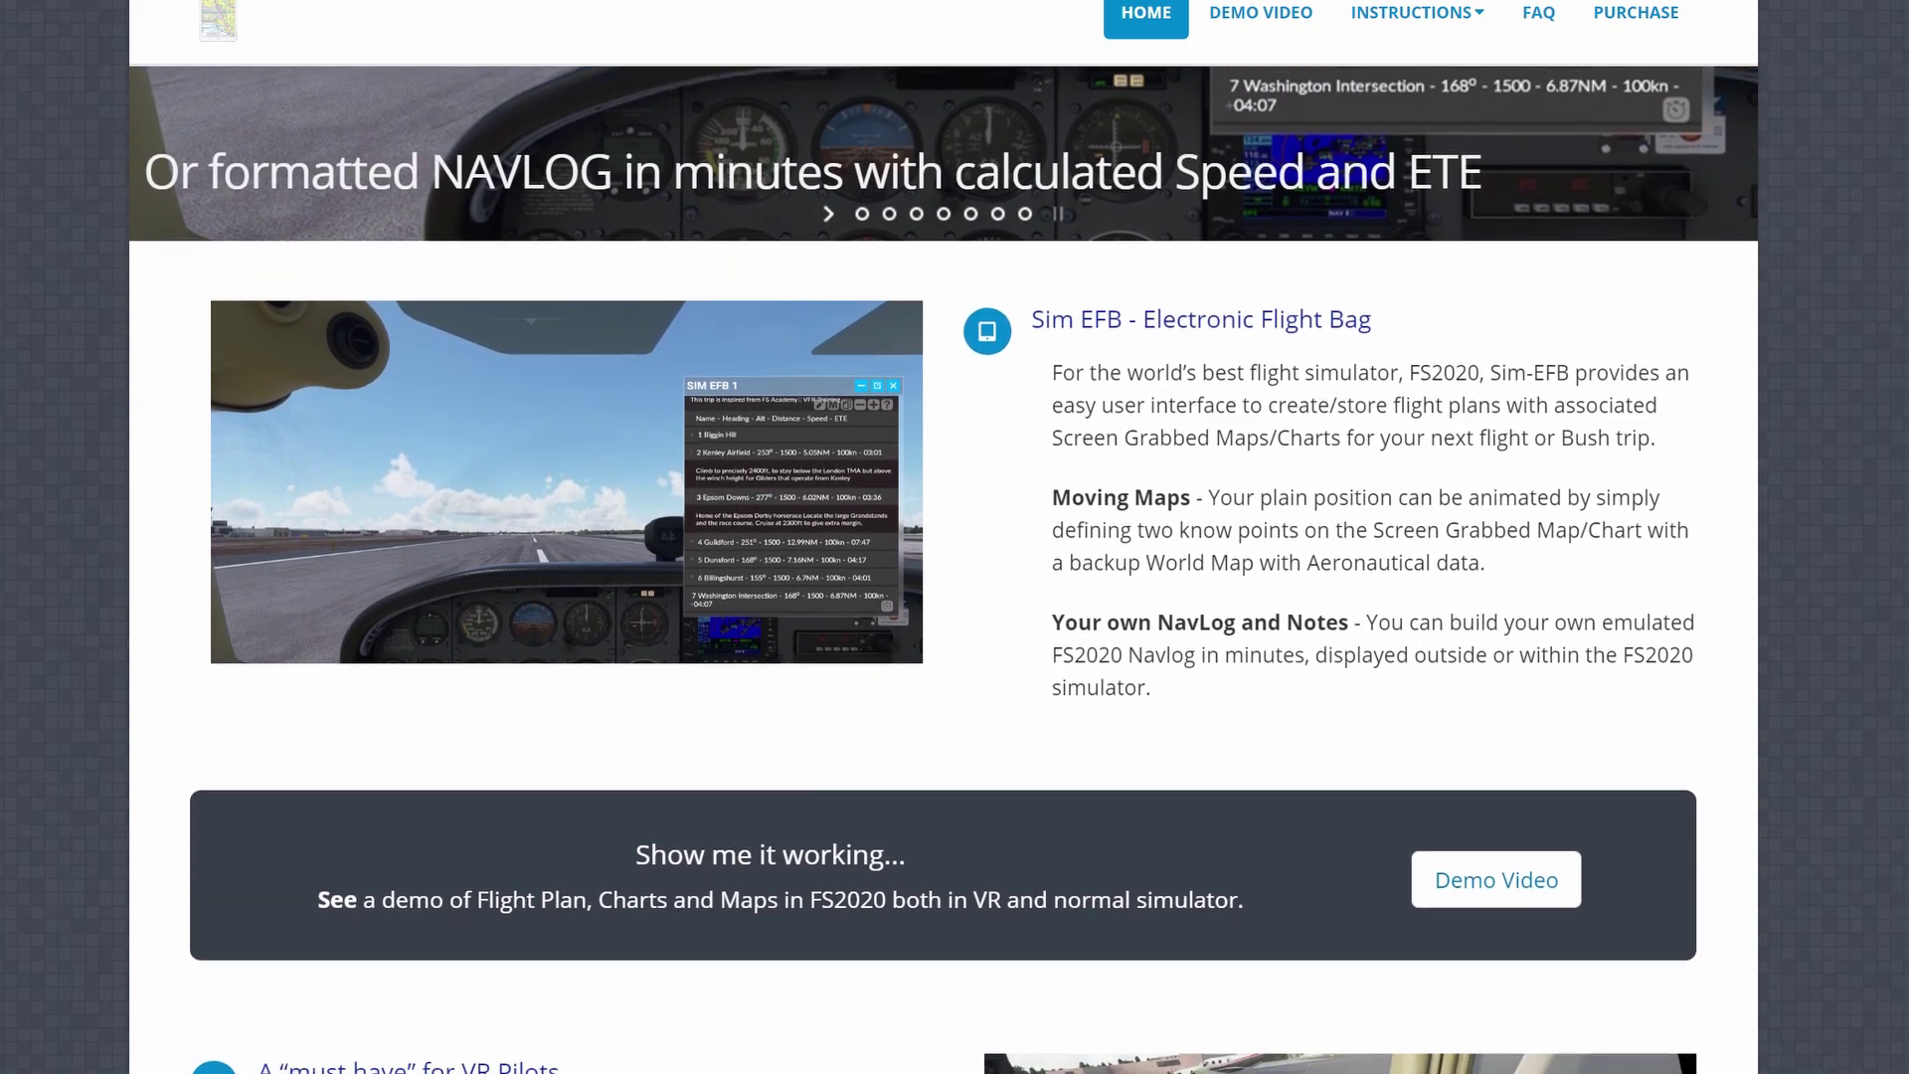
pyautogui.scroll(-2, 943, 537)
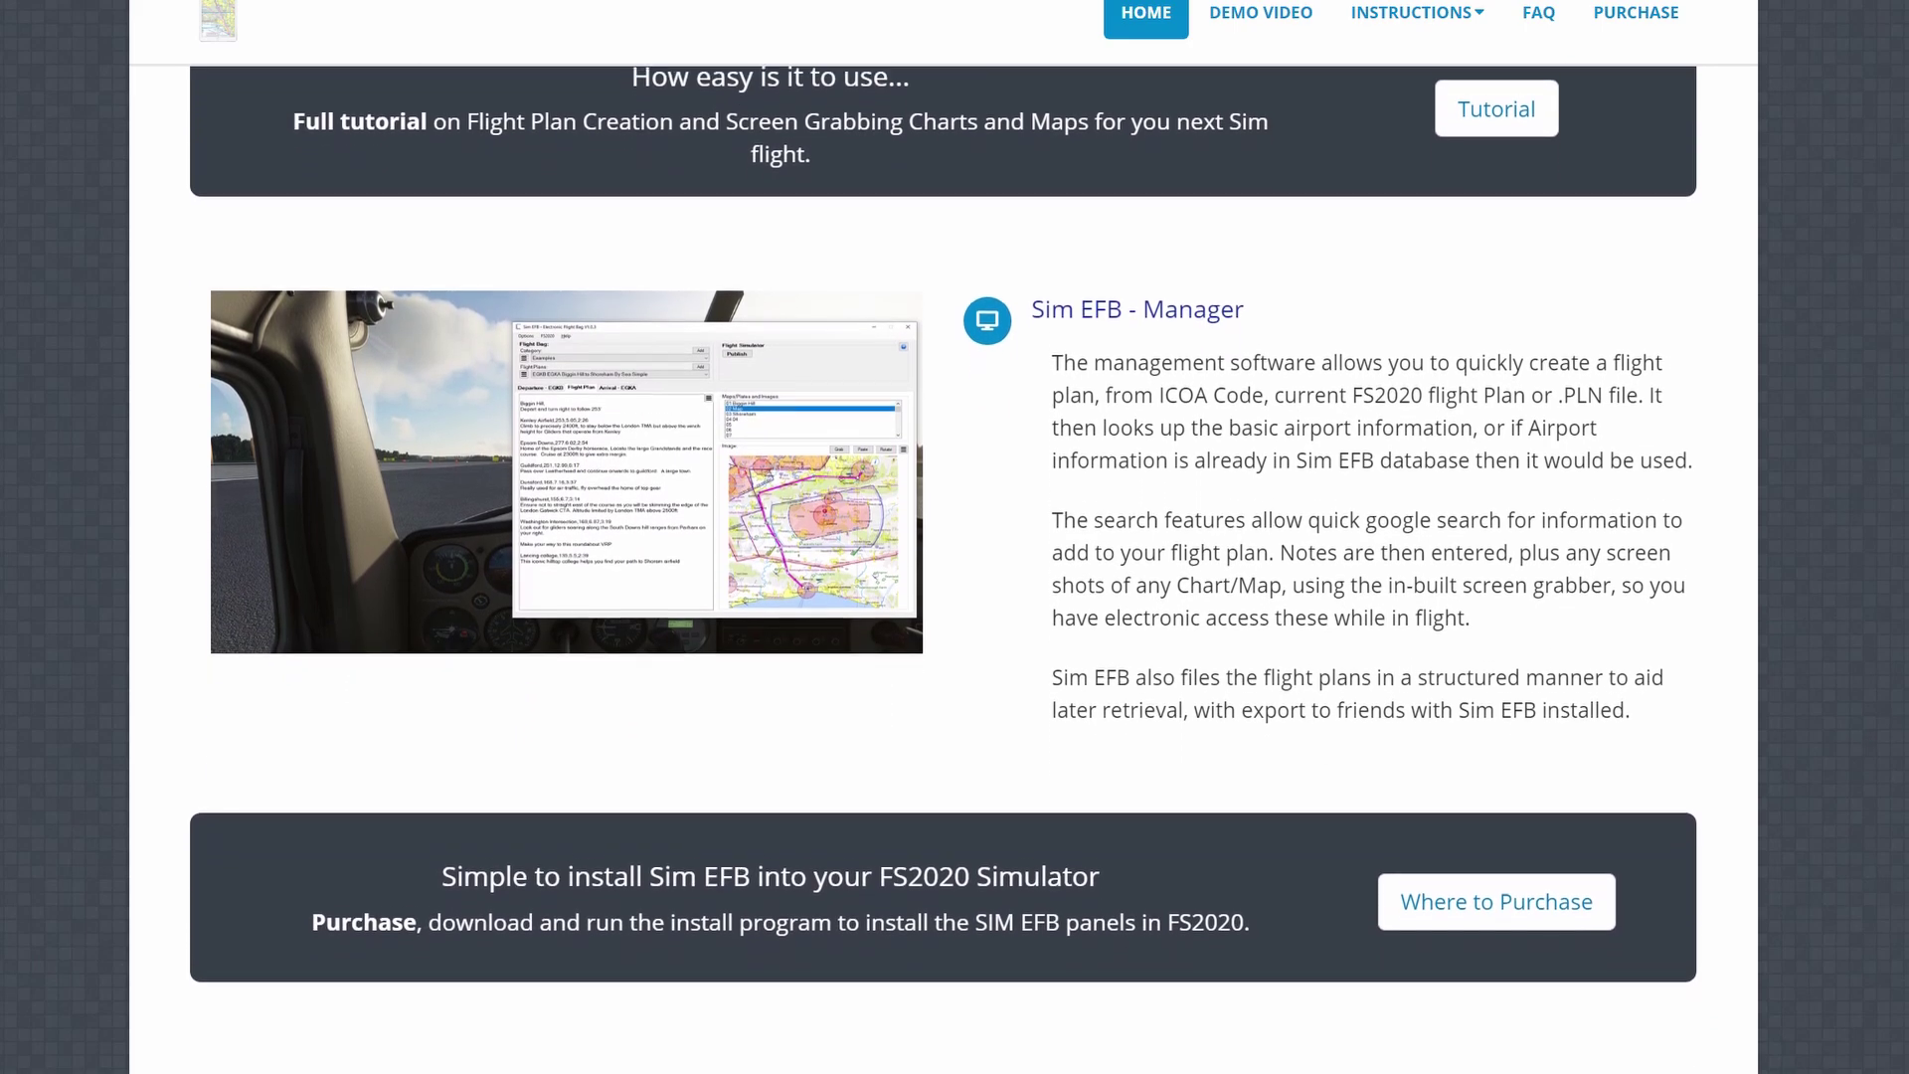
pyautogui.scroll(-2, 955, 537)
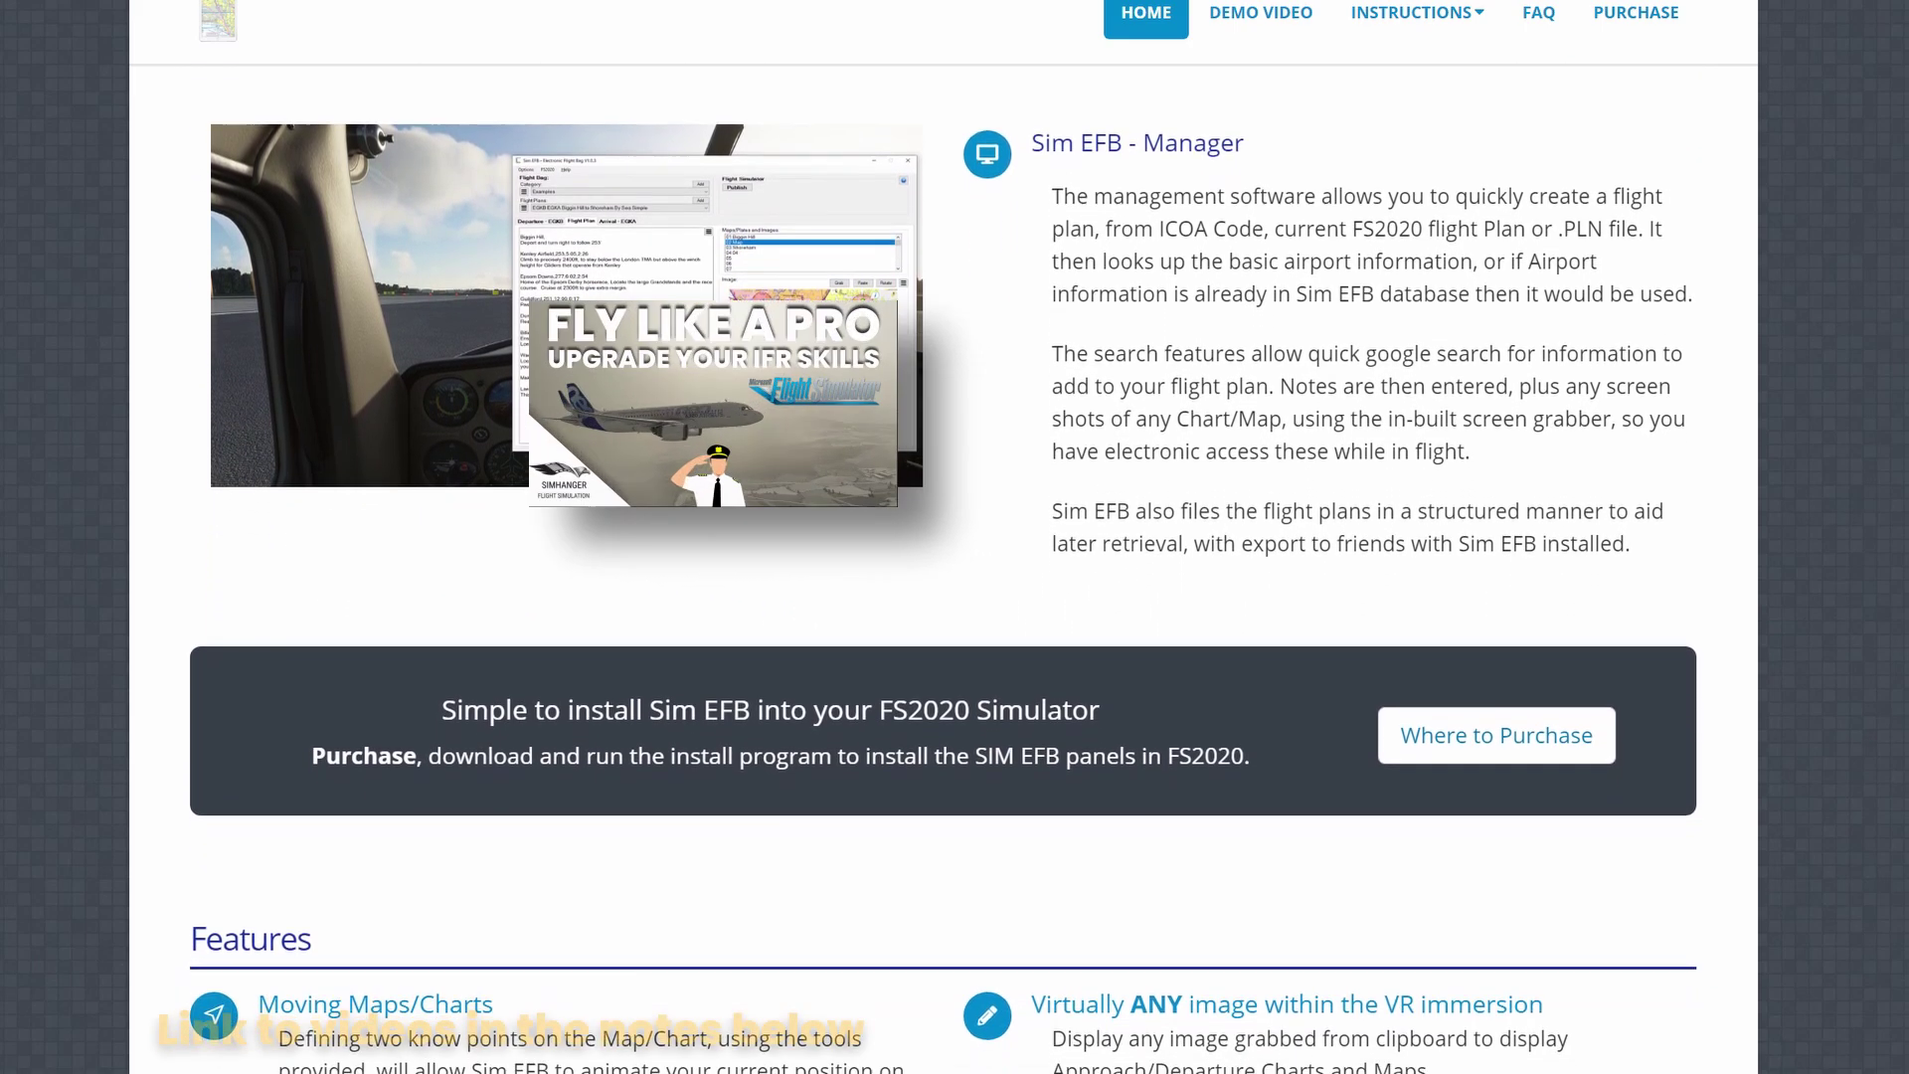
pyautogui.scroll(-1, 955, 537)
pyautogui.scroll(-2, 955, 537)
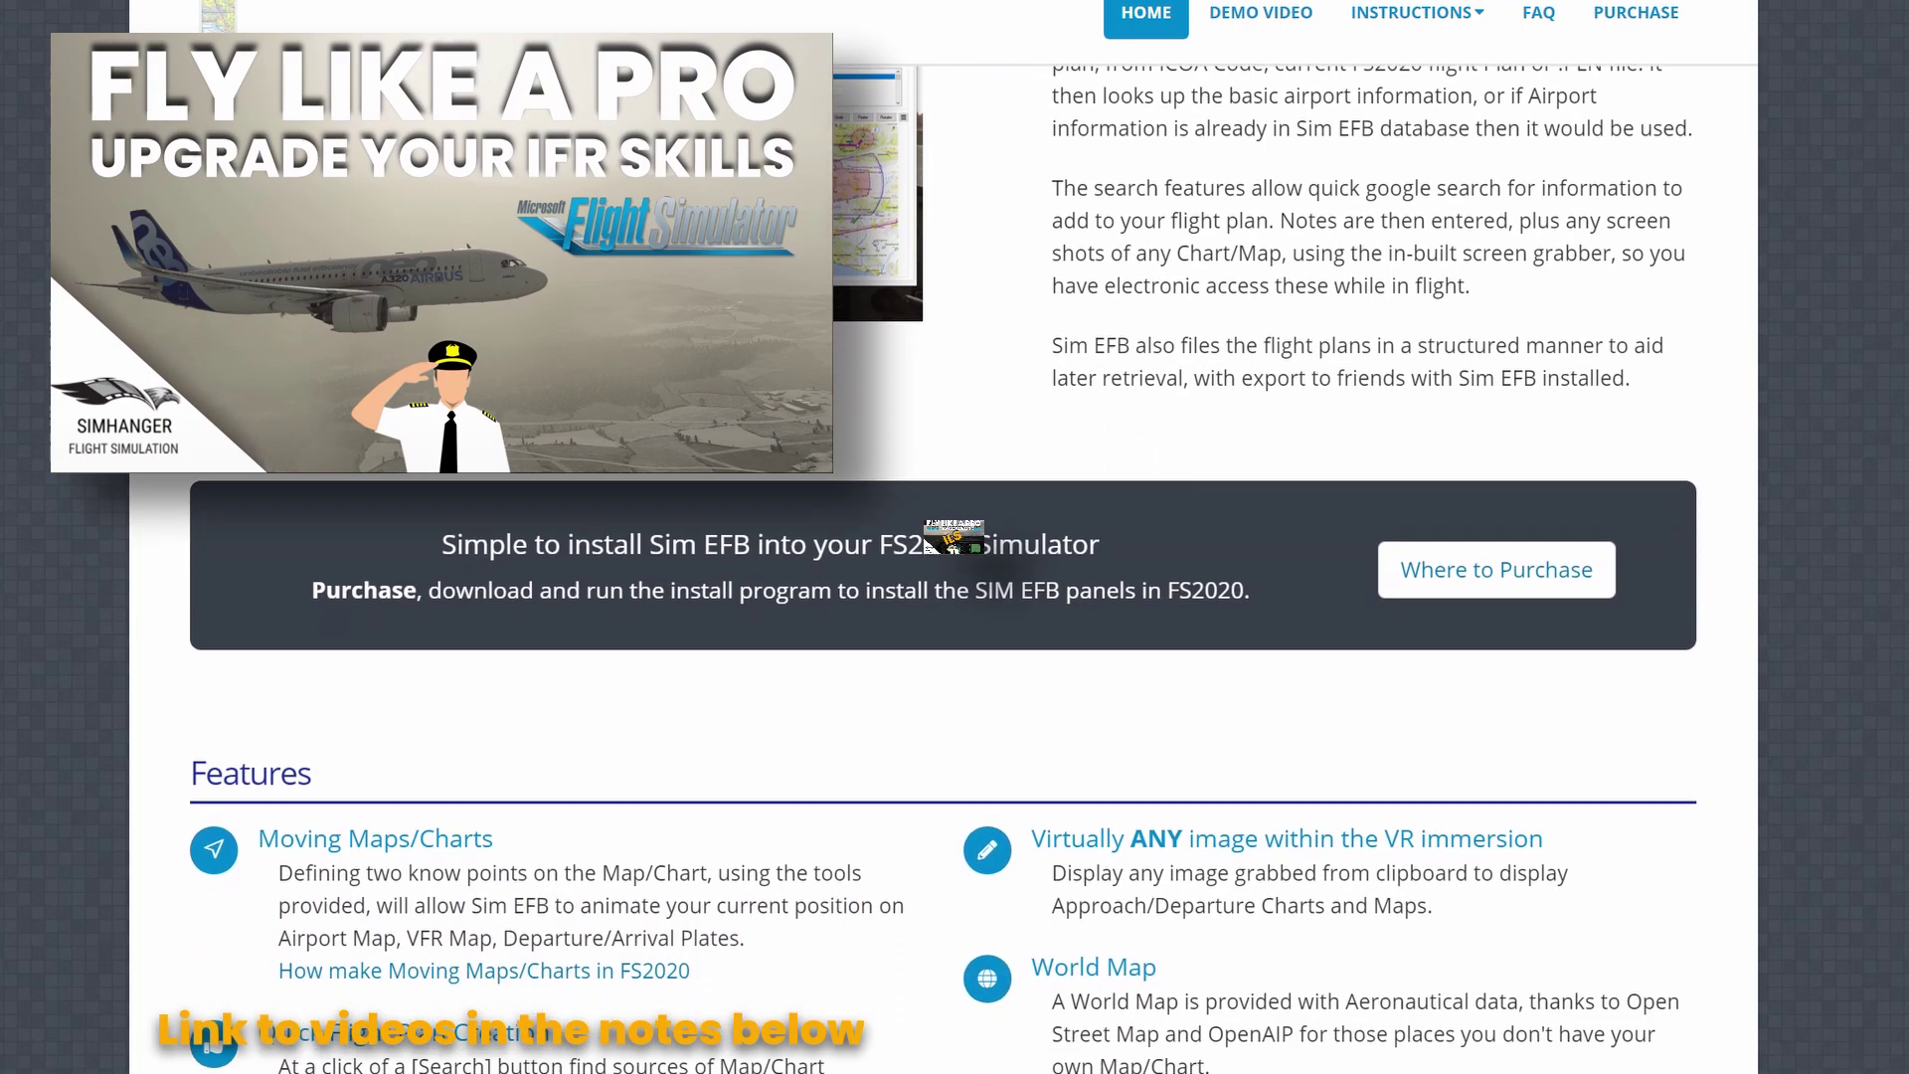
pyautogui.scroll(-2, 954, 537)
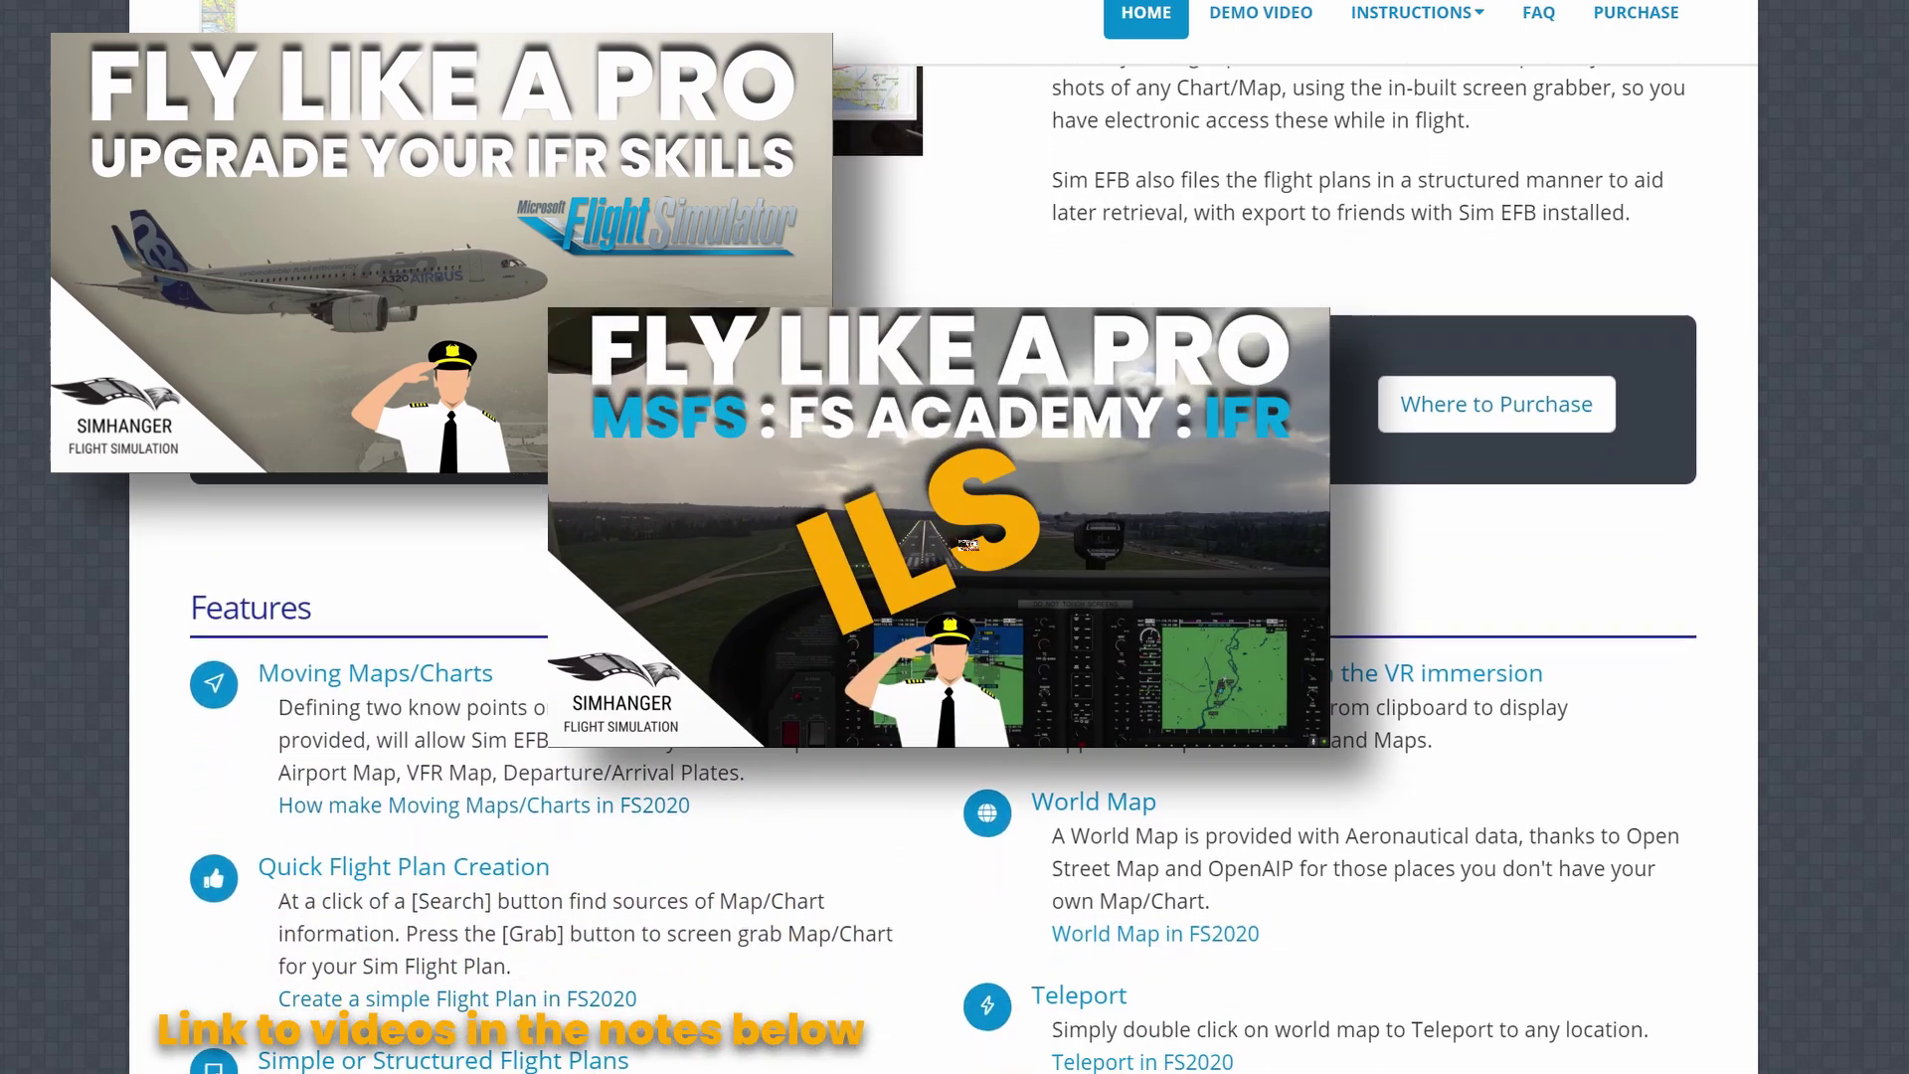
pyautogui.scroll(-2, 954, 536)
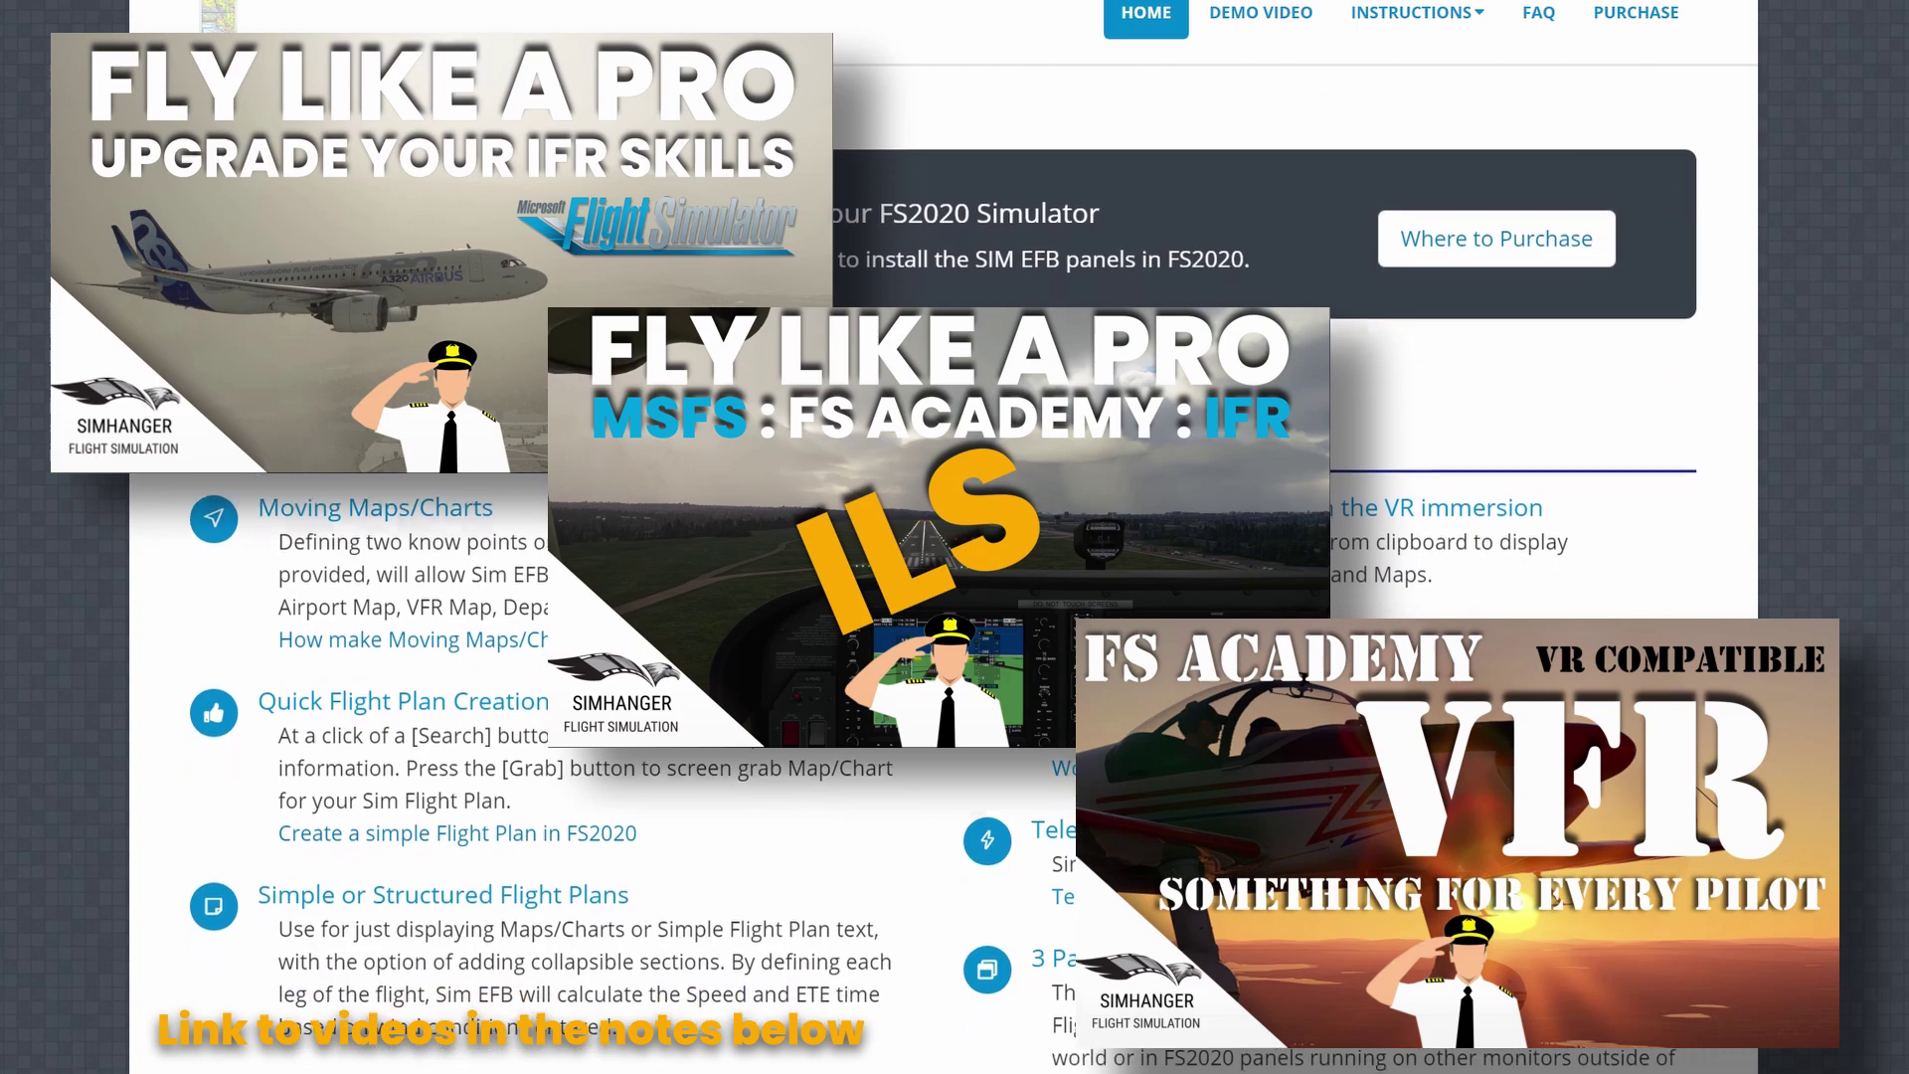
pyautogui.scroll(-2, 954, 537)
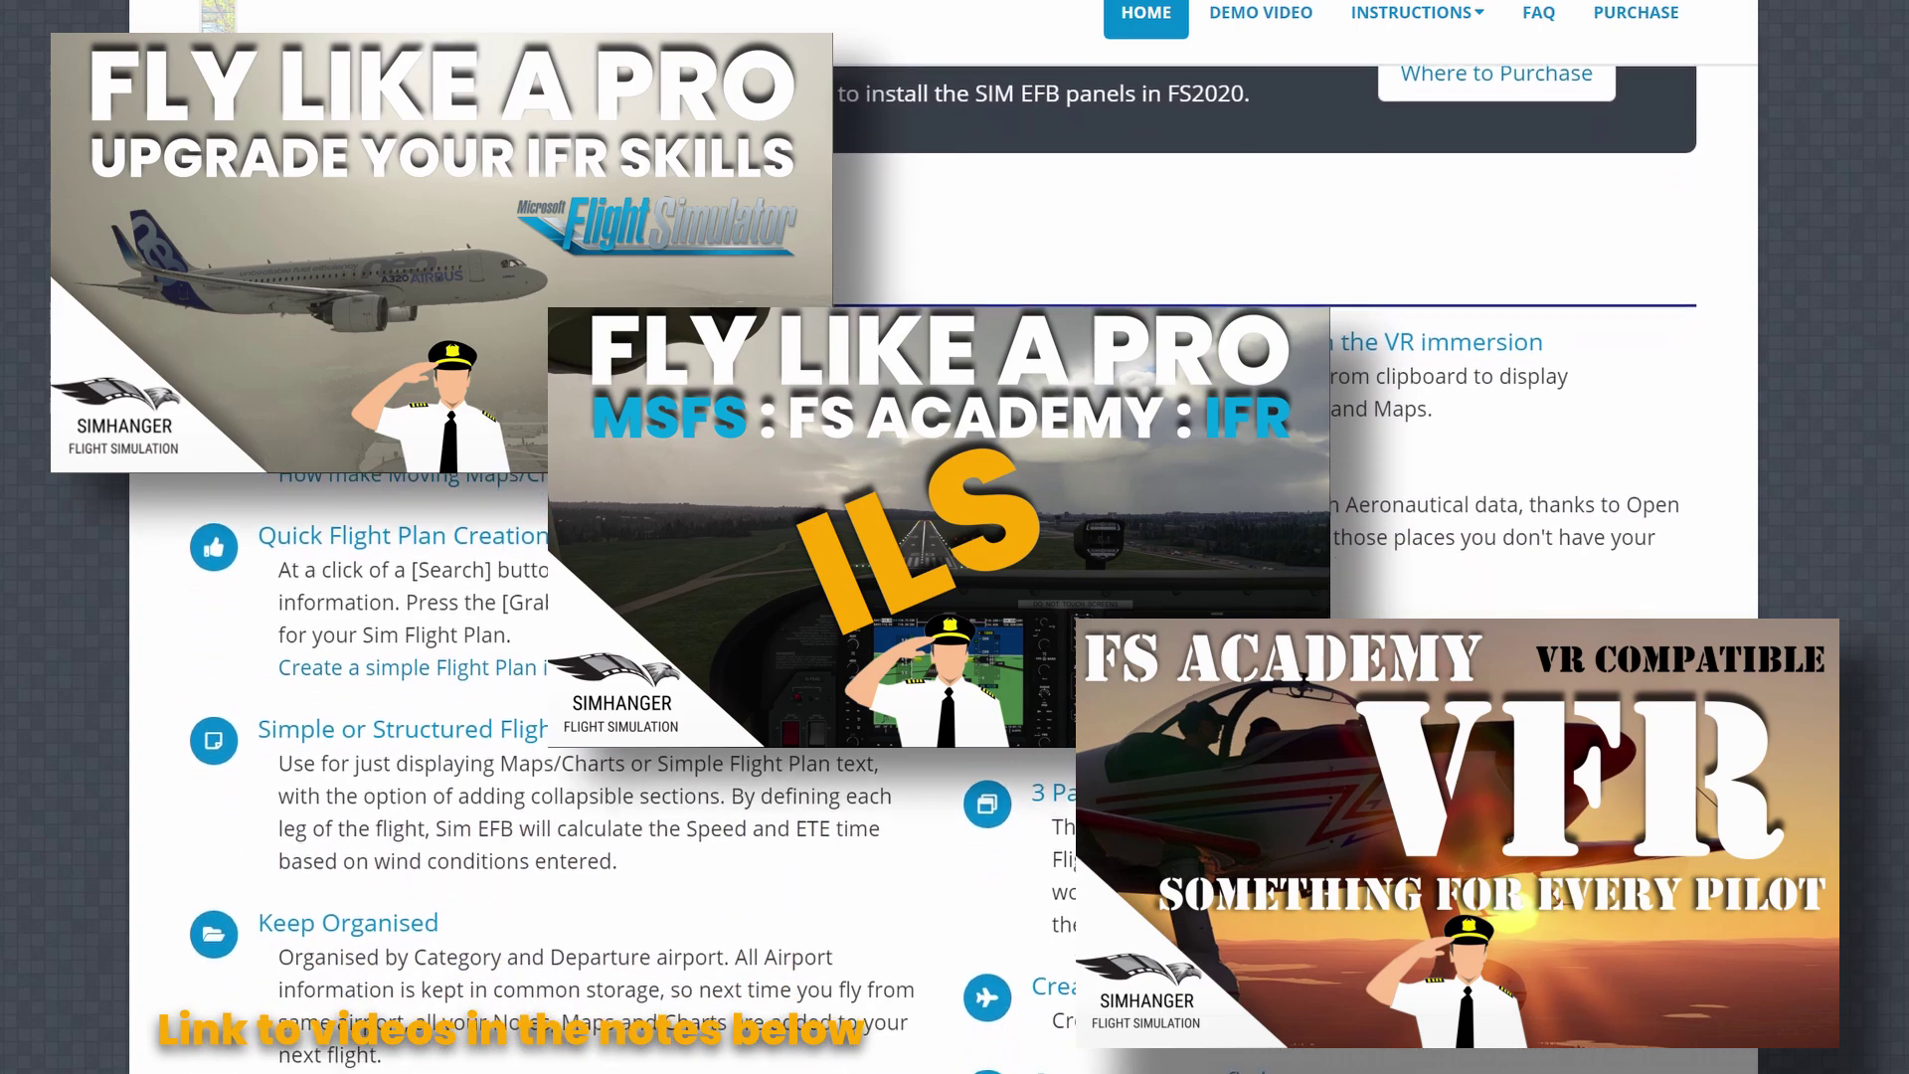
pyautogui.scroll(-2, 955, 537)
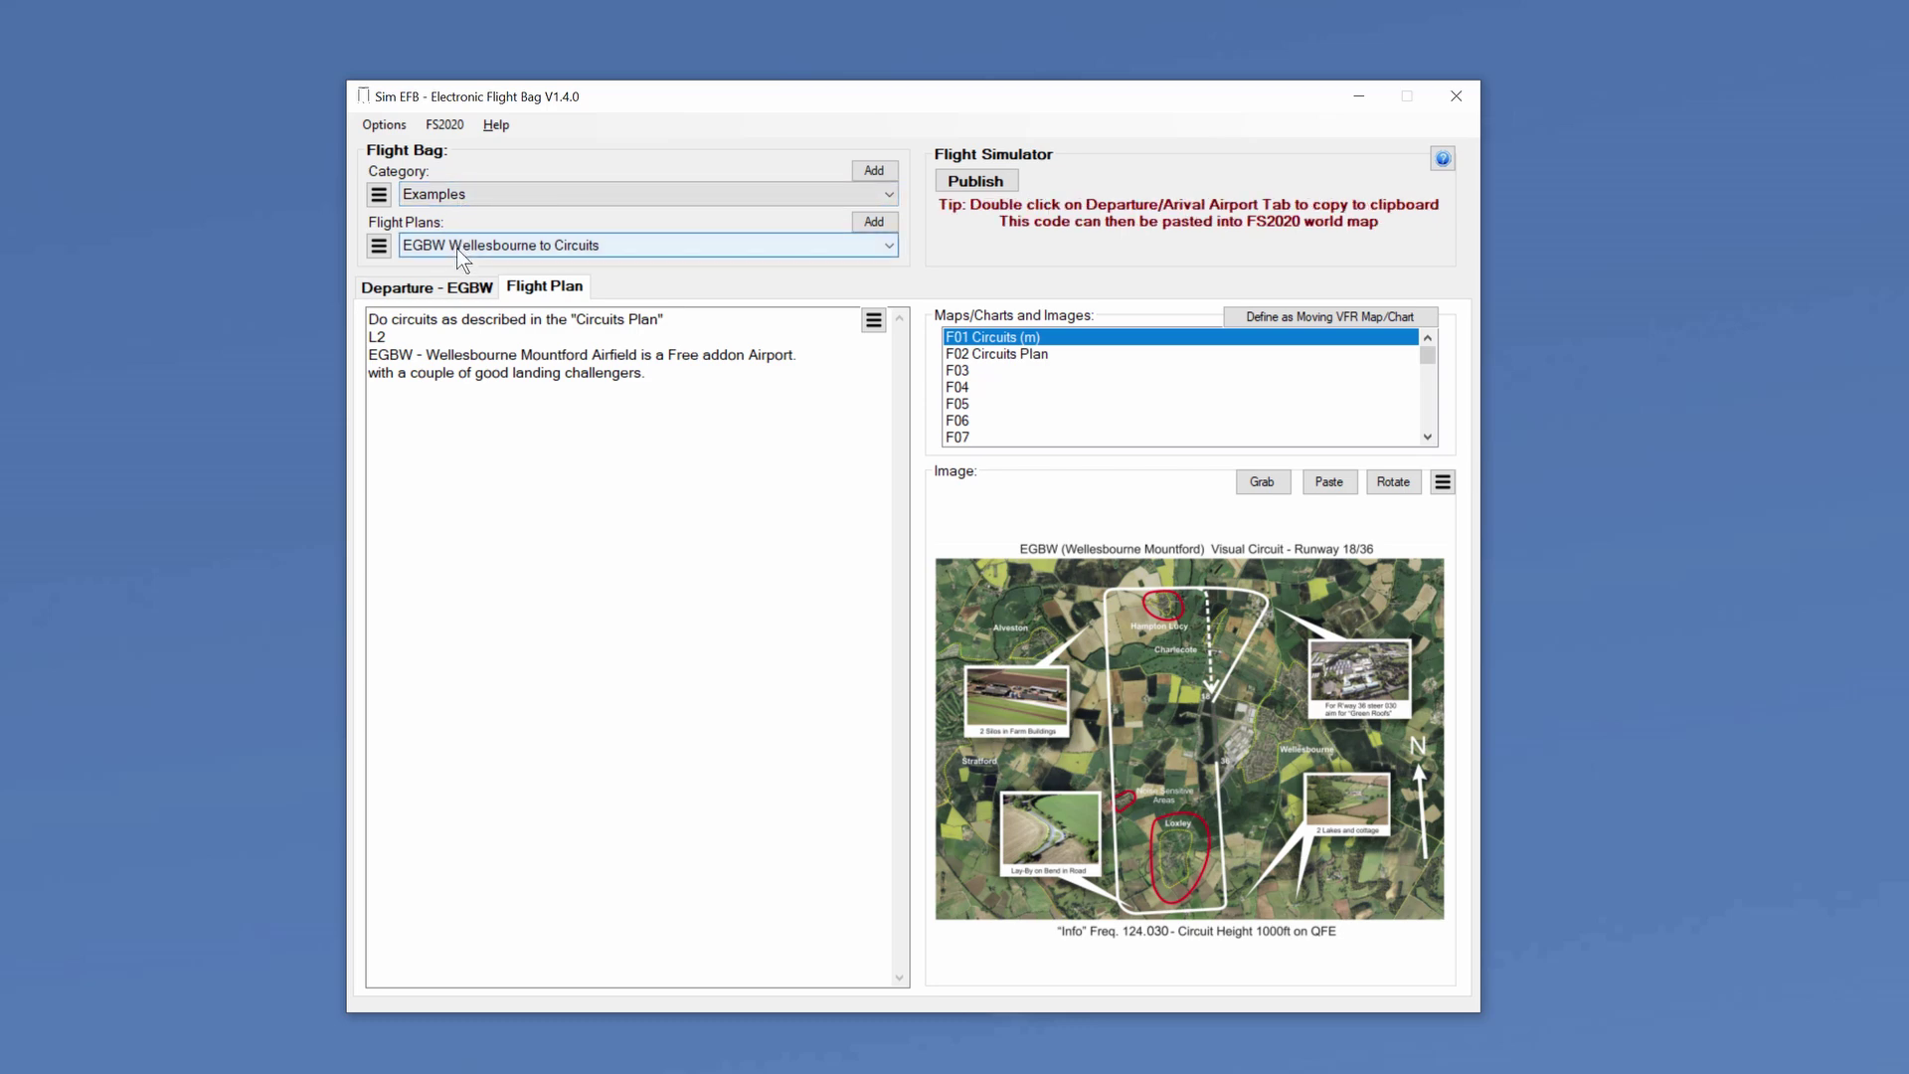
# - Load the Biggin Hill to Shoreham example and review its Departure, Flight Plan and Arrival tabs
pyautogui.click(889, 246)
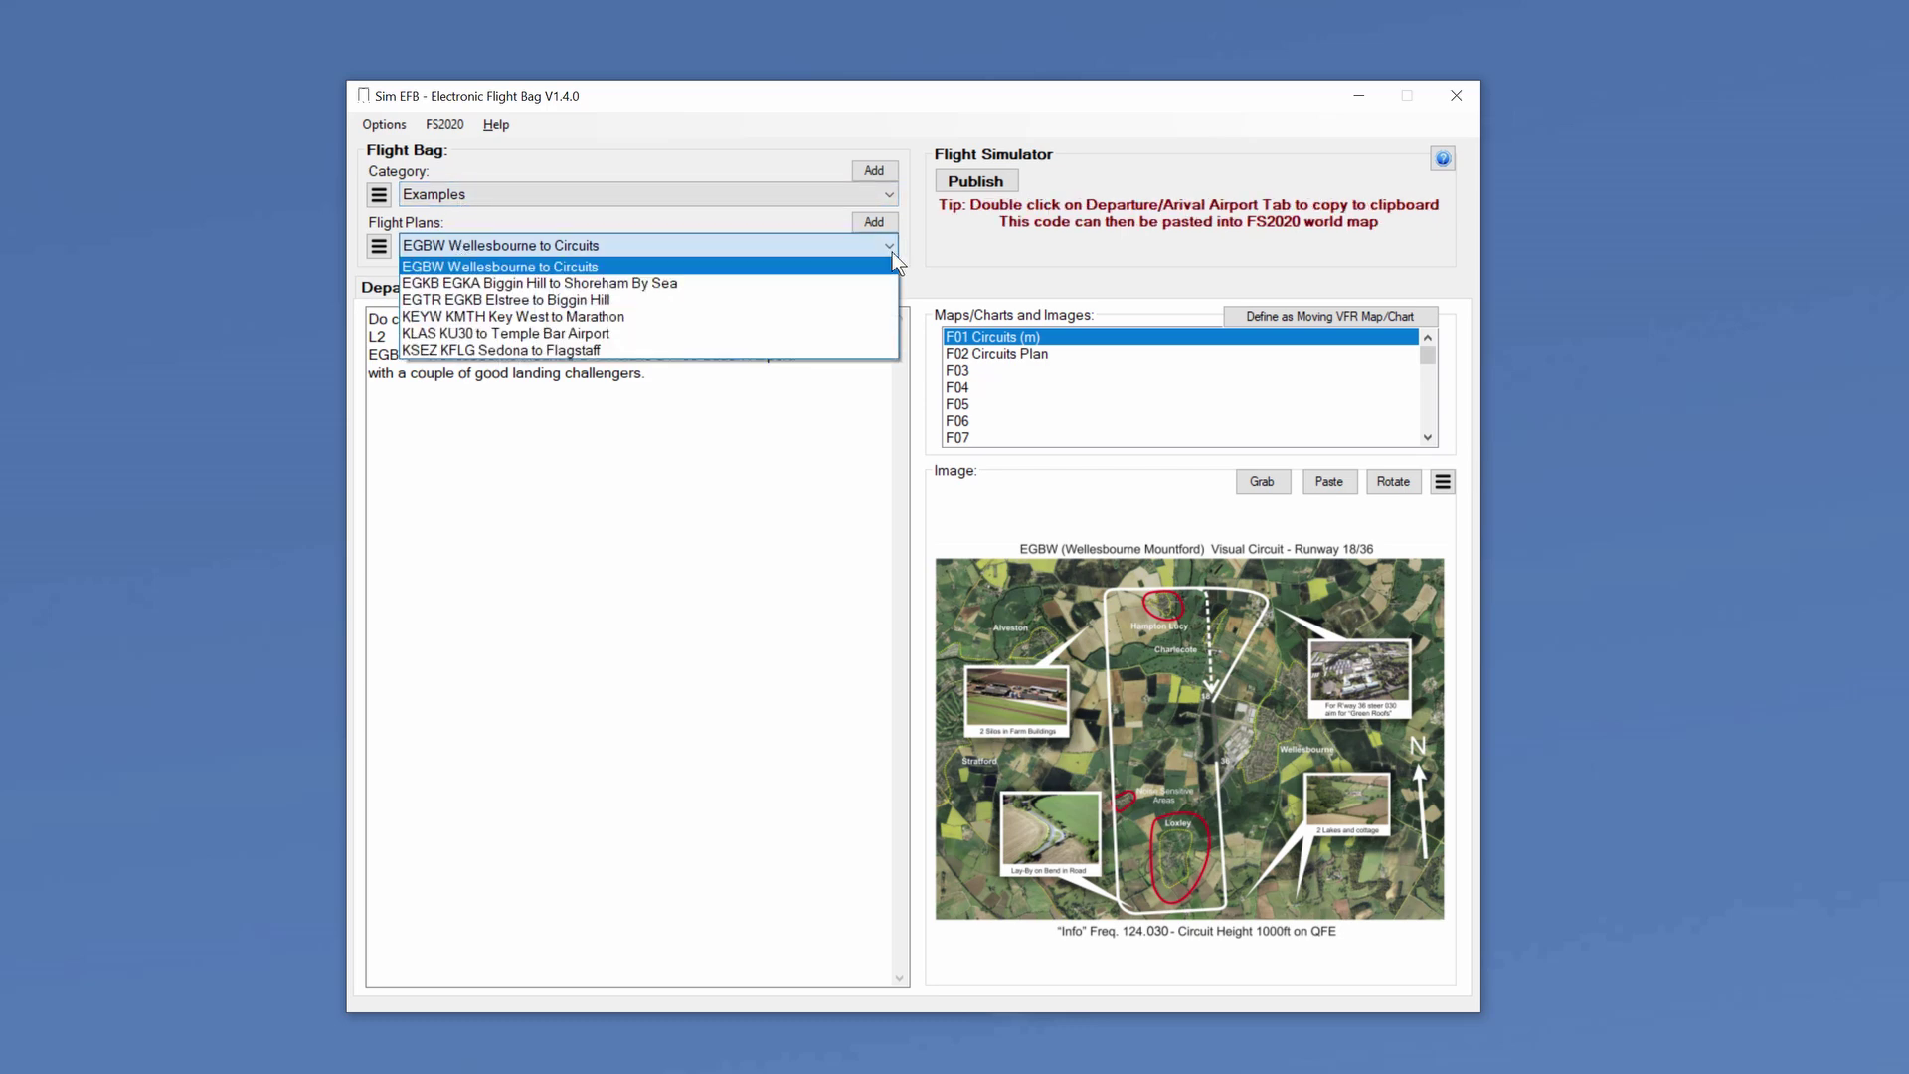
pyautogui.click(871, 288)
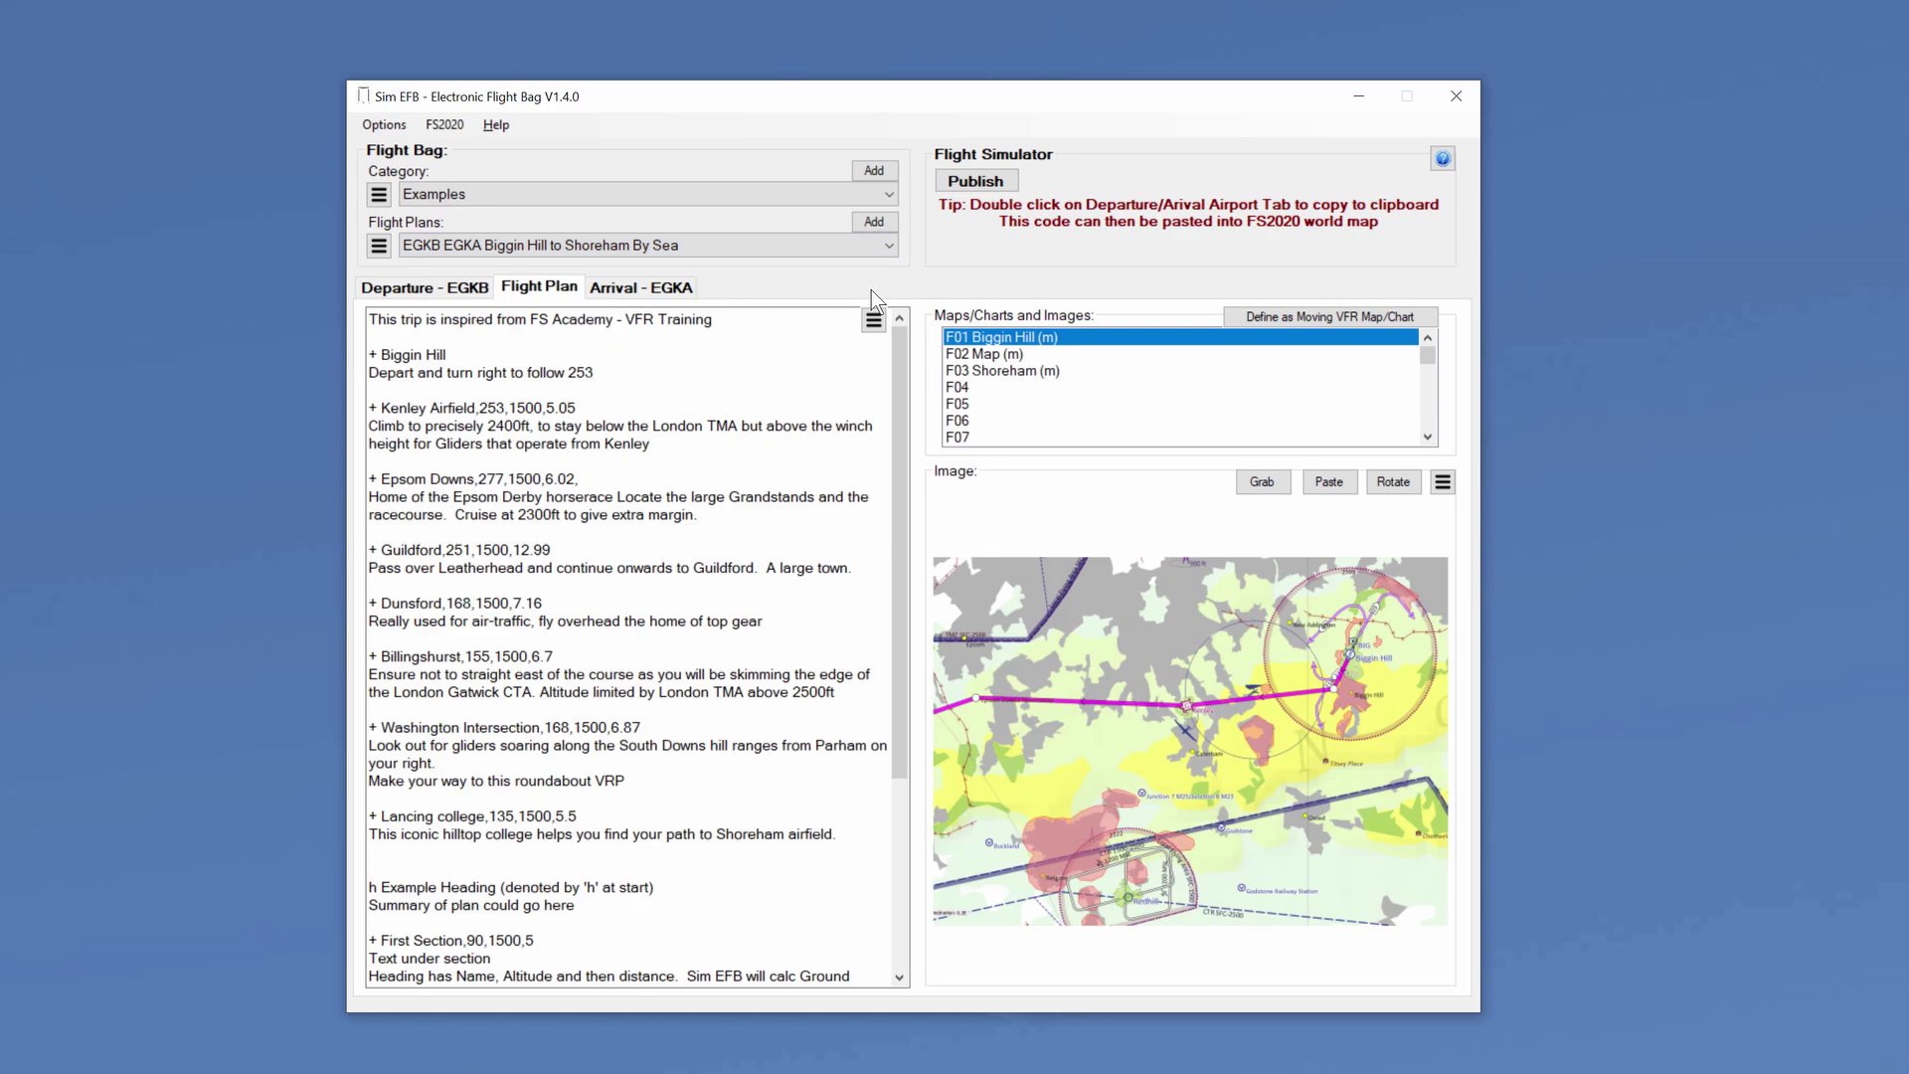
pyautogui.click(467, 290)
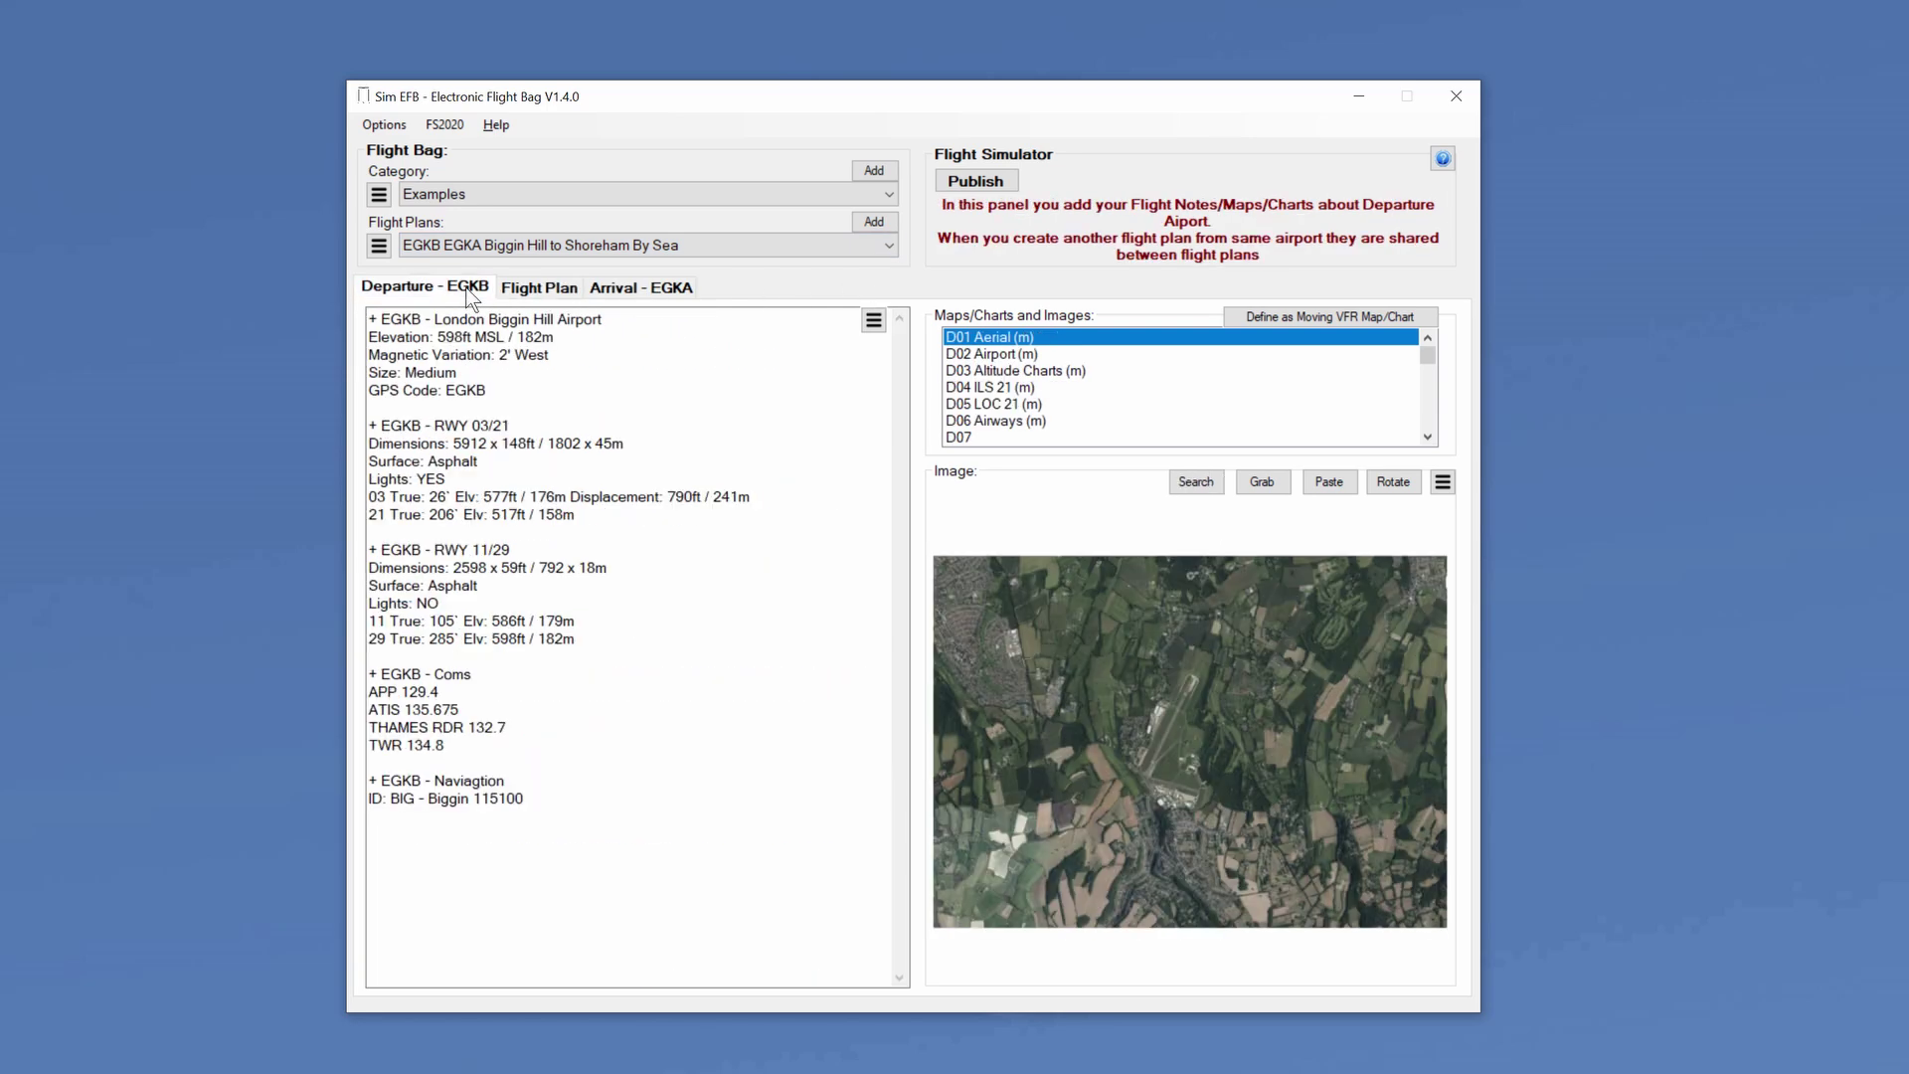
pyautogui.click(540, 288)
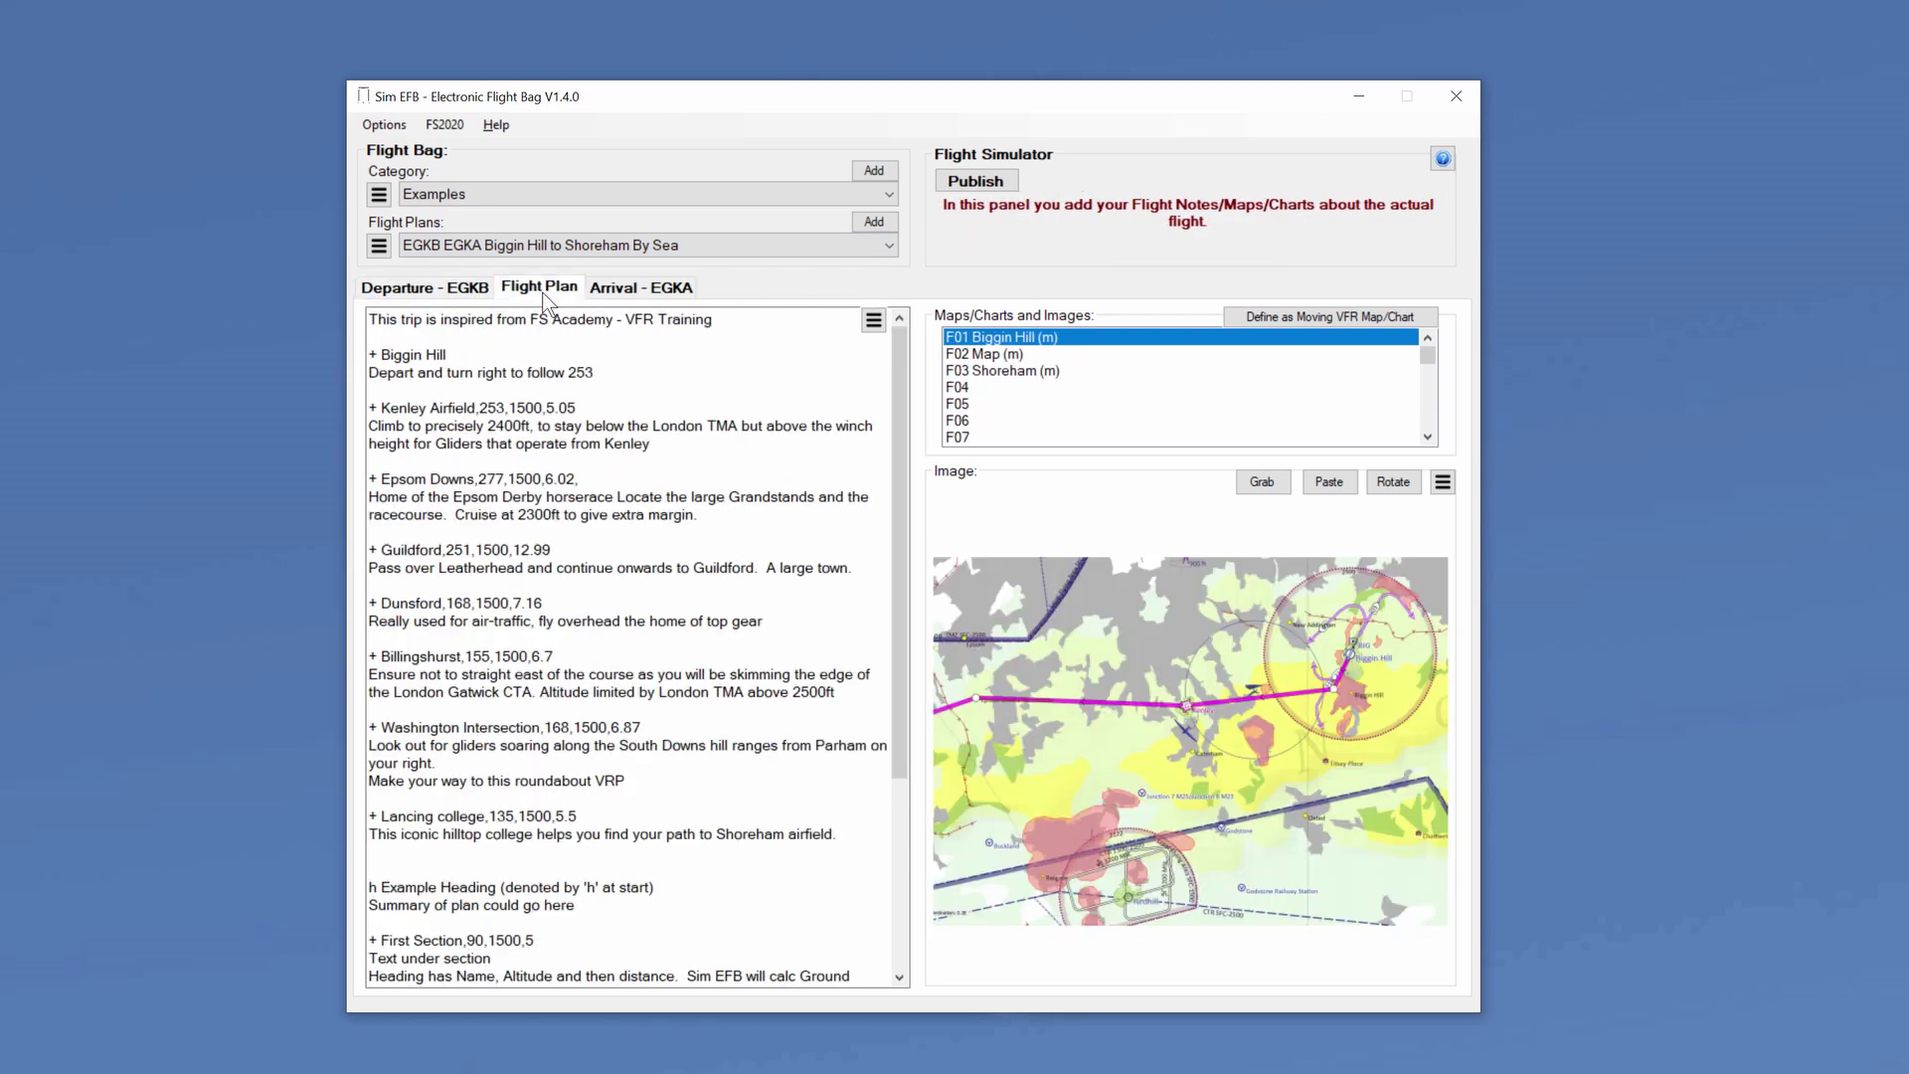
pyautogui.click(618, 289)
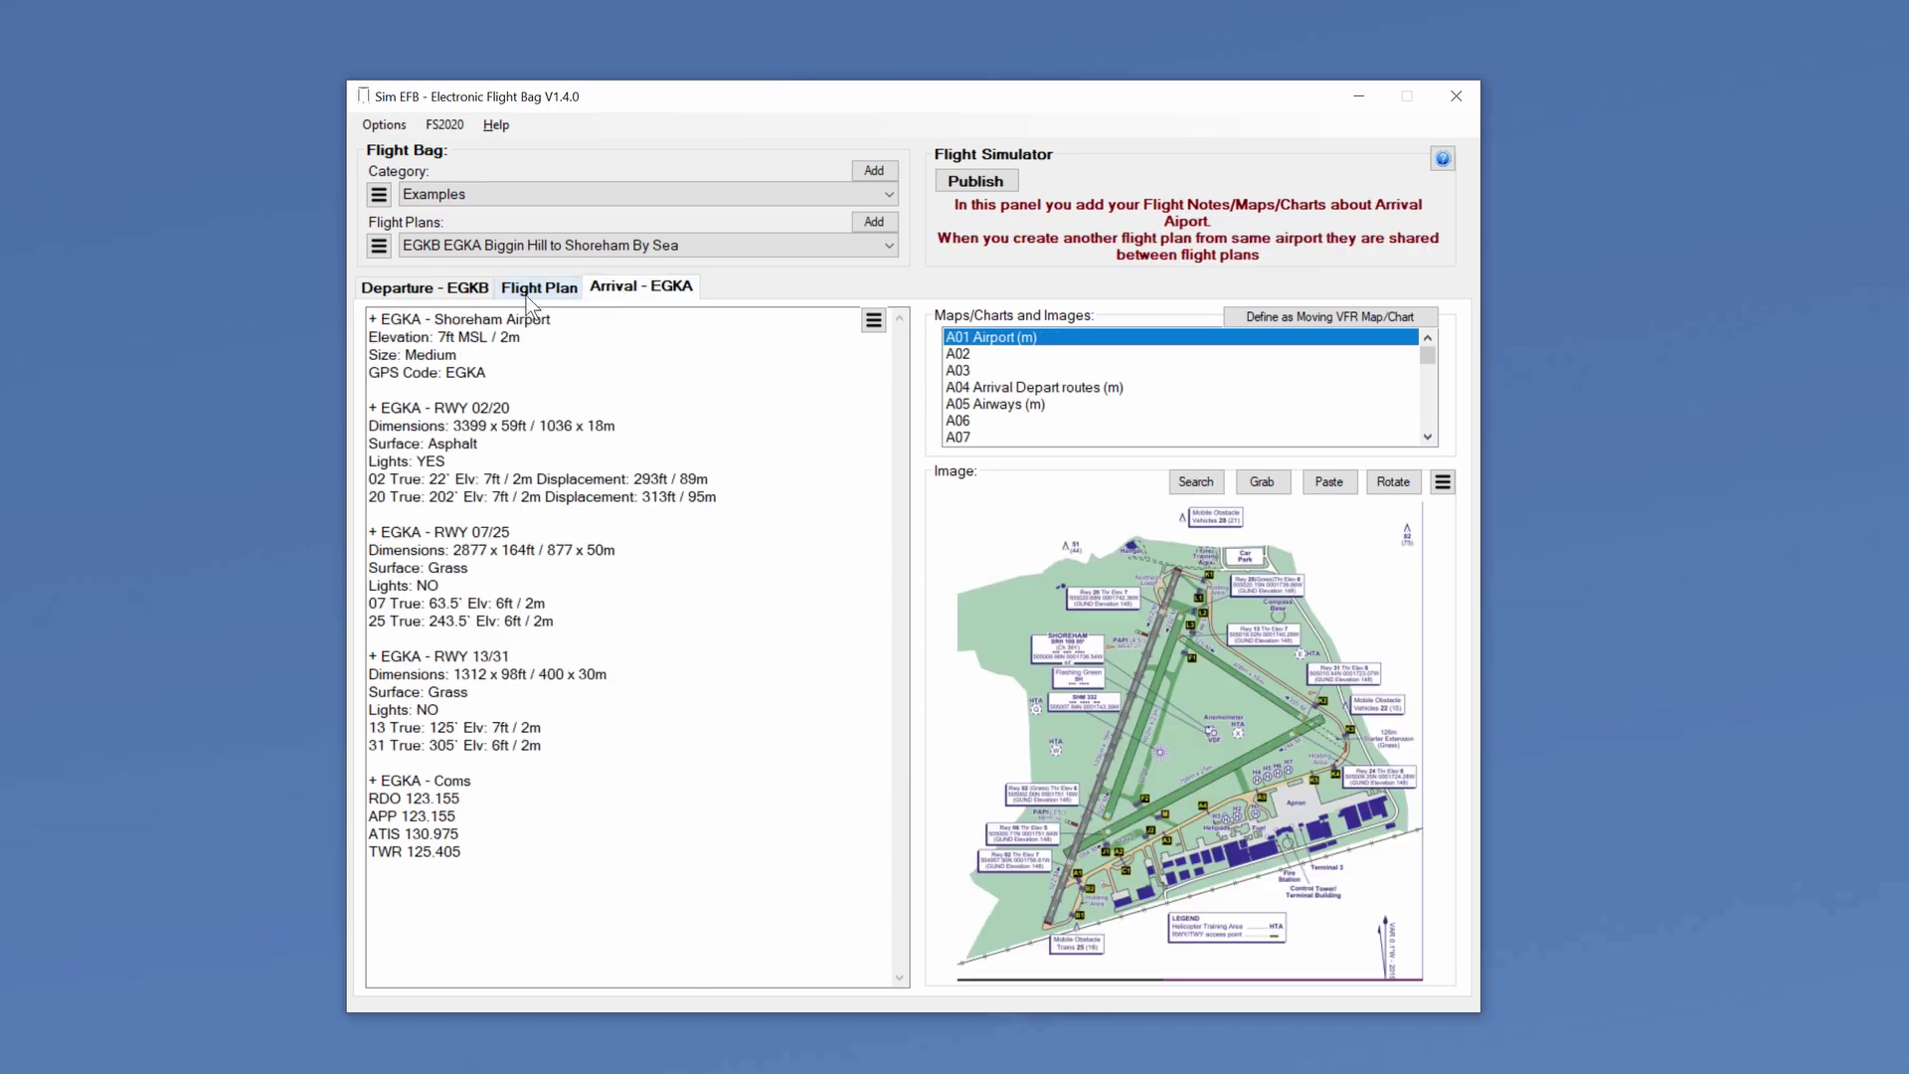
pyautogui.click(474, 300)
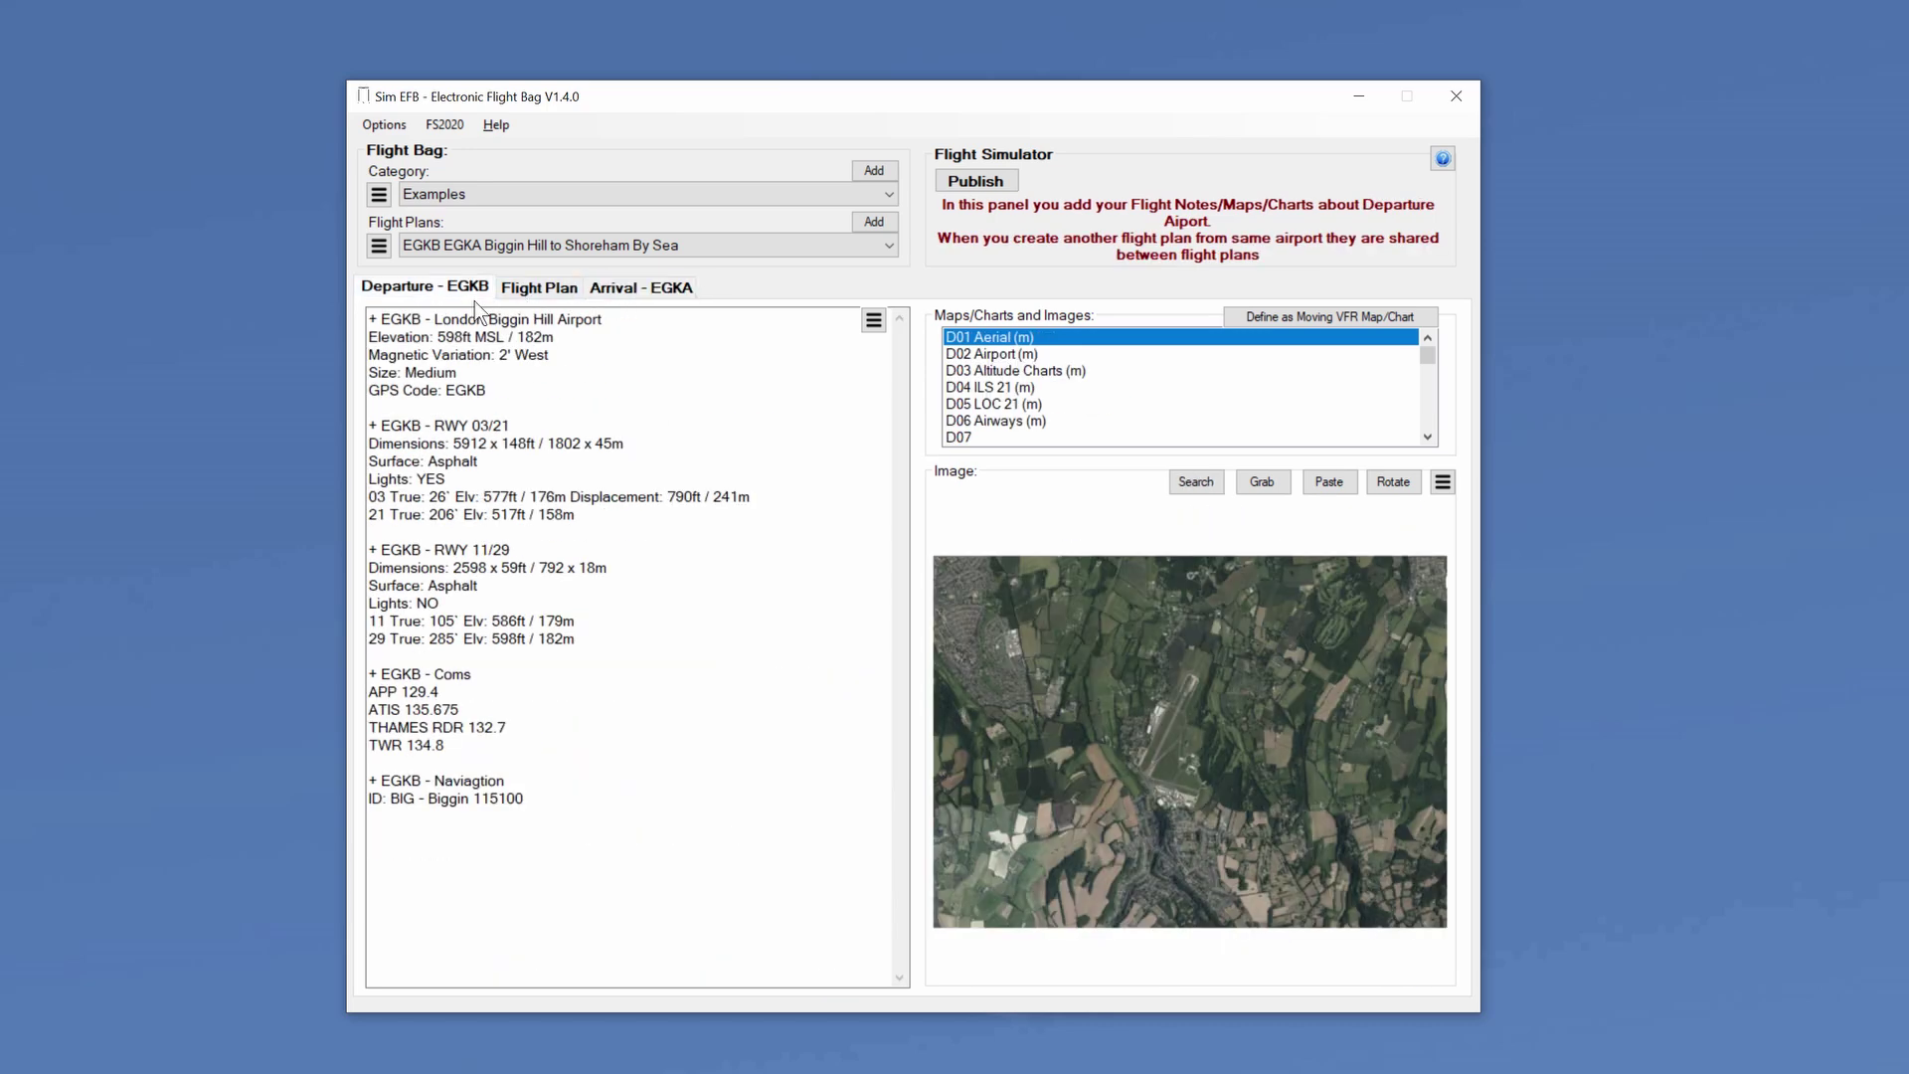
# - Step through departure charts D02 to D06, ending on the D06 Airways map
pyautogui.click(1006, 358)
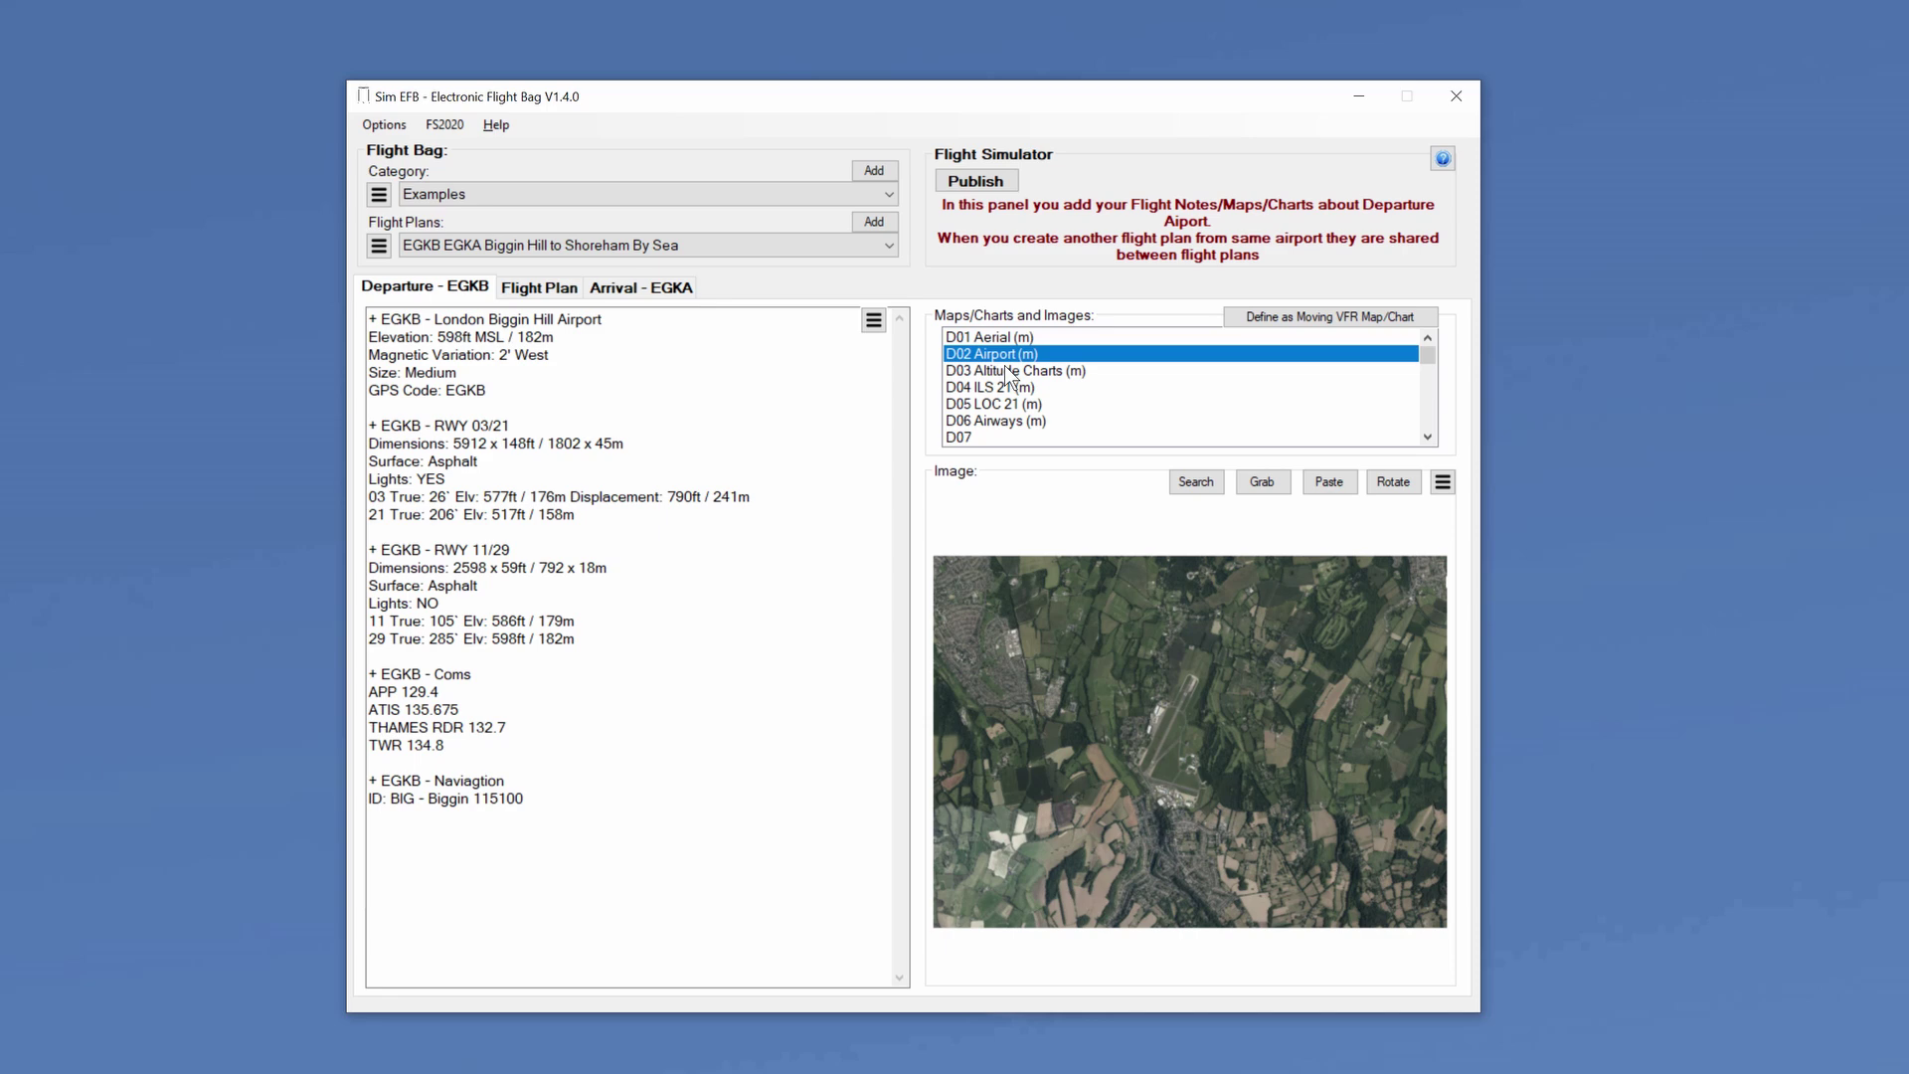
pyautogui.click(1011, 370)
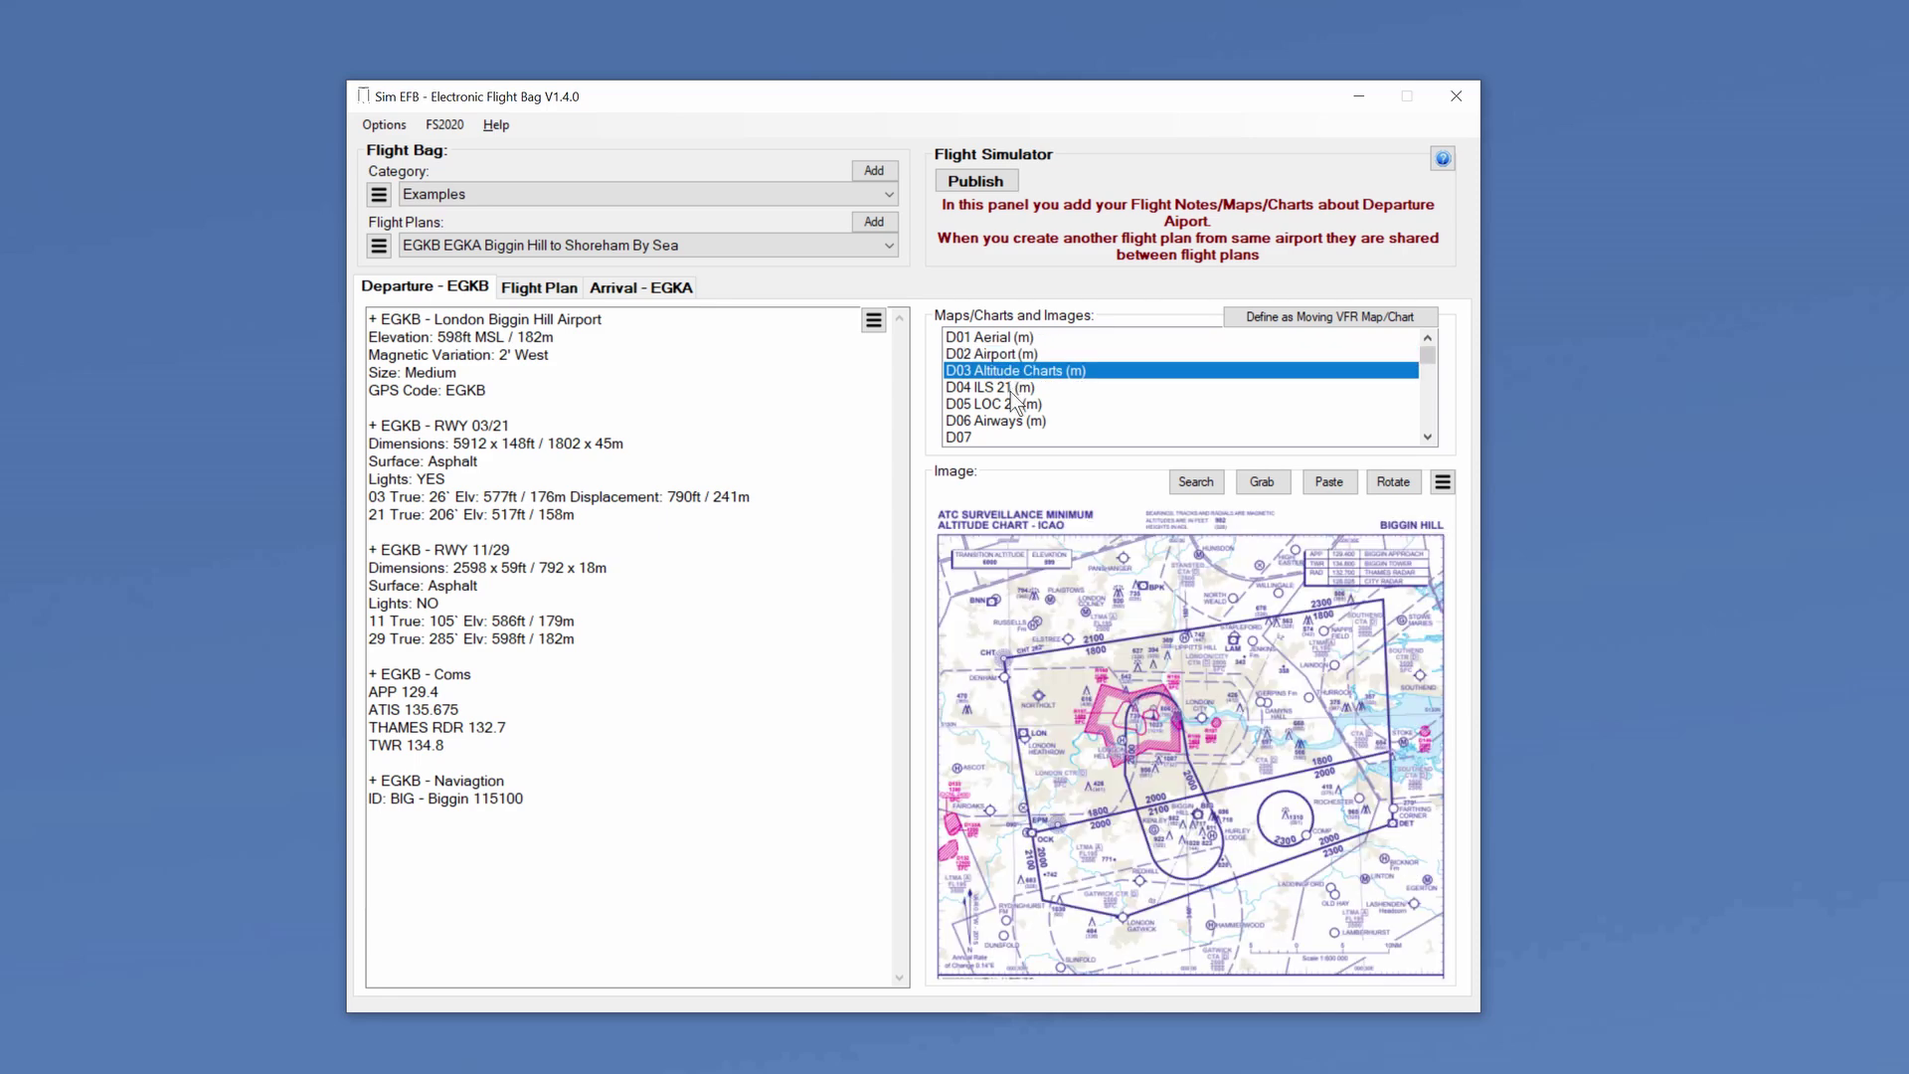
pyautogui.click(1011, 387)
pyautogui.click(1010, 404)
pyautogui.click(1010, 424)
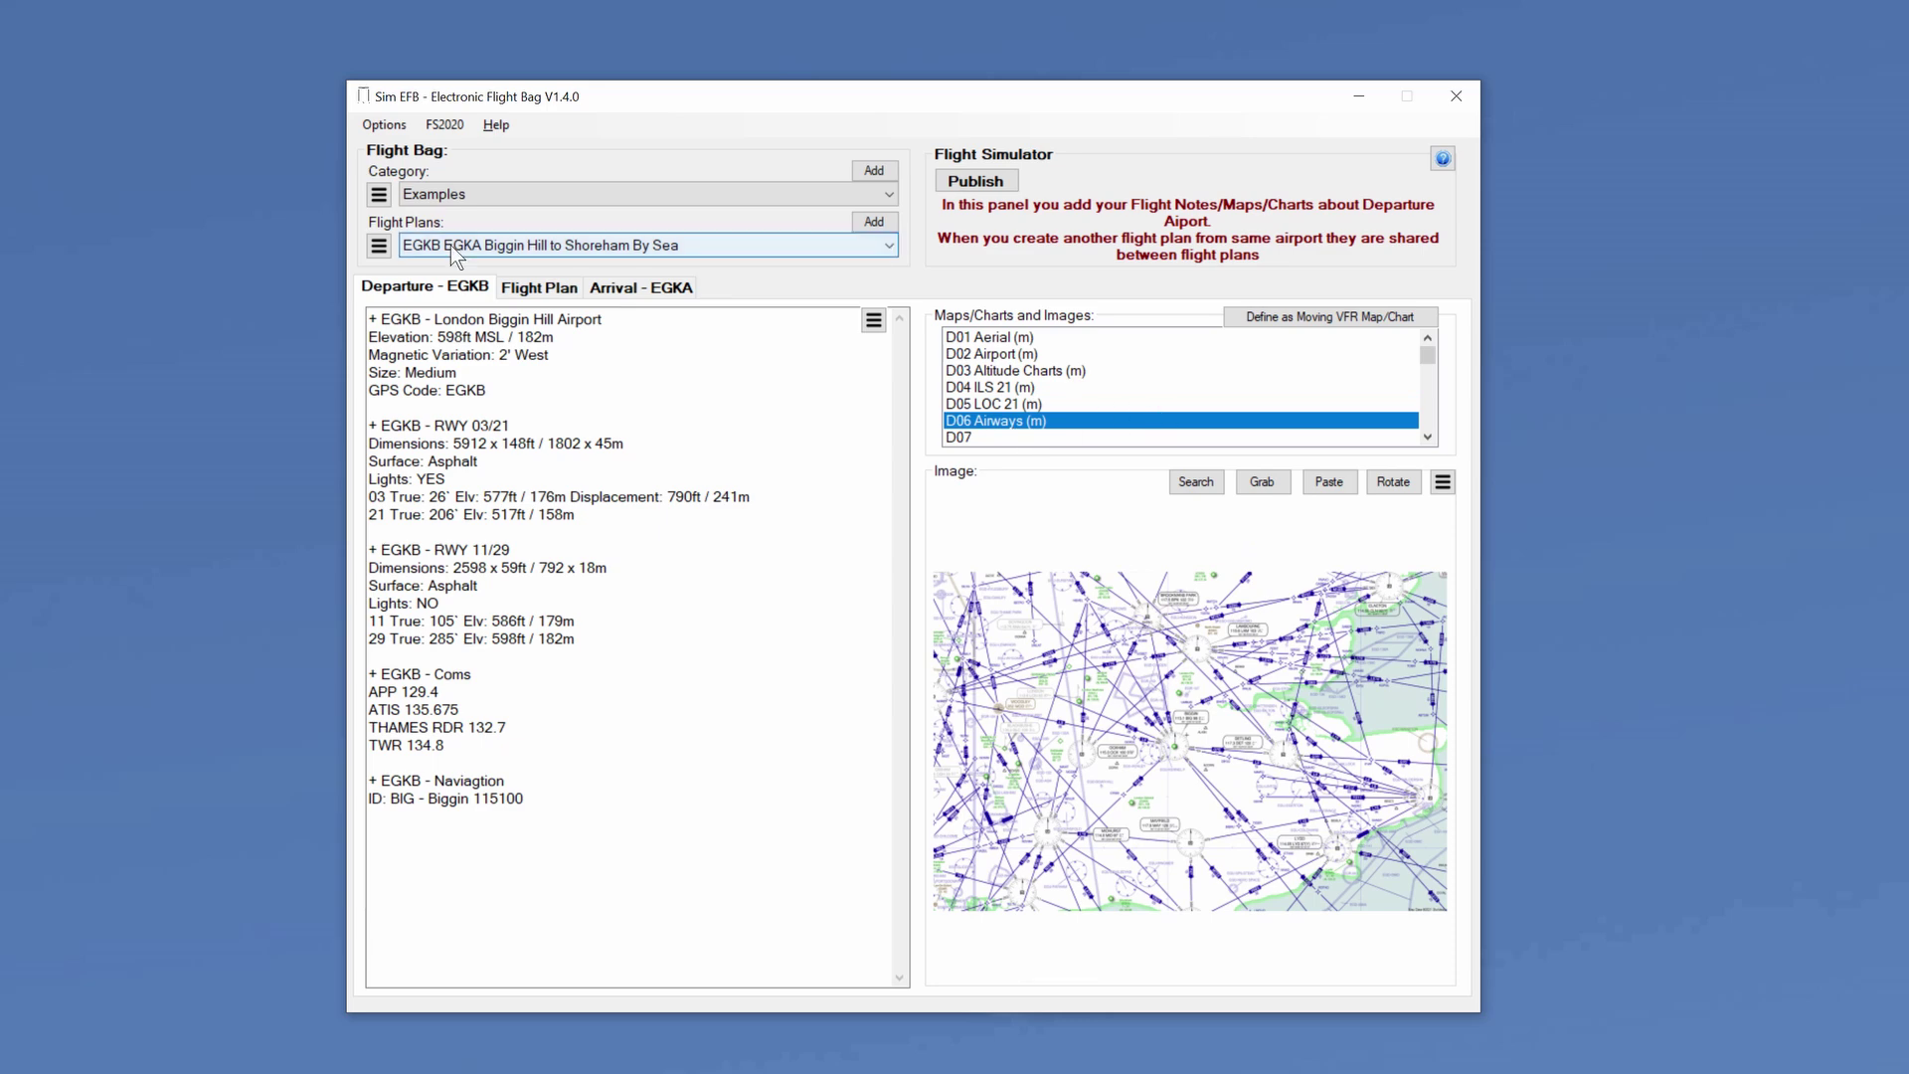
pyautogui.click(388, 126)
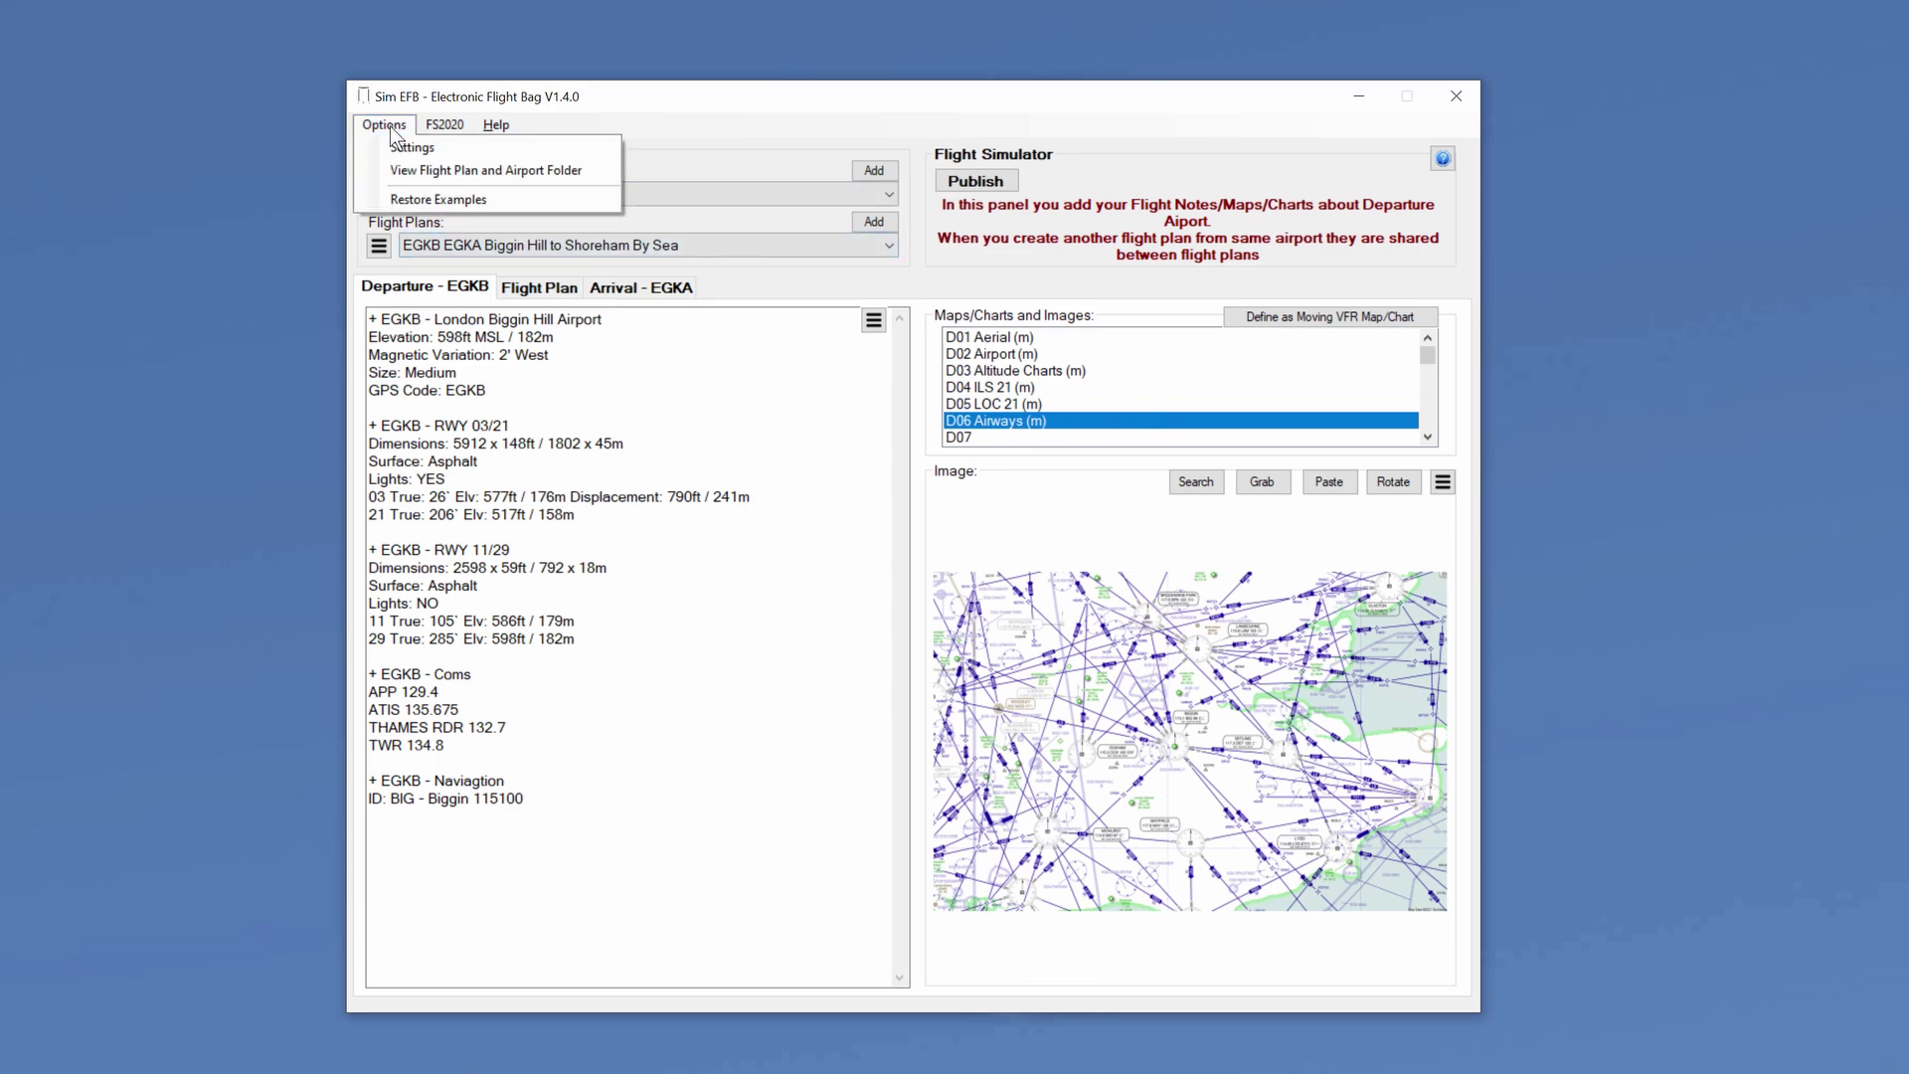
pyautogui.click(430, 173)
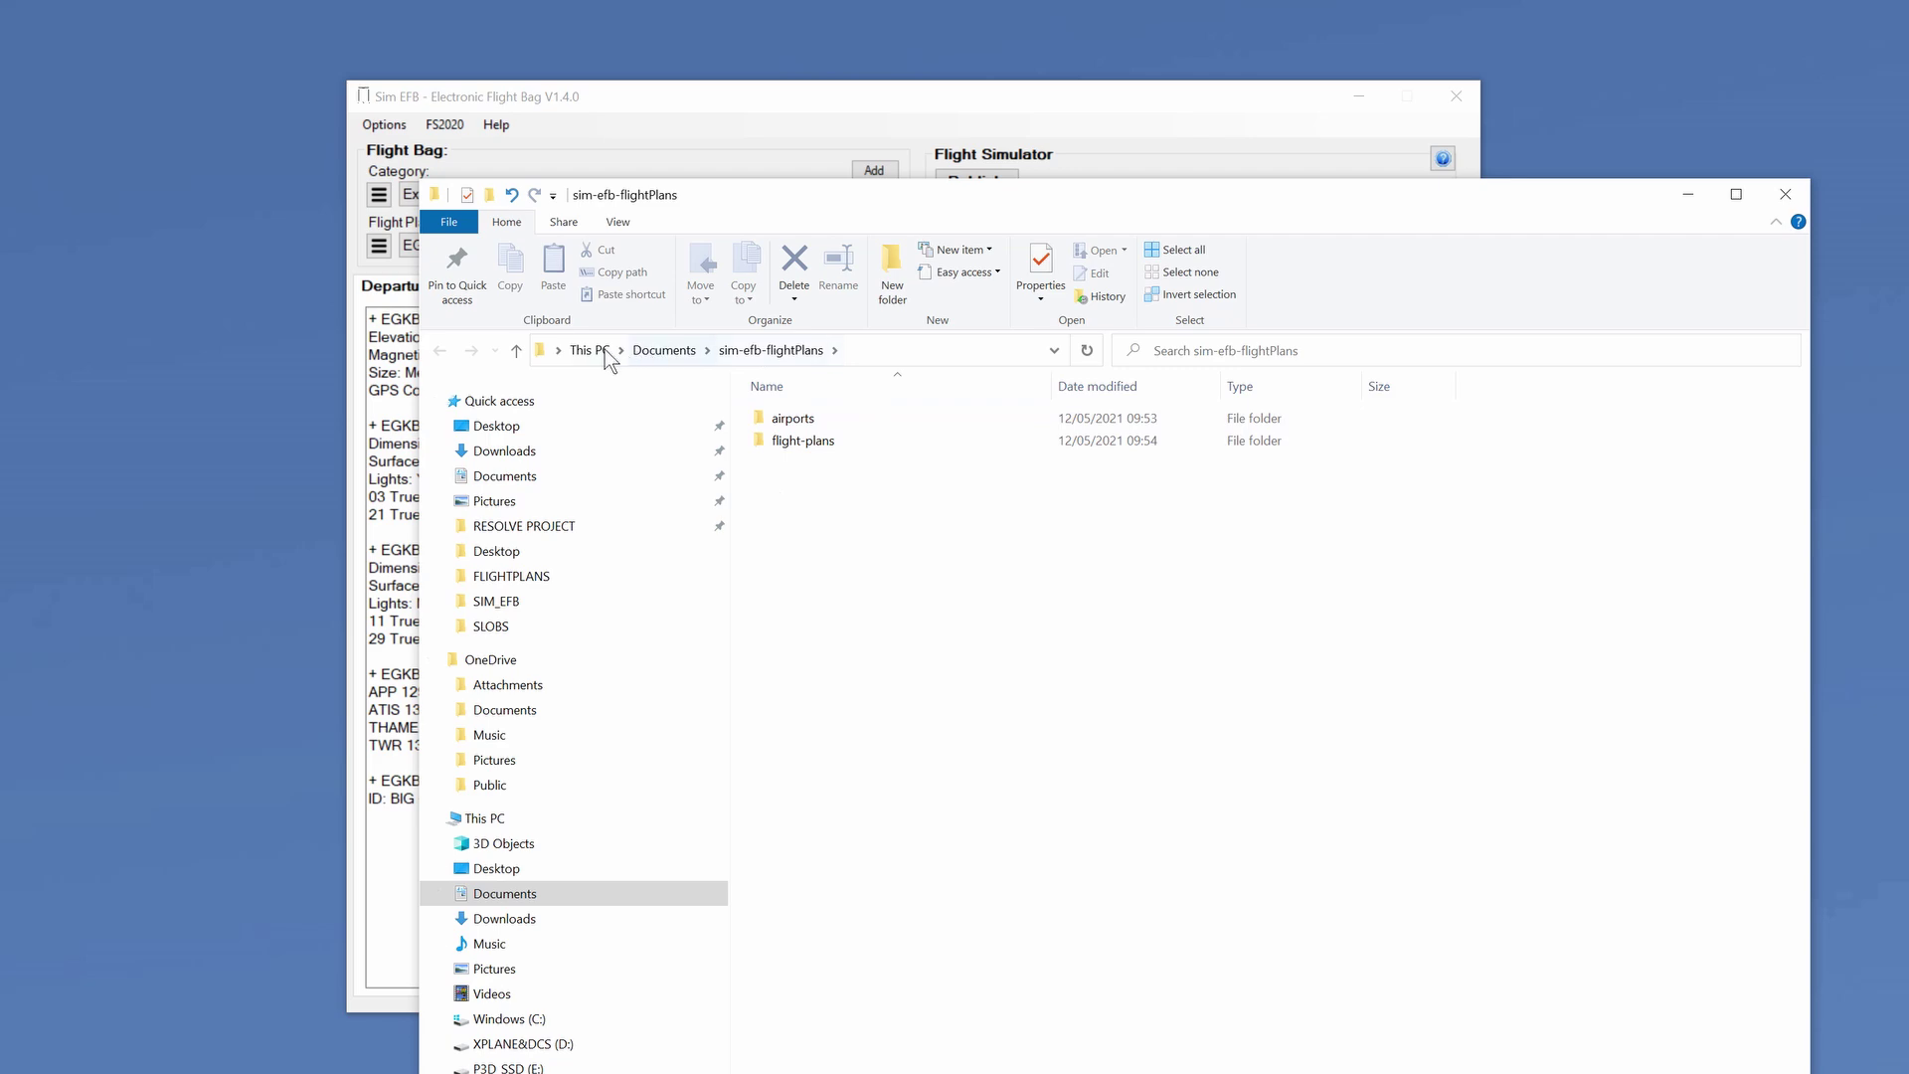
pyautogui.click(1786, 194)
pyautogui.click(385, 128)
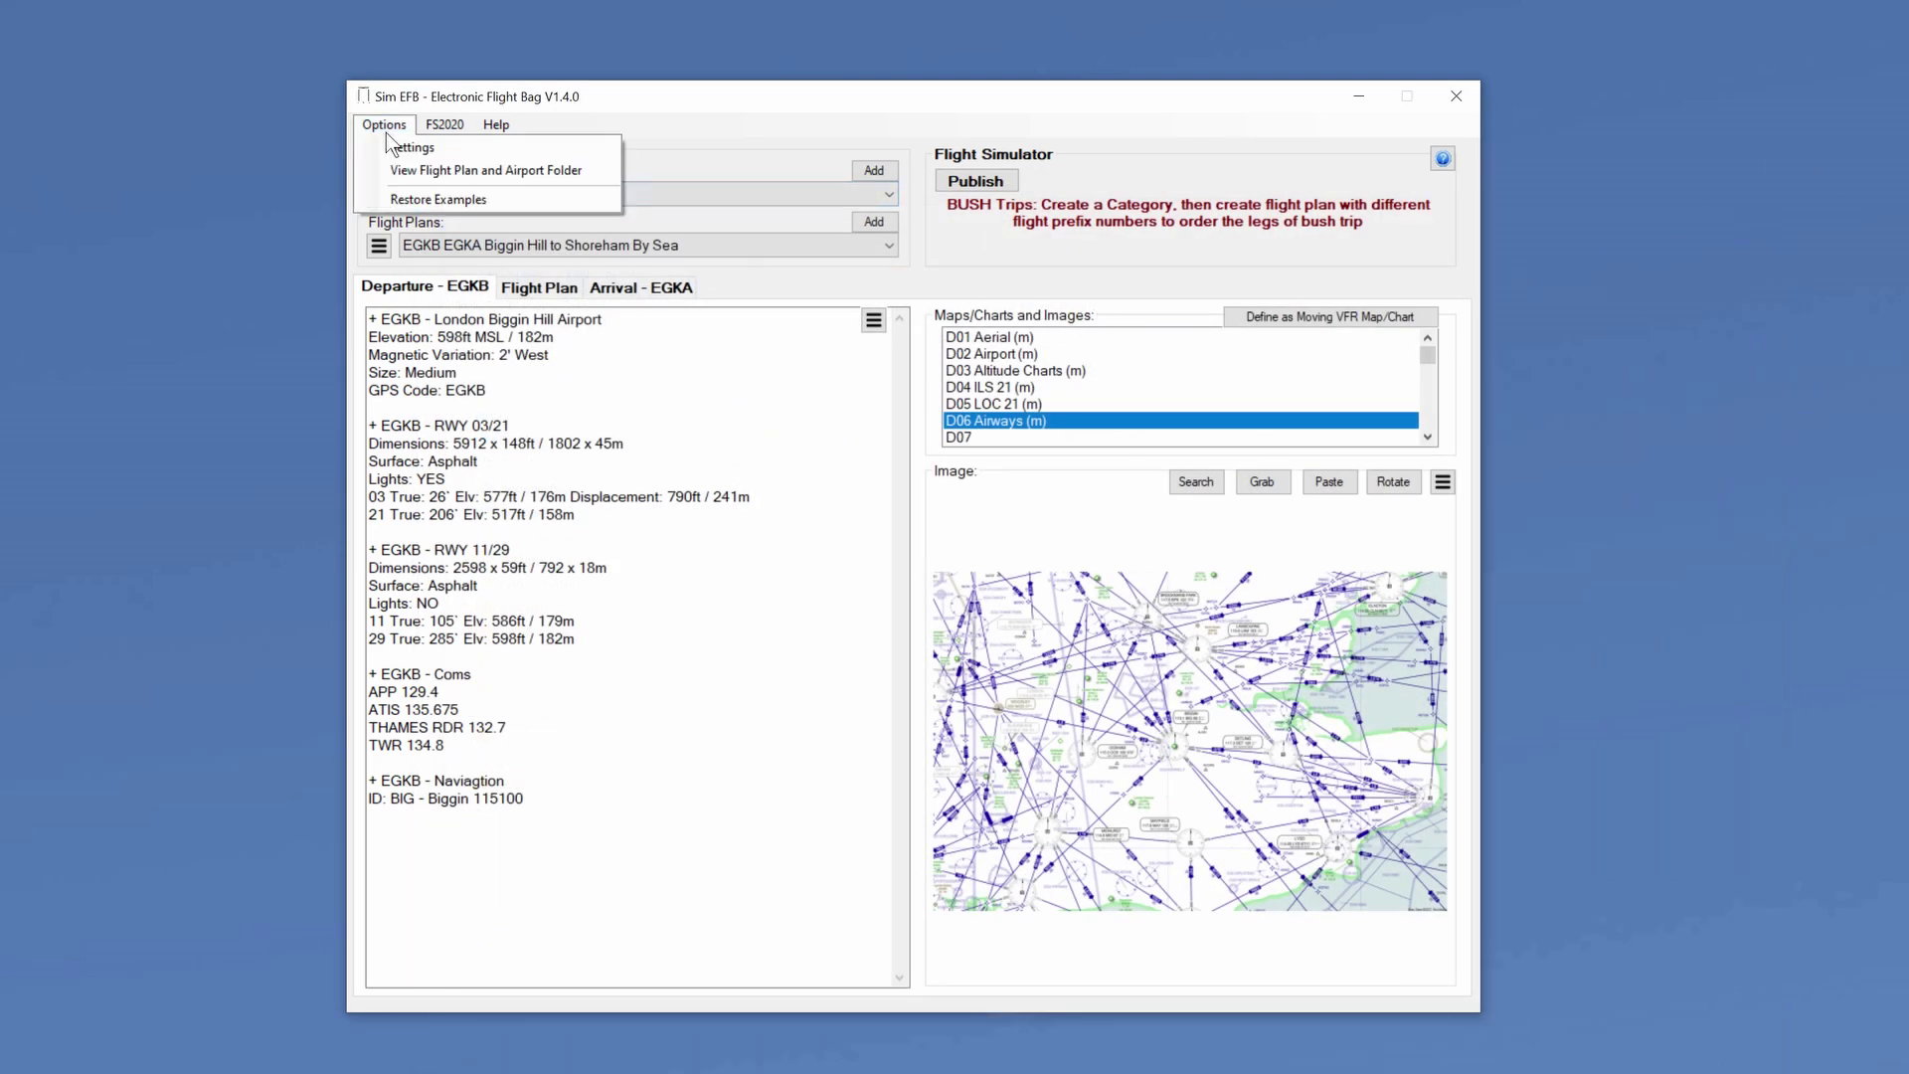
pyautogui.click(409, 147)
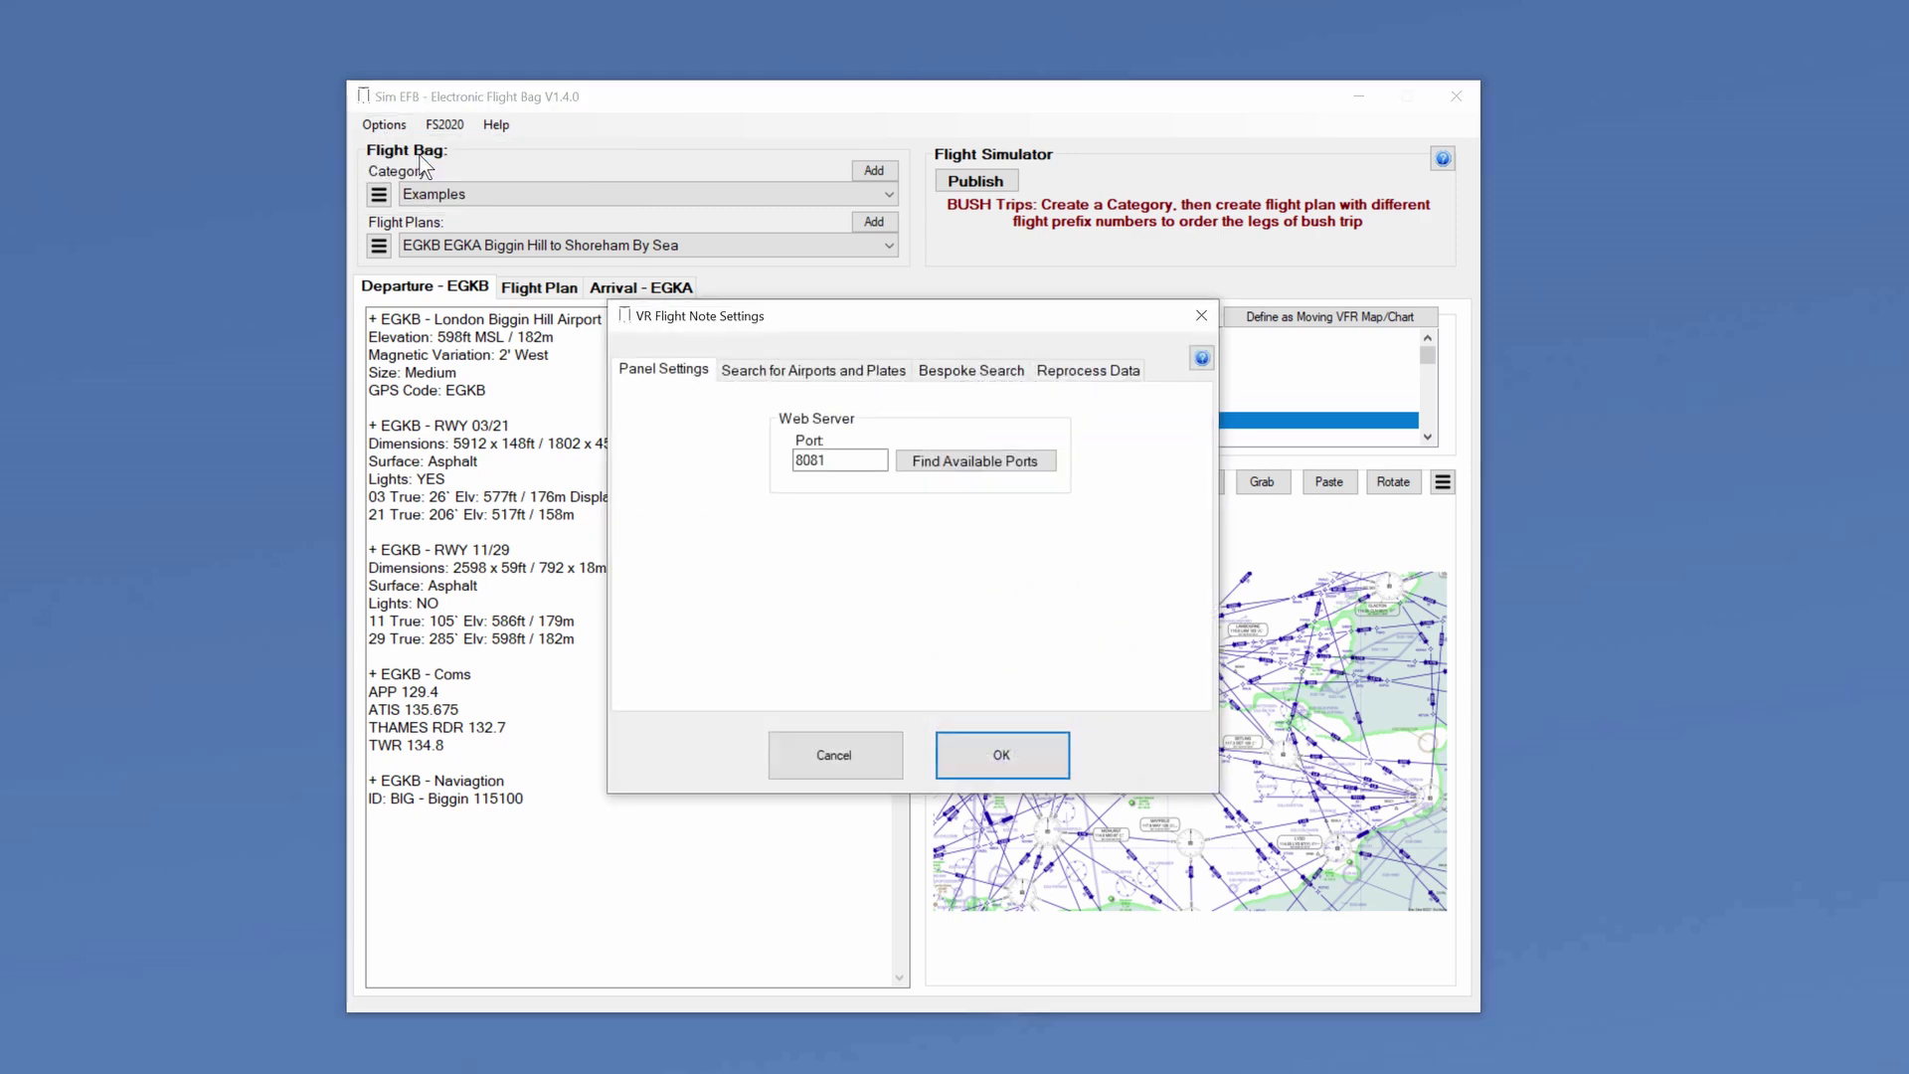
pyautogui.click(826, 371)
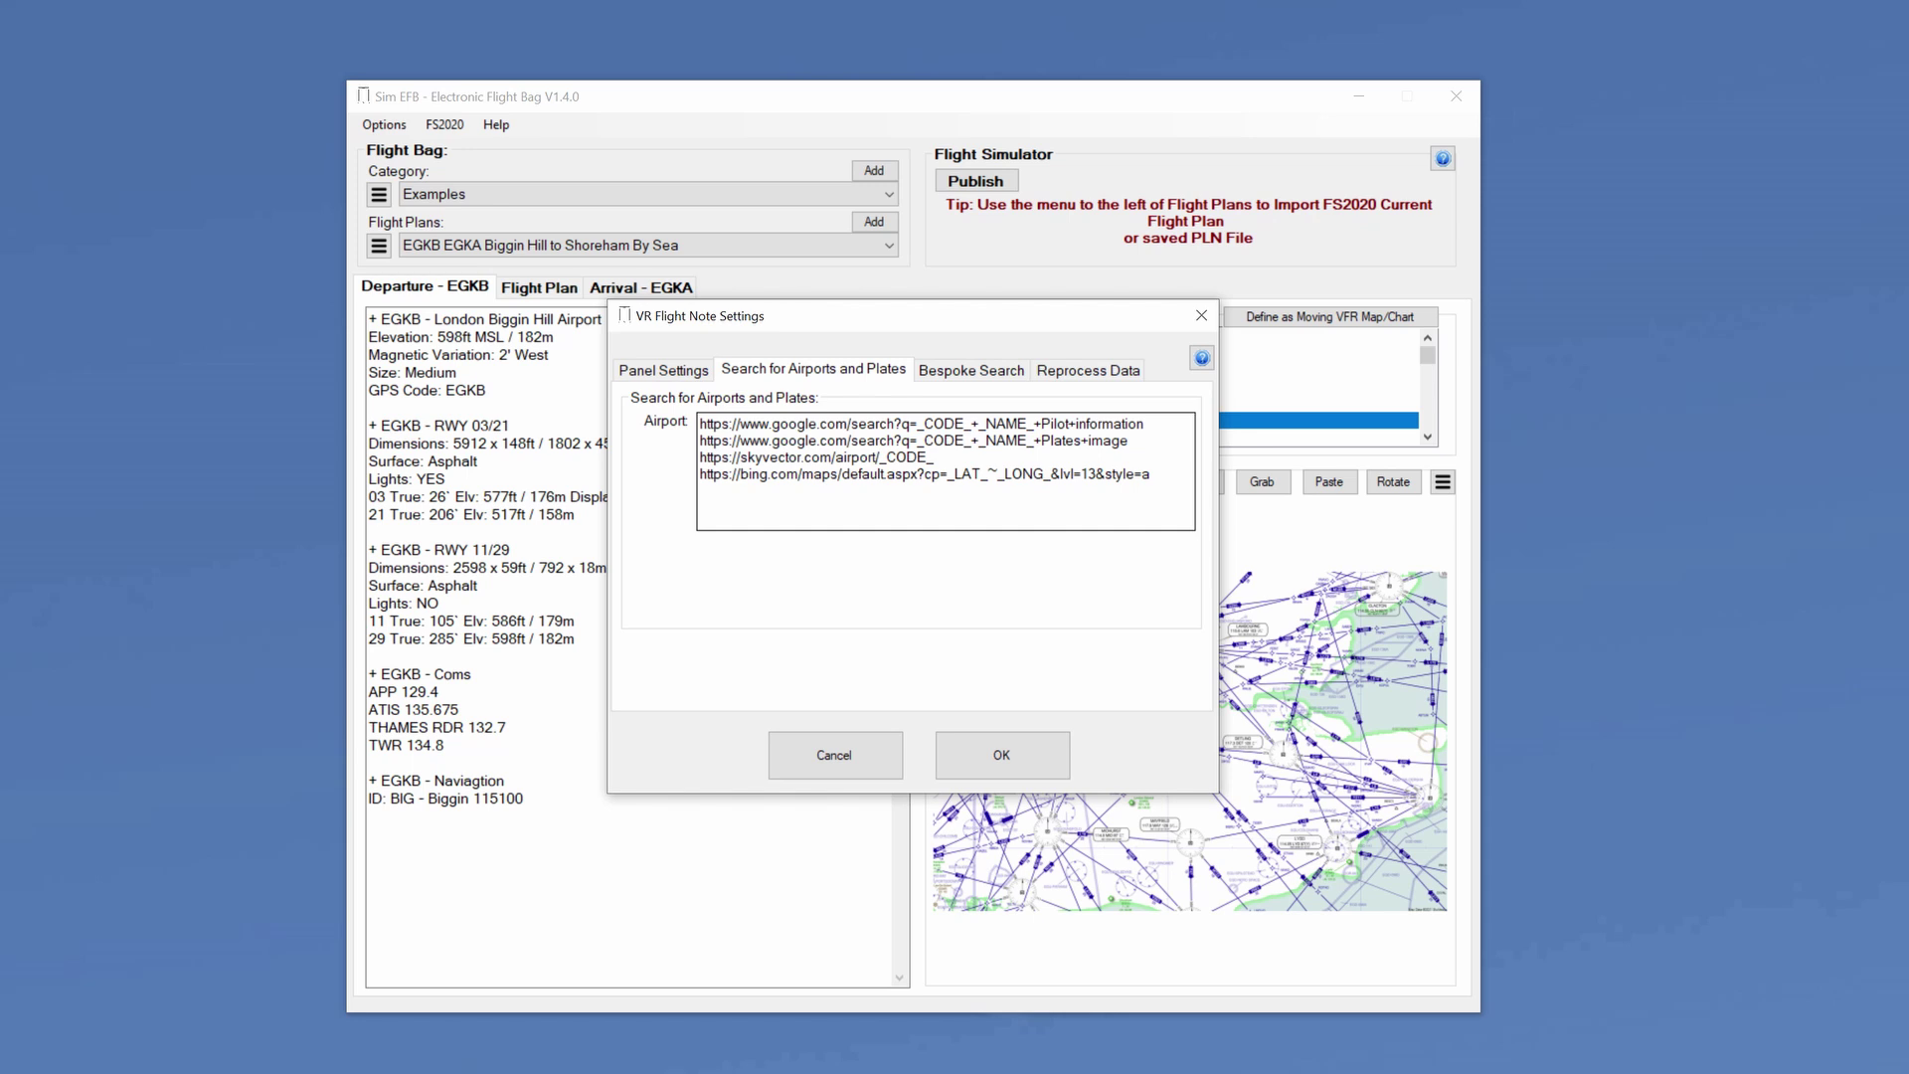
pyautogui.click(998, 376)
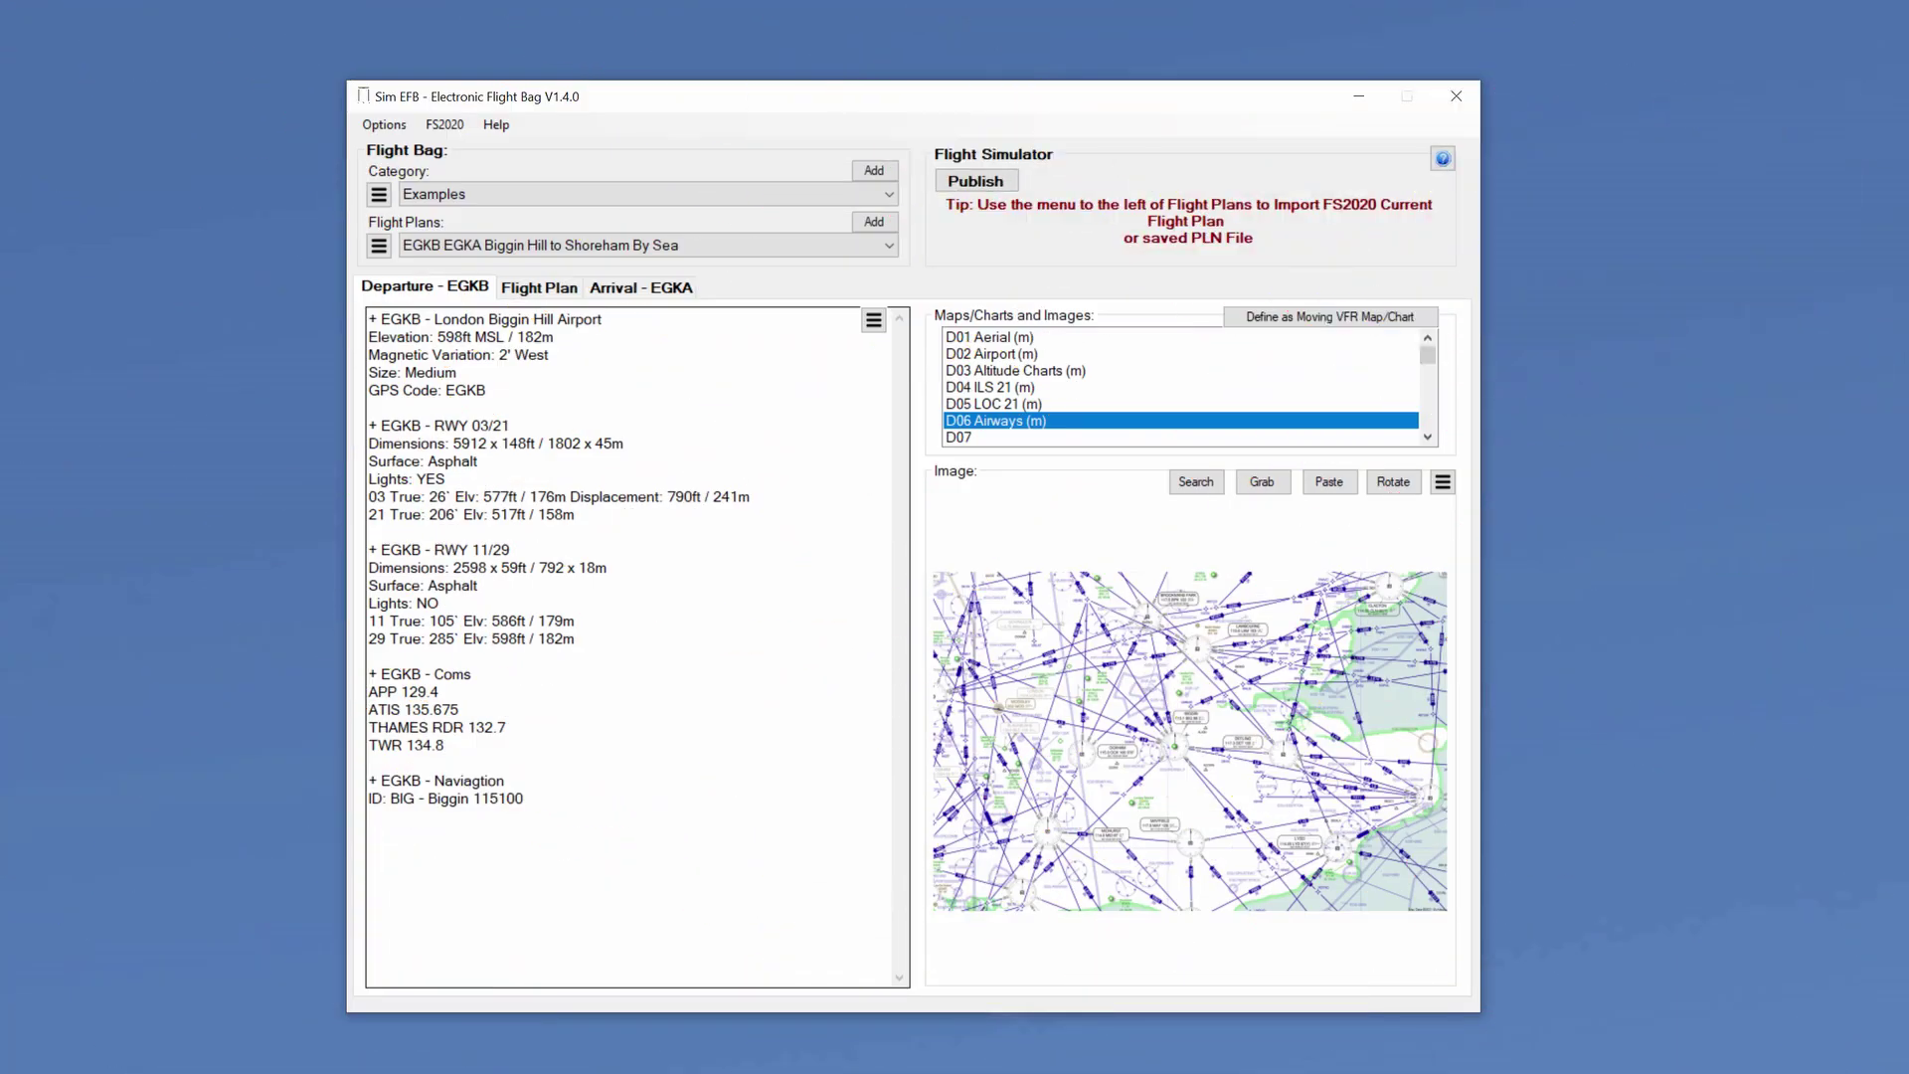
# - Add a new flight-bag category named EUROPE FLIGHTS
pyautogui.click(892, 175)
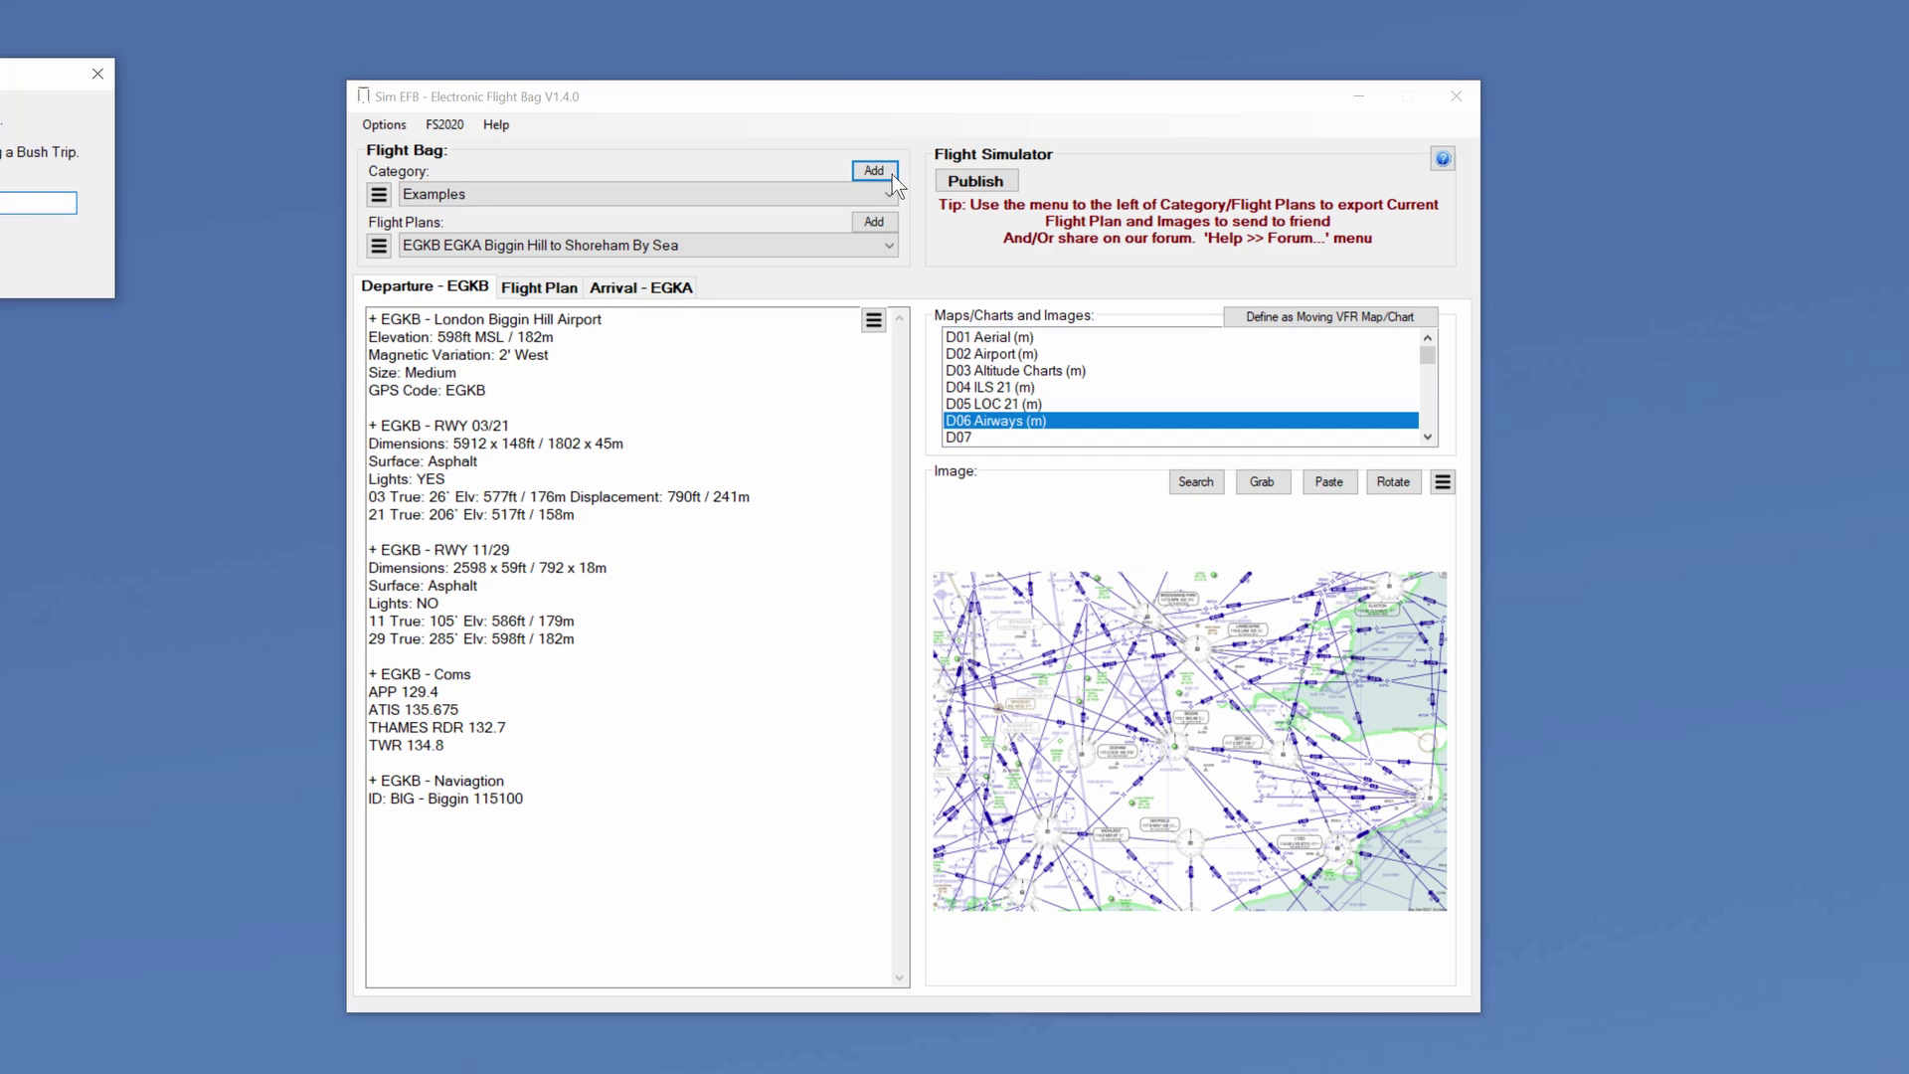
pyautogui.moveTo(0, 84); pyautogui.dragTo(938, 498)
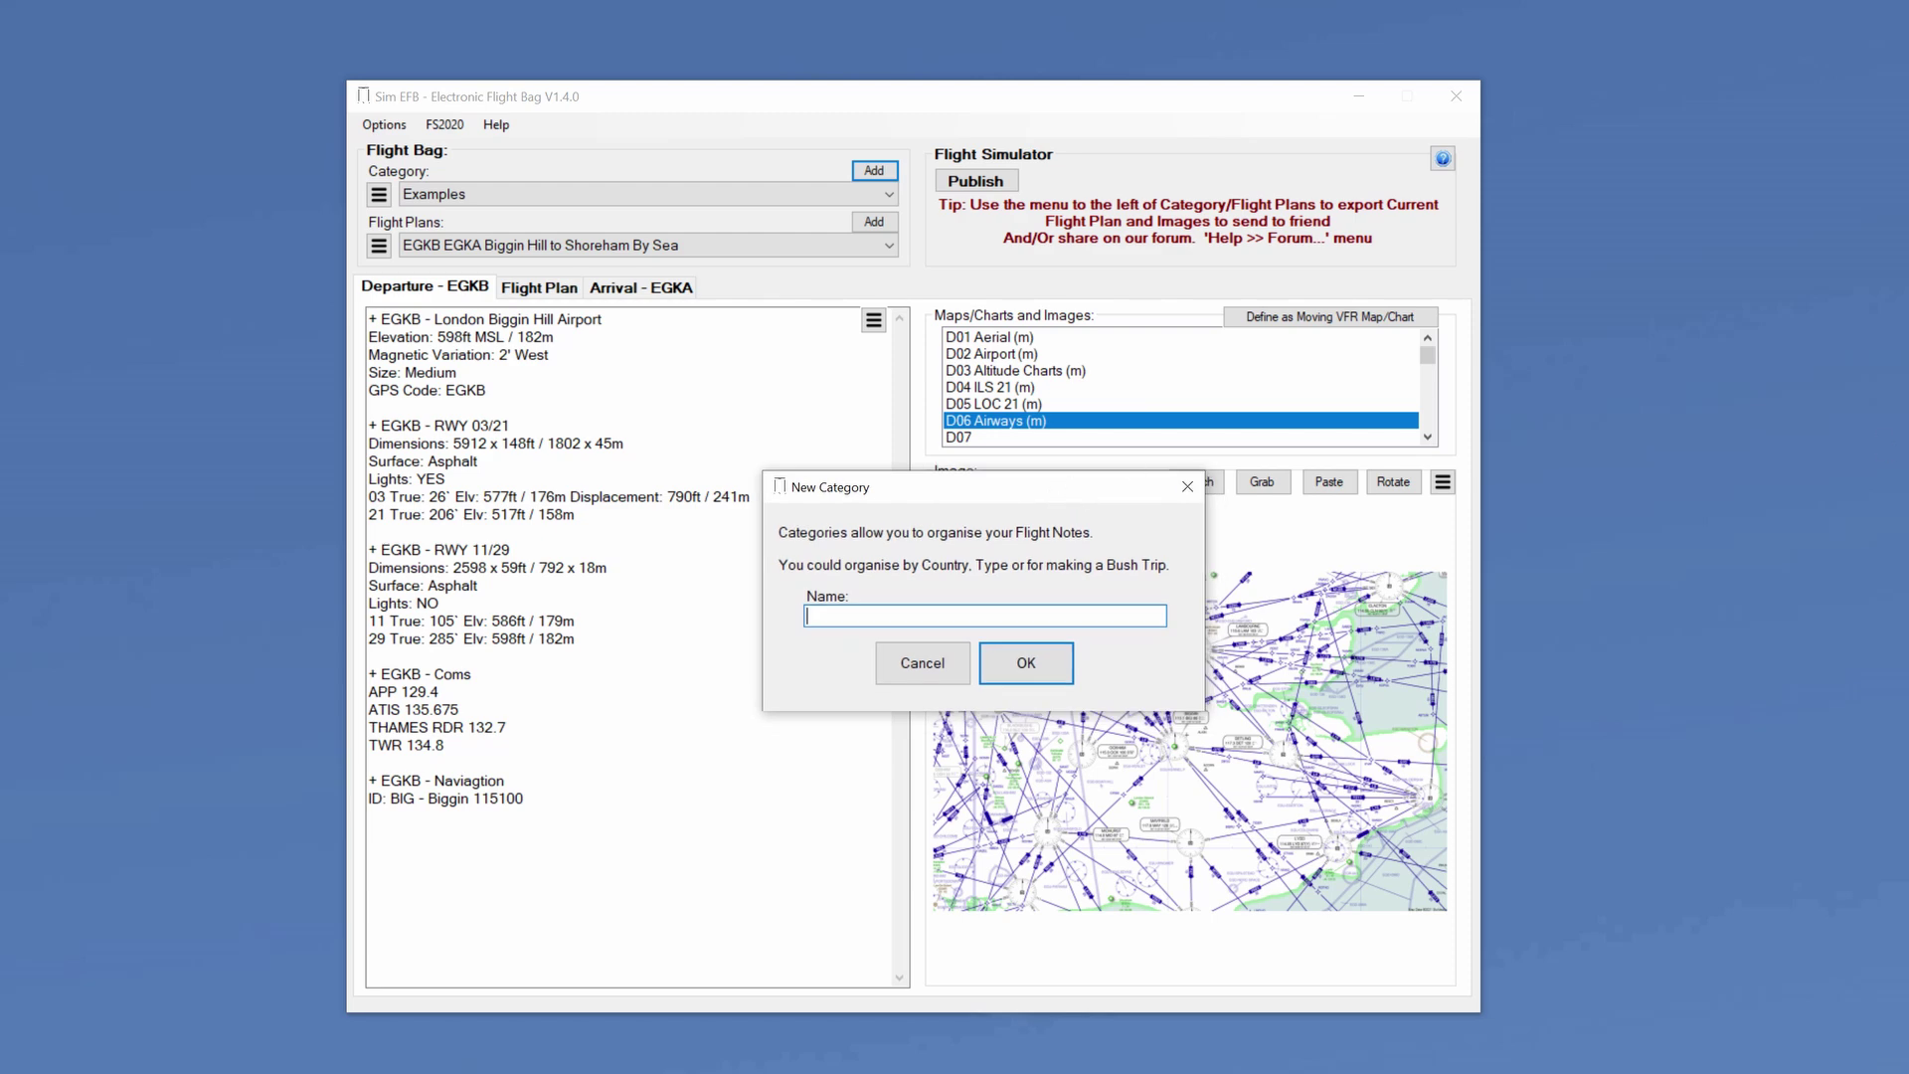
pyautogui.write('EUROPE FLIGHTS')
pyautogui.click(1034, 678)
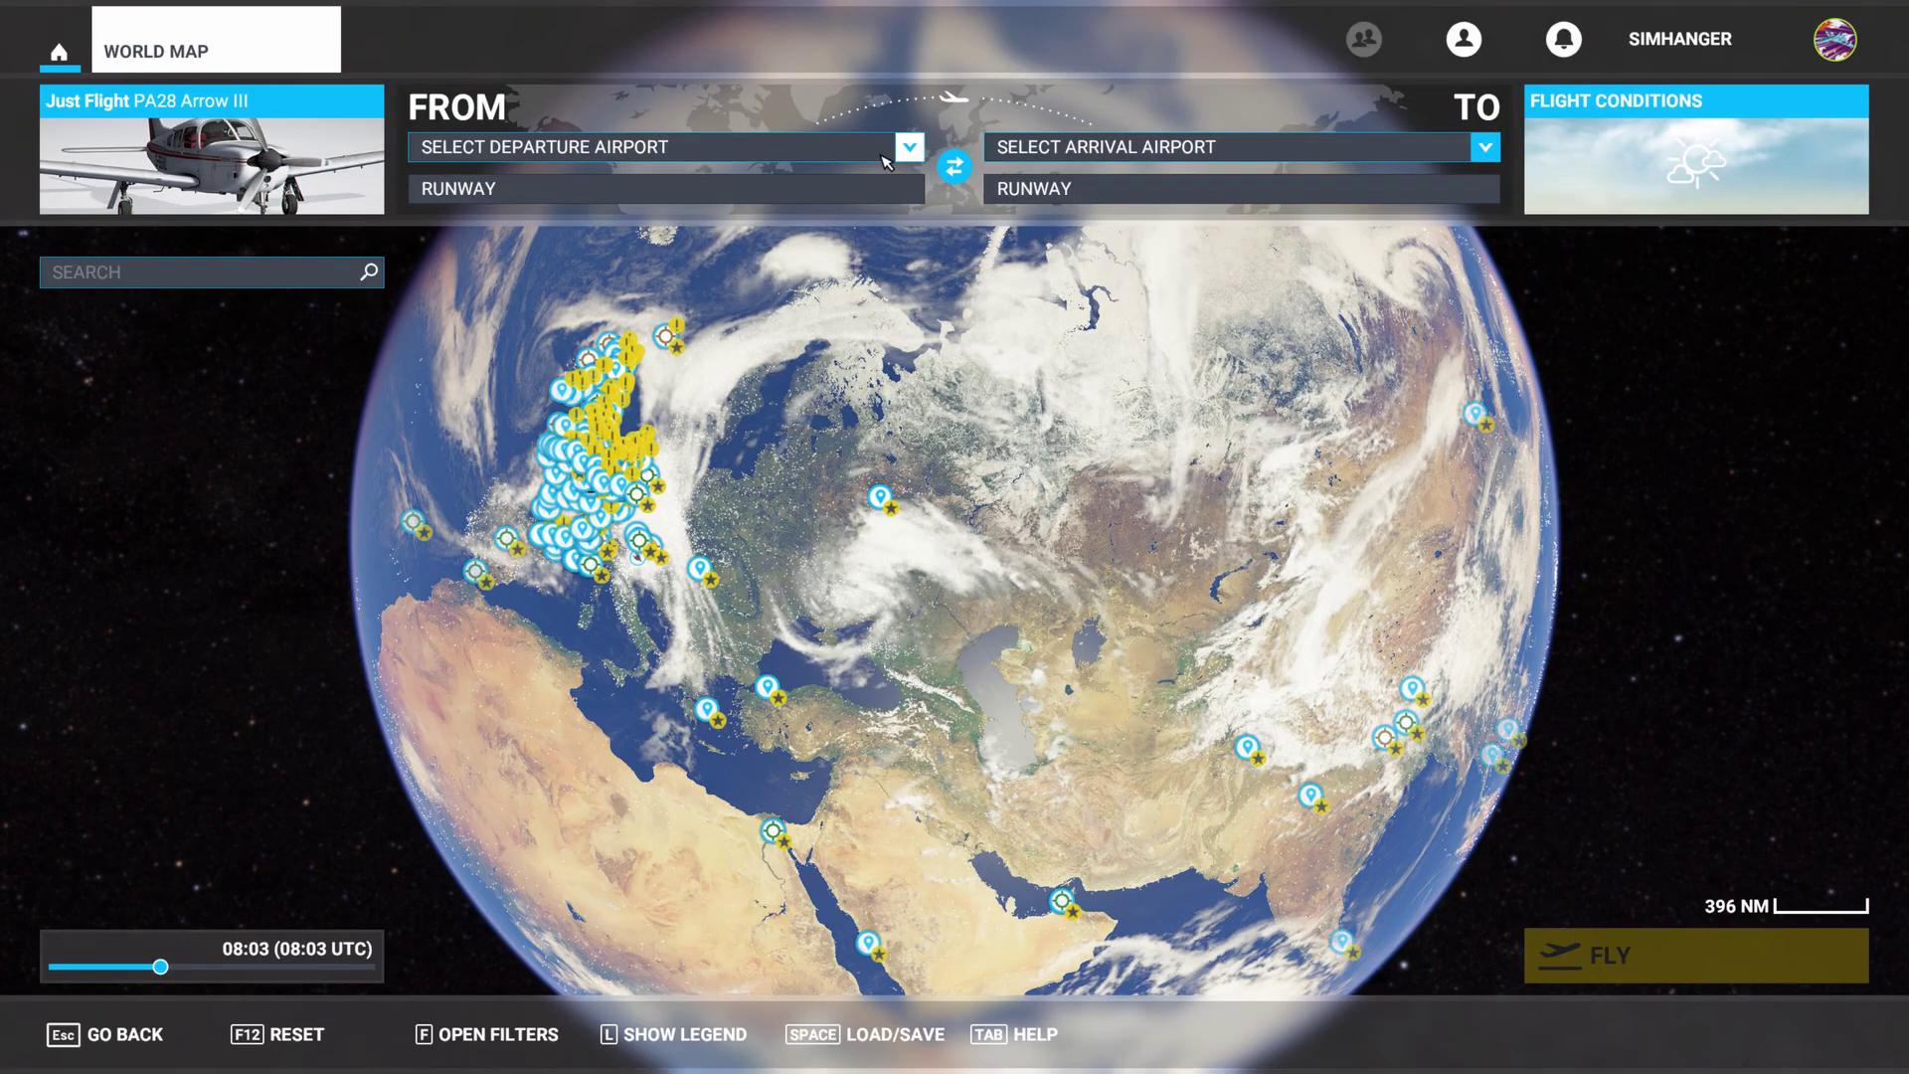
# - Choose EGJJ Jersey as the FROM airport and frame the nearby islands and coast
pyautogui.click(909, 150)
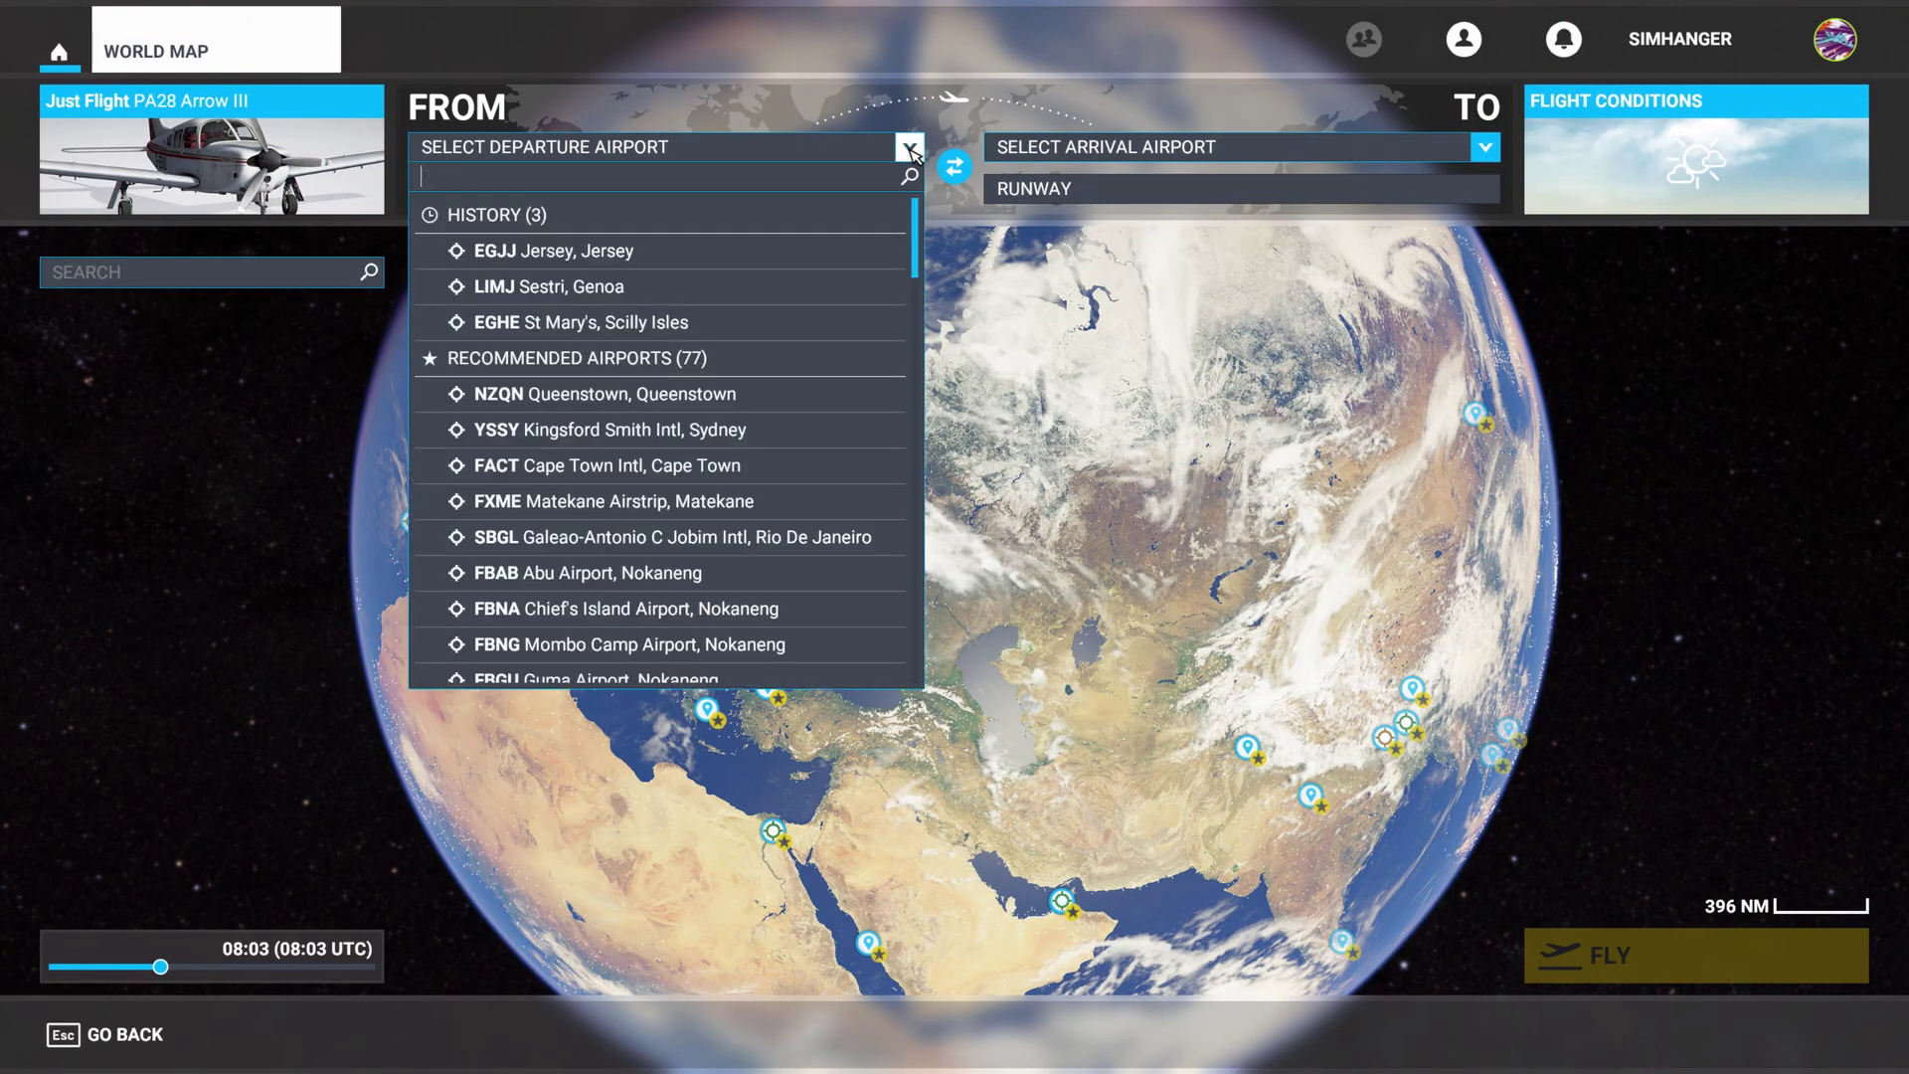
pyautogui.click(659, 257)
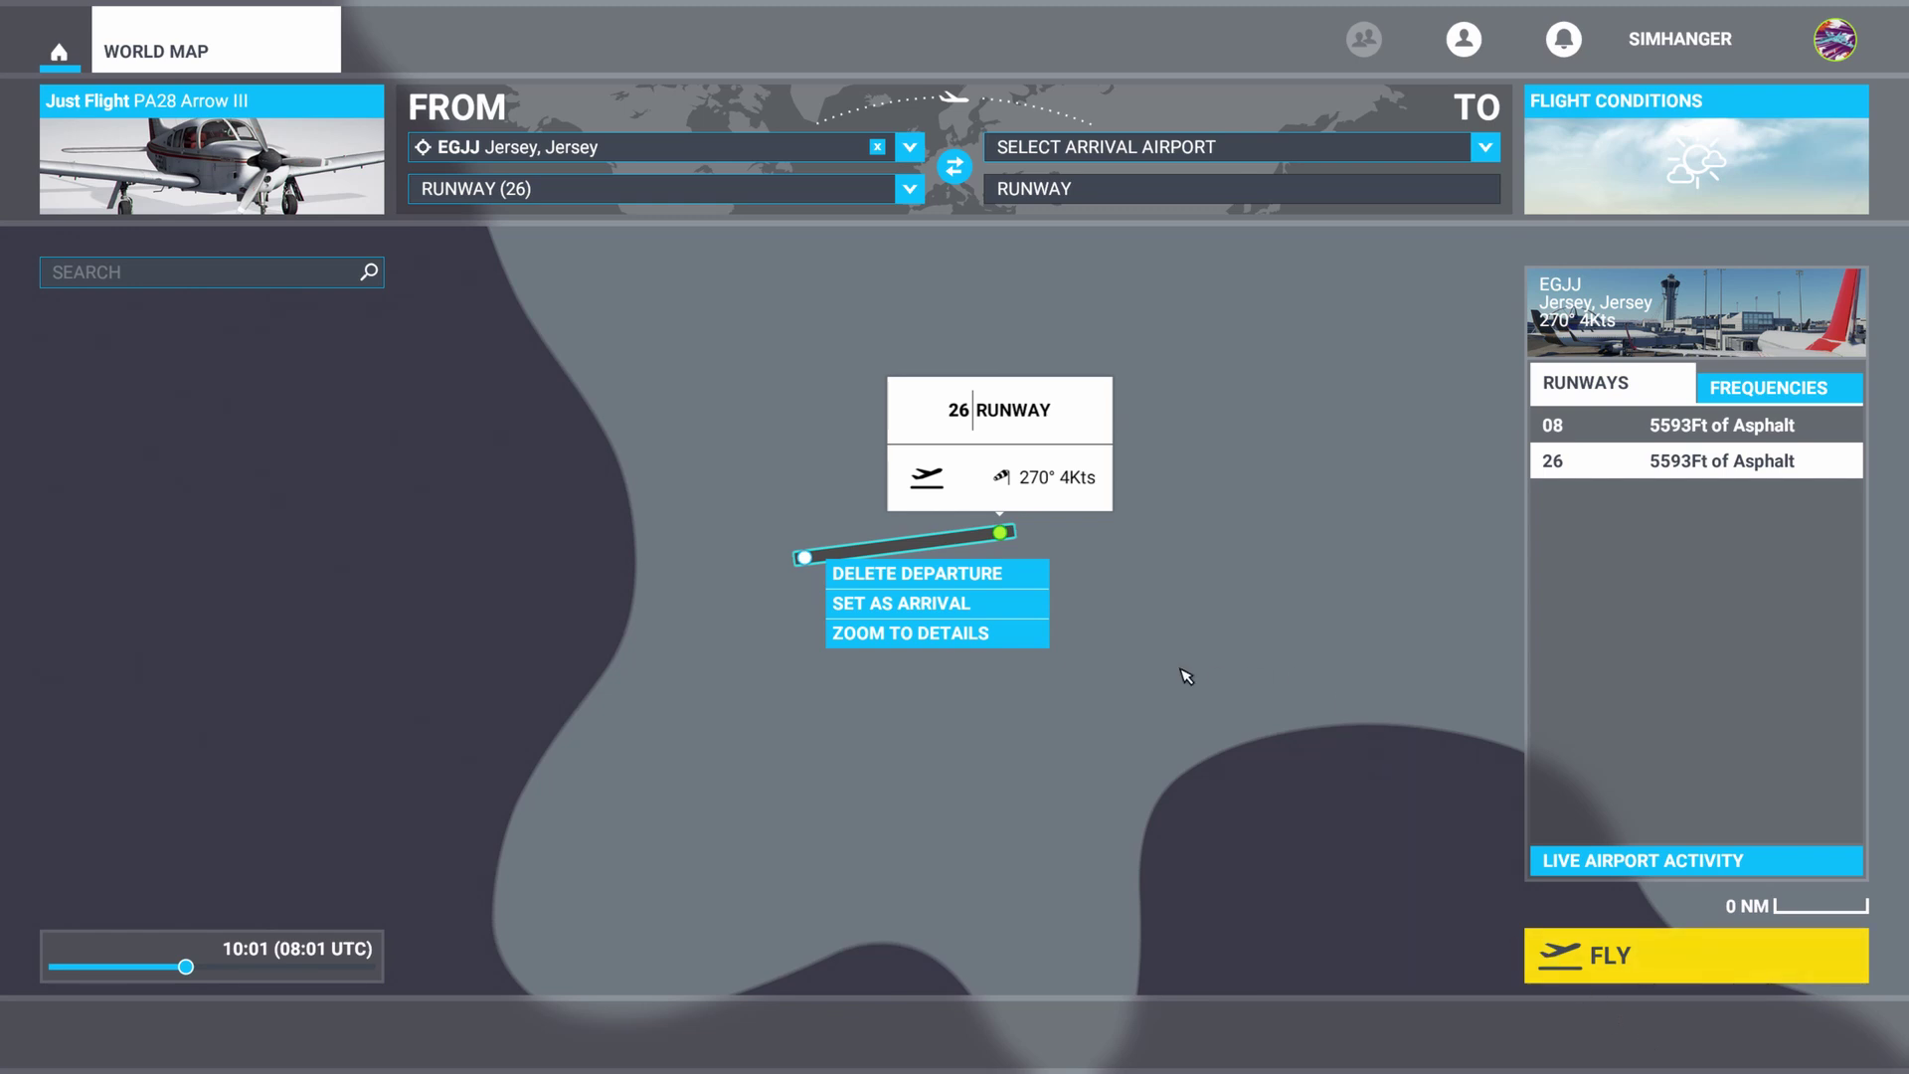
pyautogui.scroll(2, 1186, 676)
pyautogui.scroll(-5, 1186, 676)
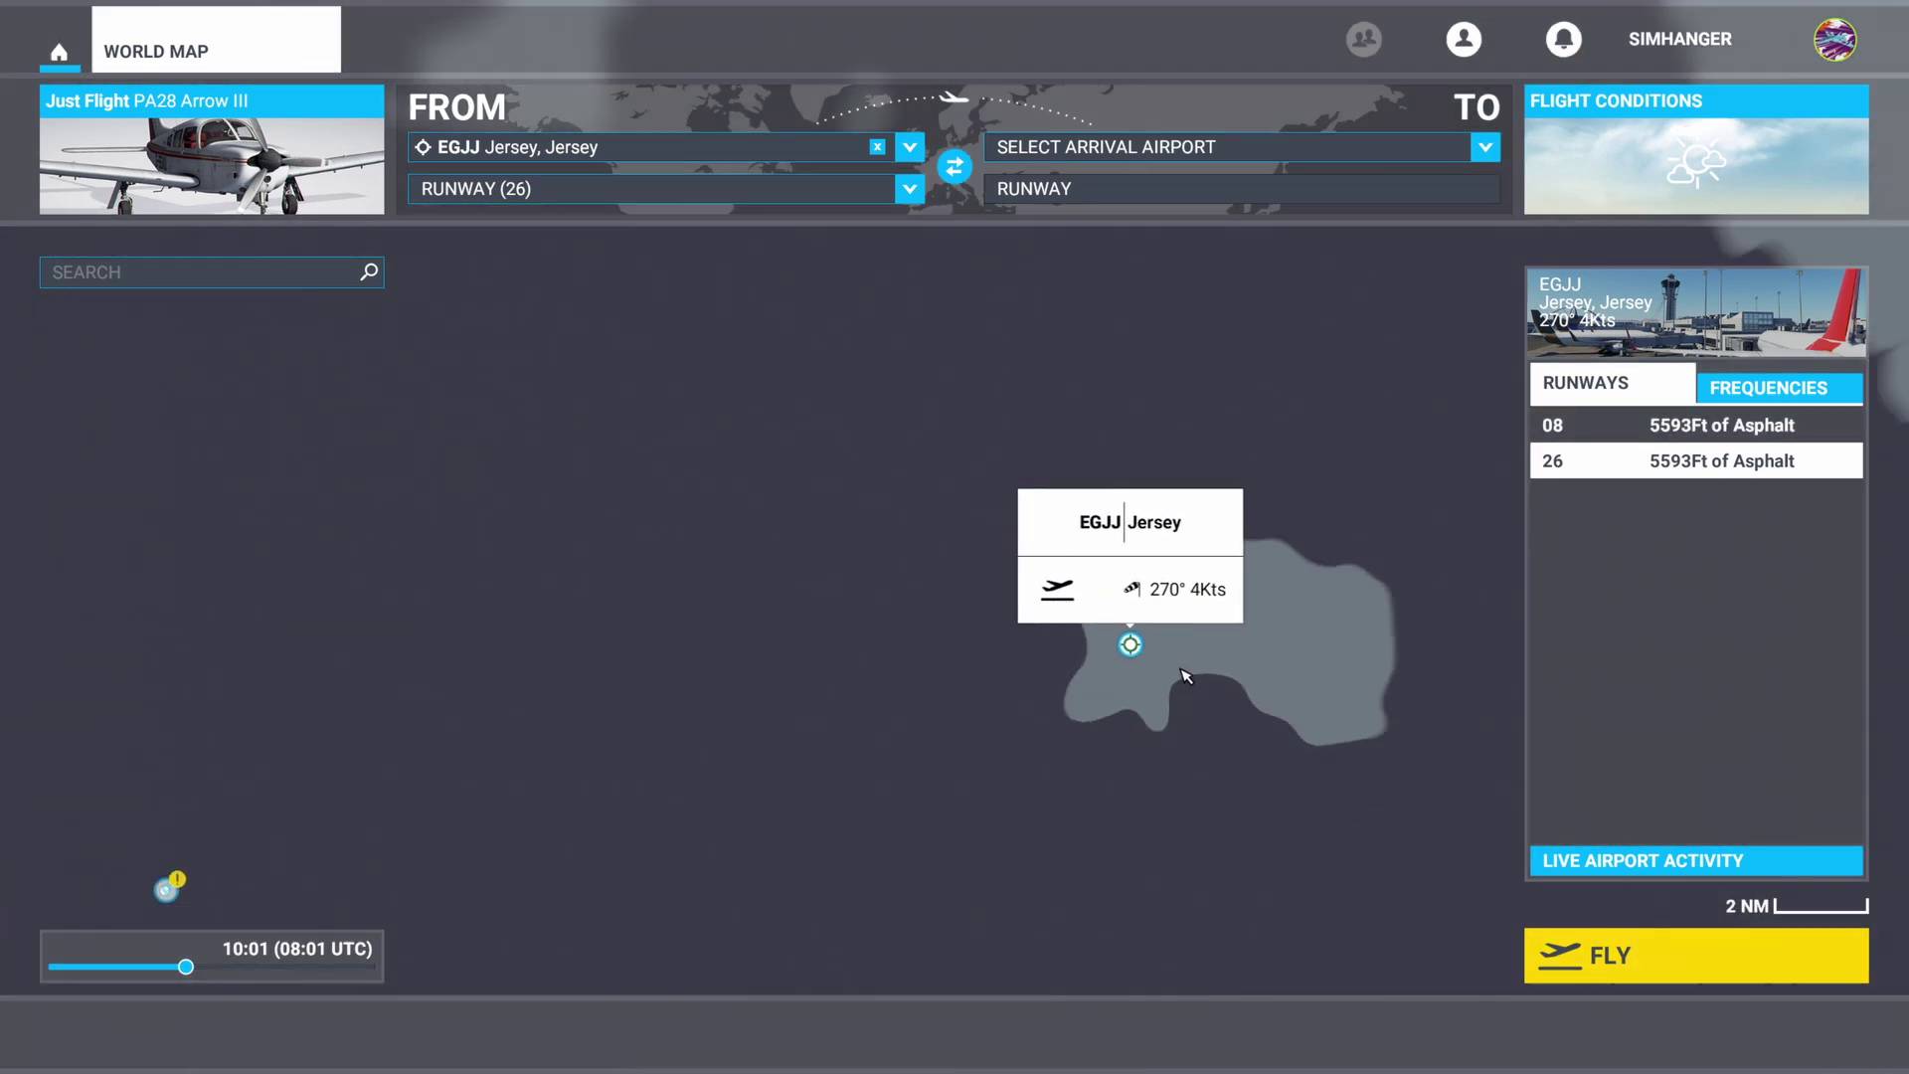
pyautogui.moveTo(1054, 774); pyautogui.dragTo(907, 841)
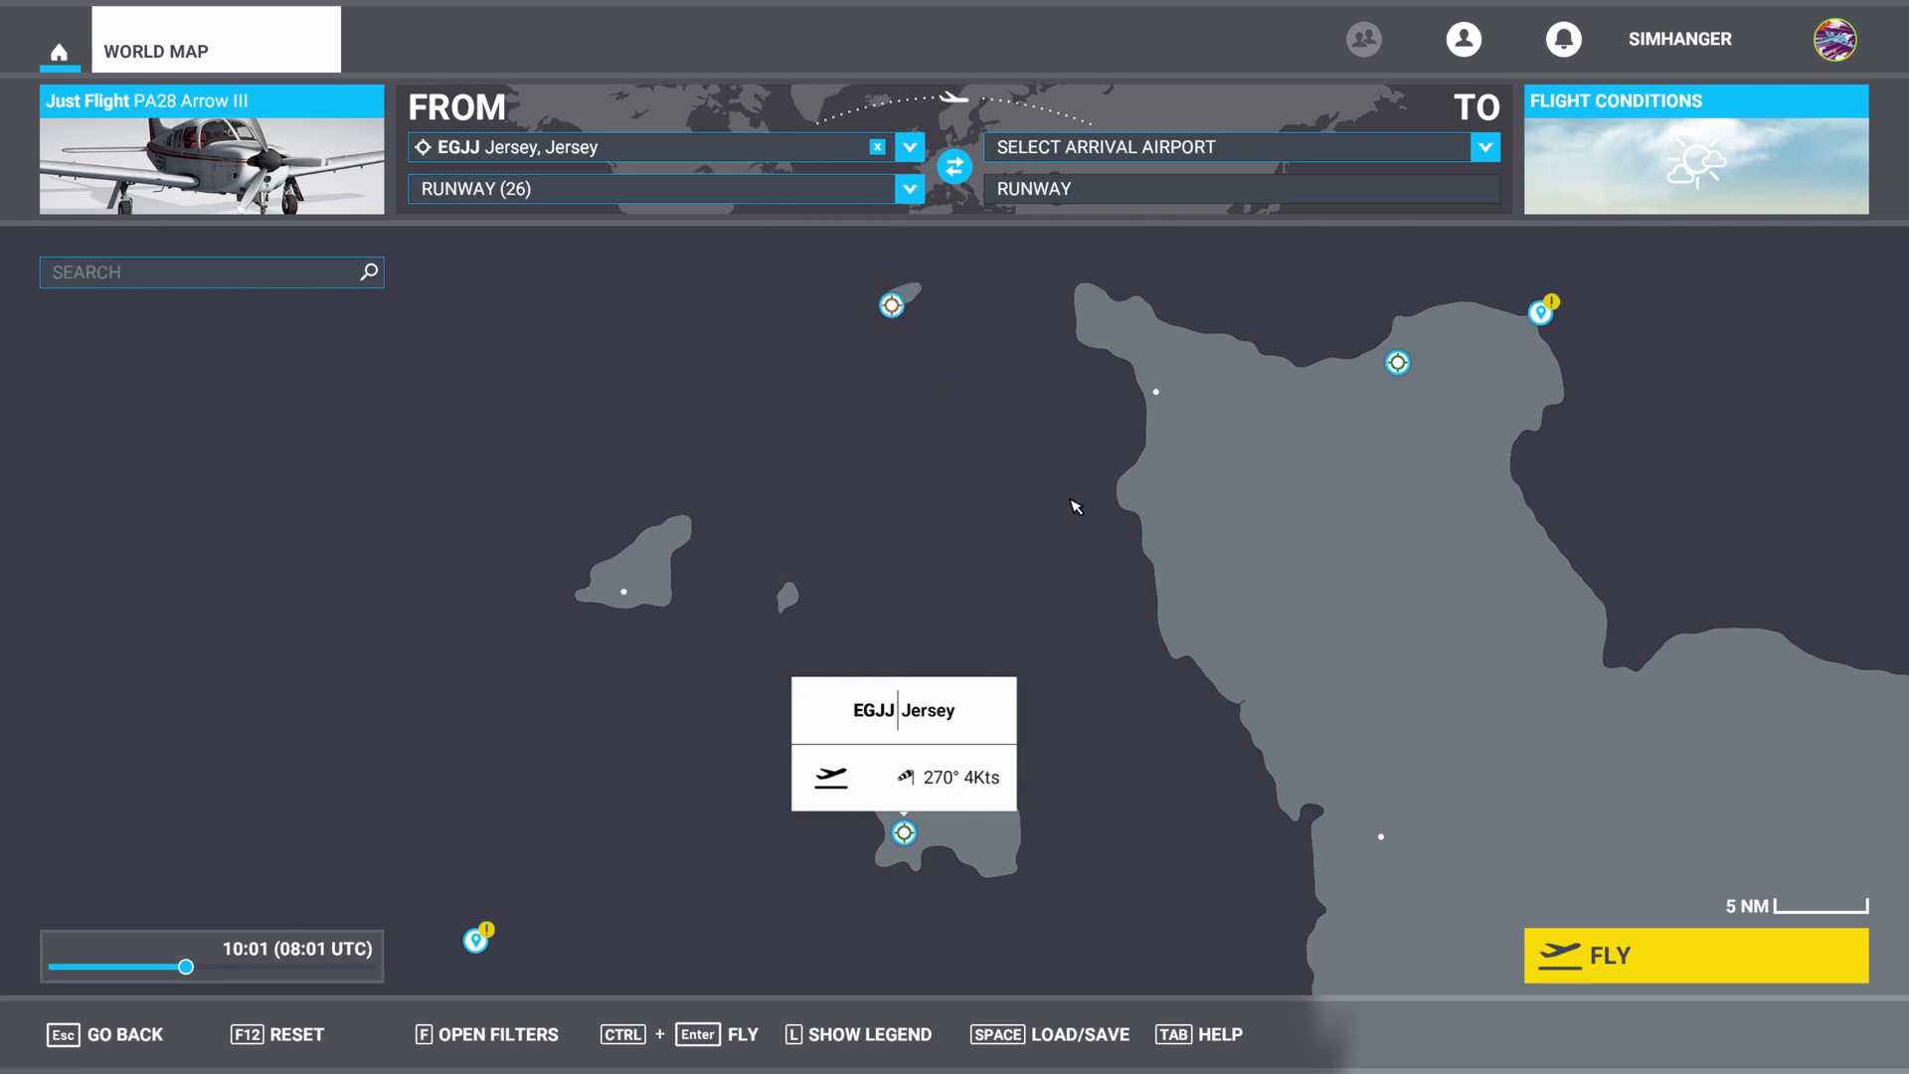
# - Turn NAVAIDS and FIX AND RNAV POSITION REPORT on in the world map filters
pyautogui.click(473, 1034)
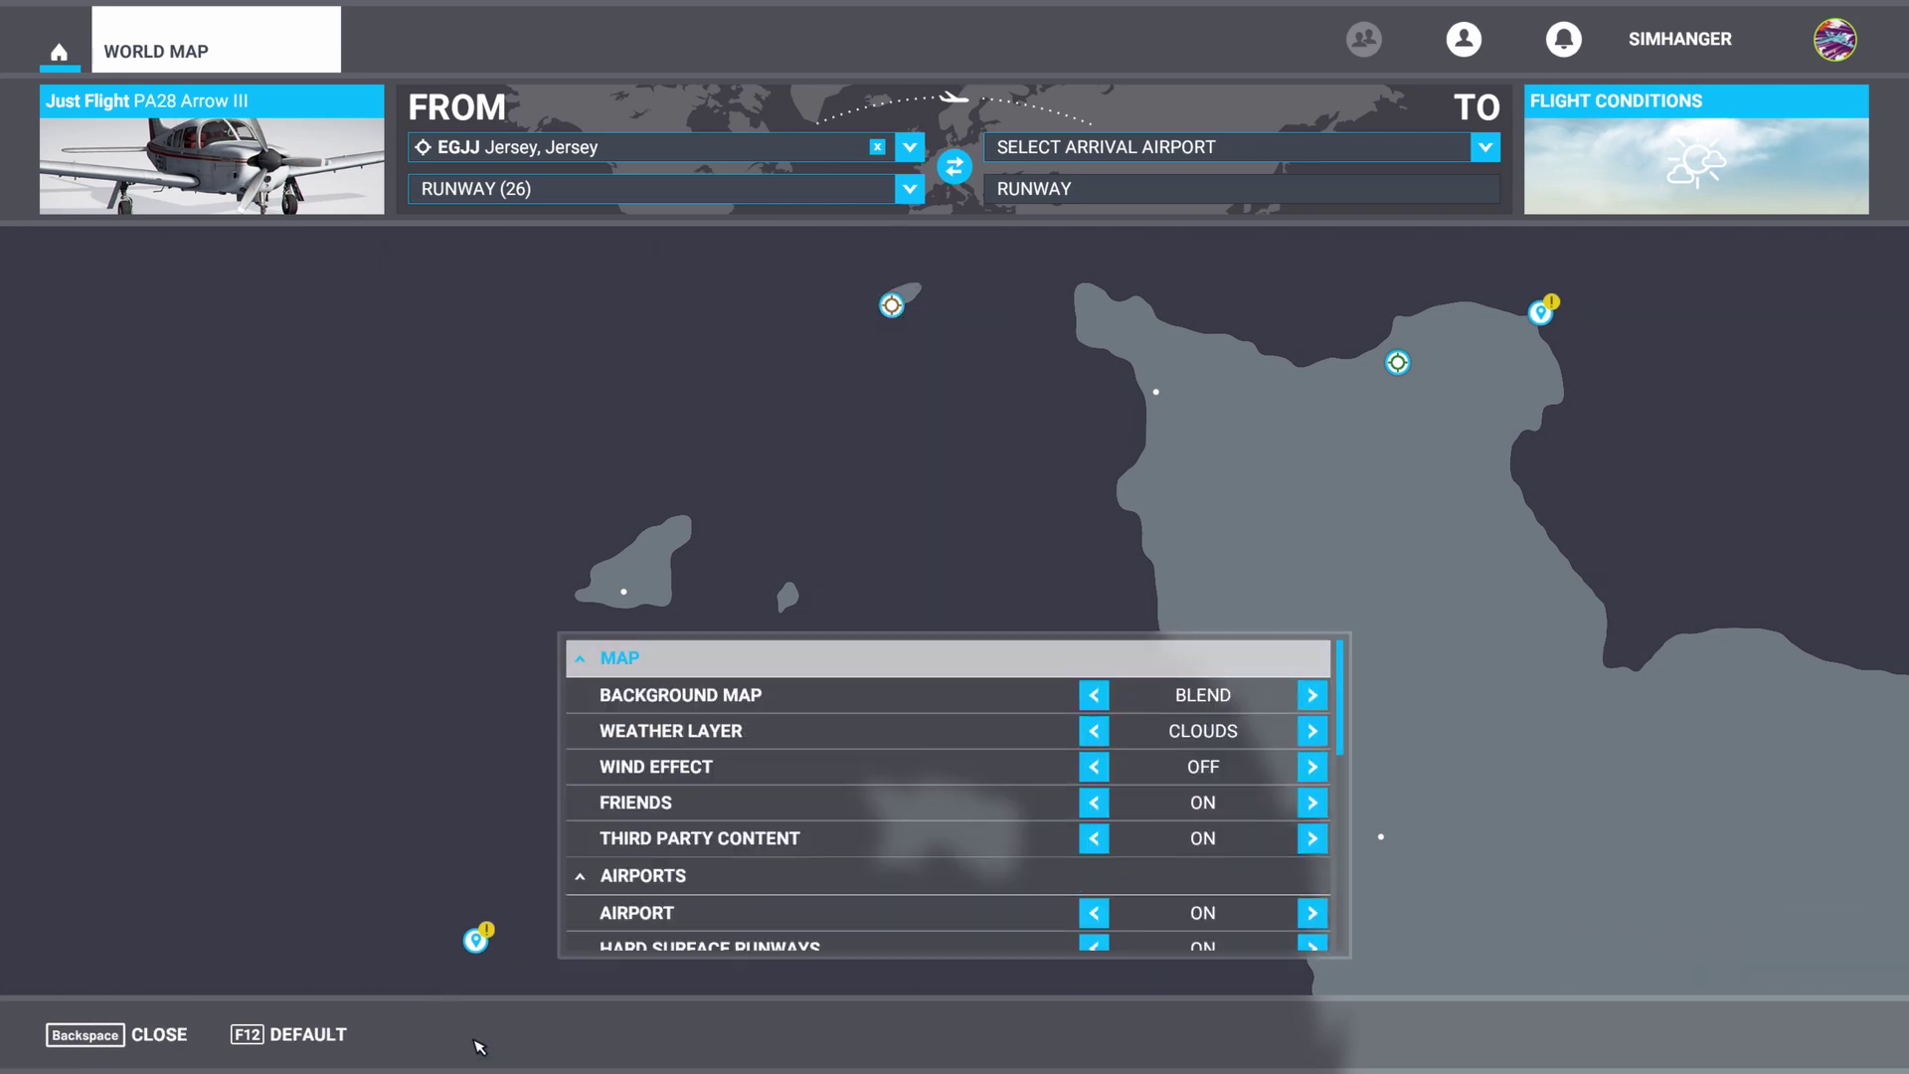
pyautogui.scroll(-5, 907, 838)
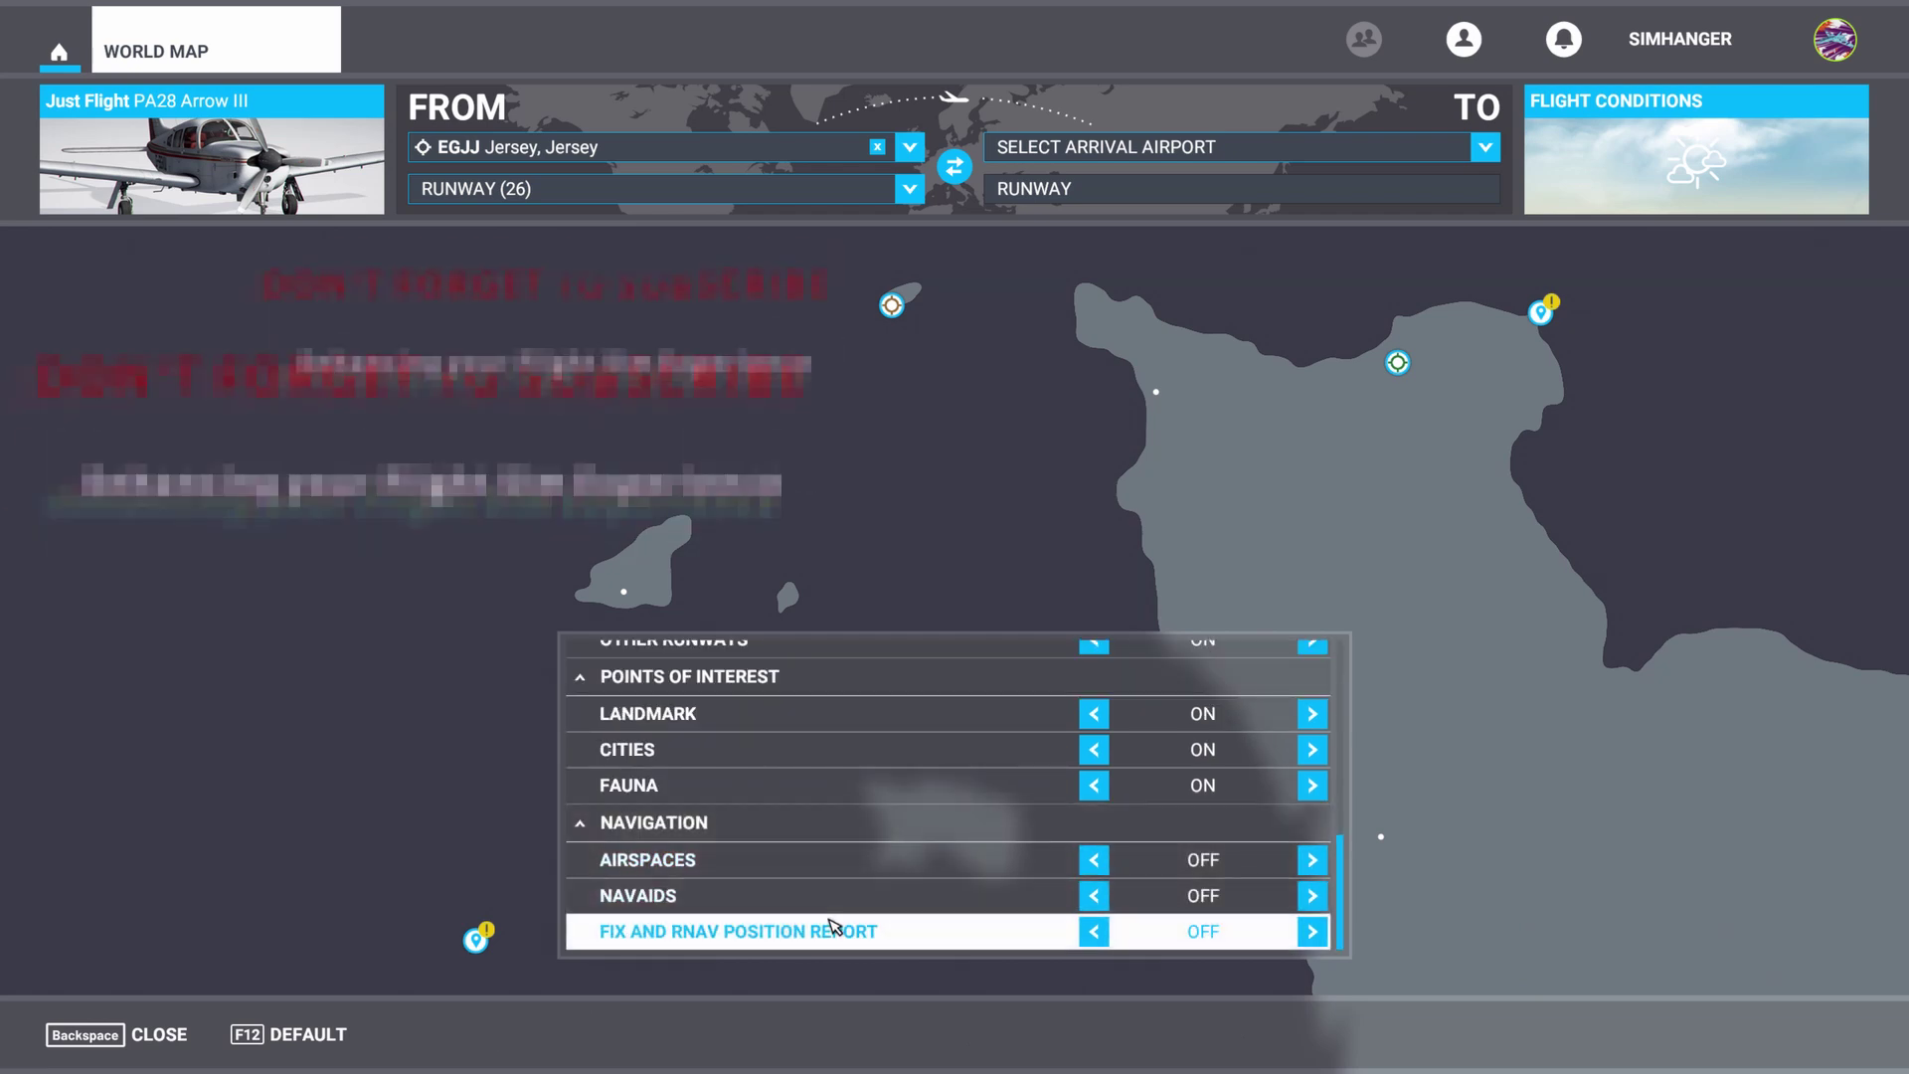
pyautogui.click(1095, 897)
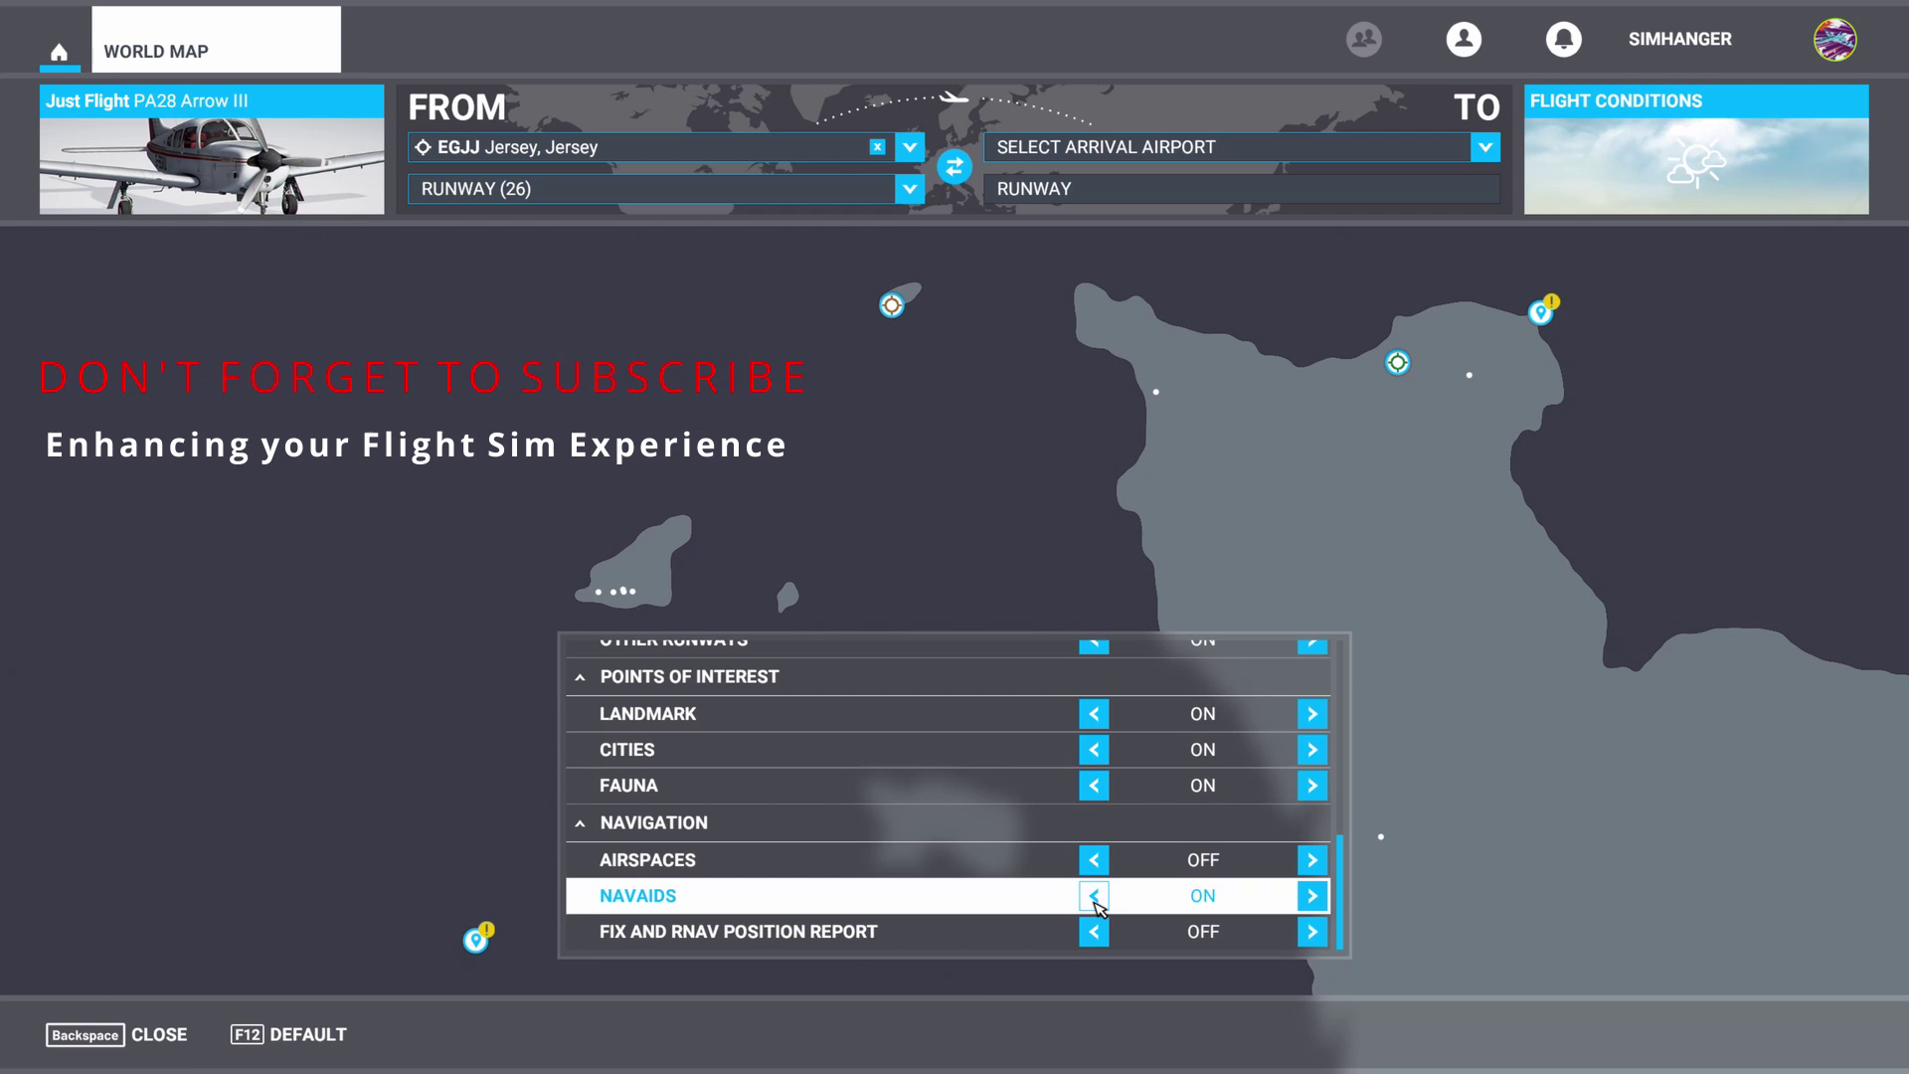
pyautogui.click(1095, 932)
pyautogui.click(1095, 931)
pyautogui.click(1094, 932)
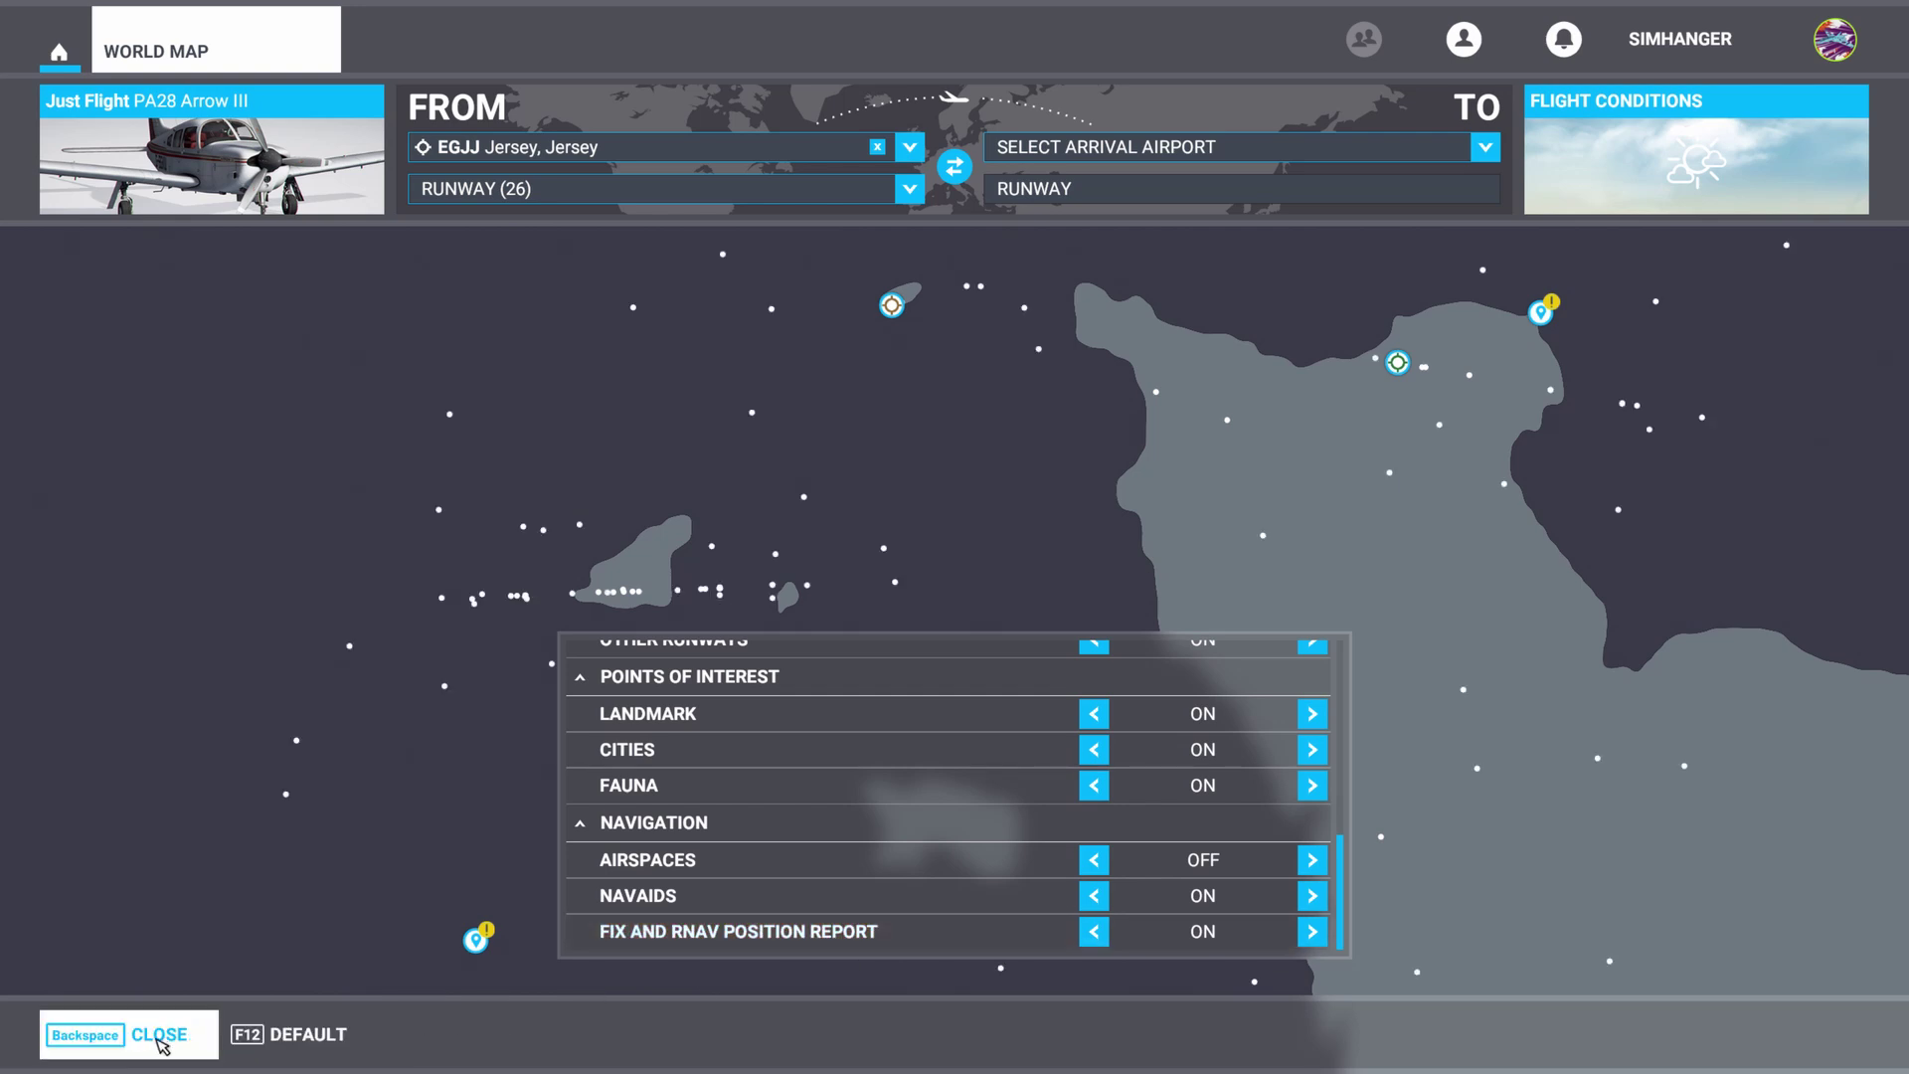
pyautogui.click(157, 1042)
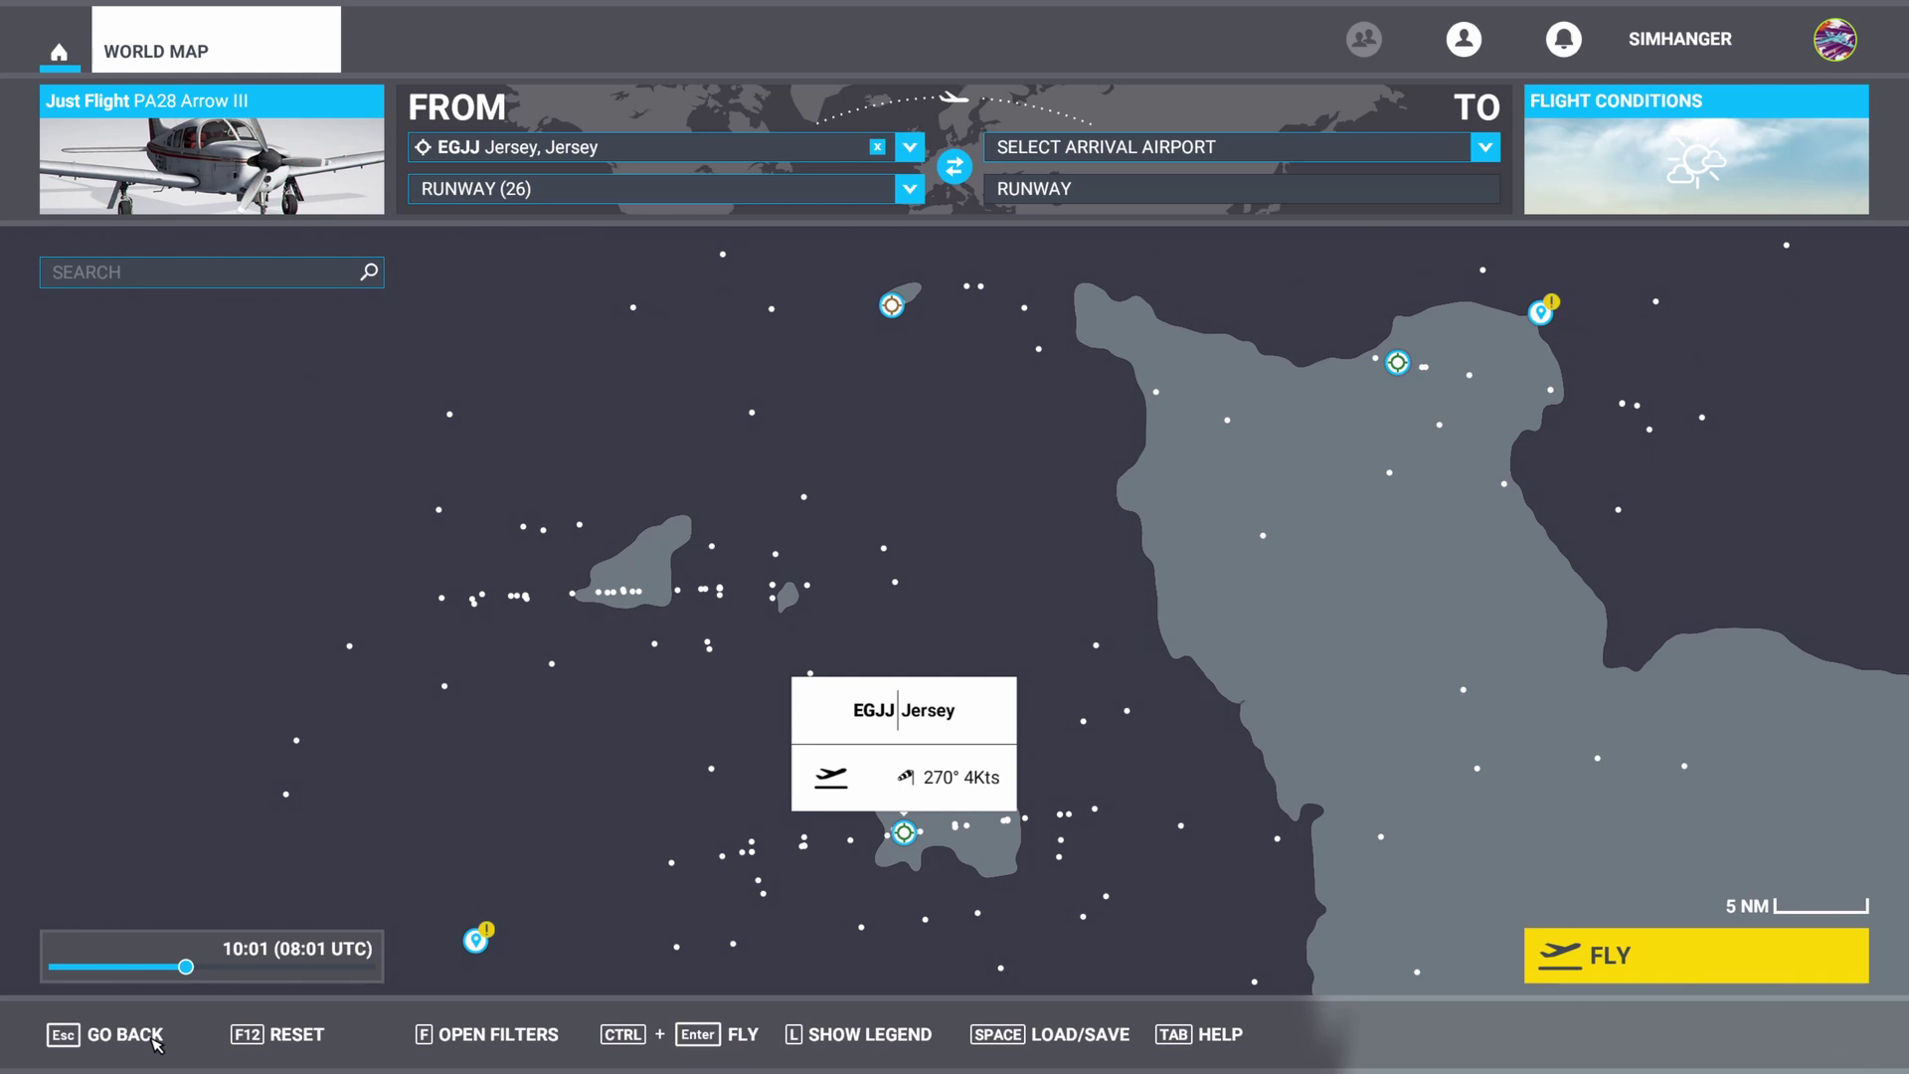
# - Choose EGJA Alderney as the TO airport, then zoom in on the Jersey runway
pyautogui.click(1487, 148)
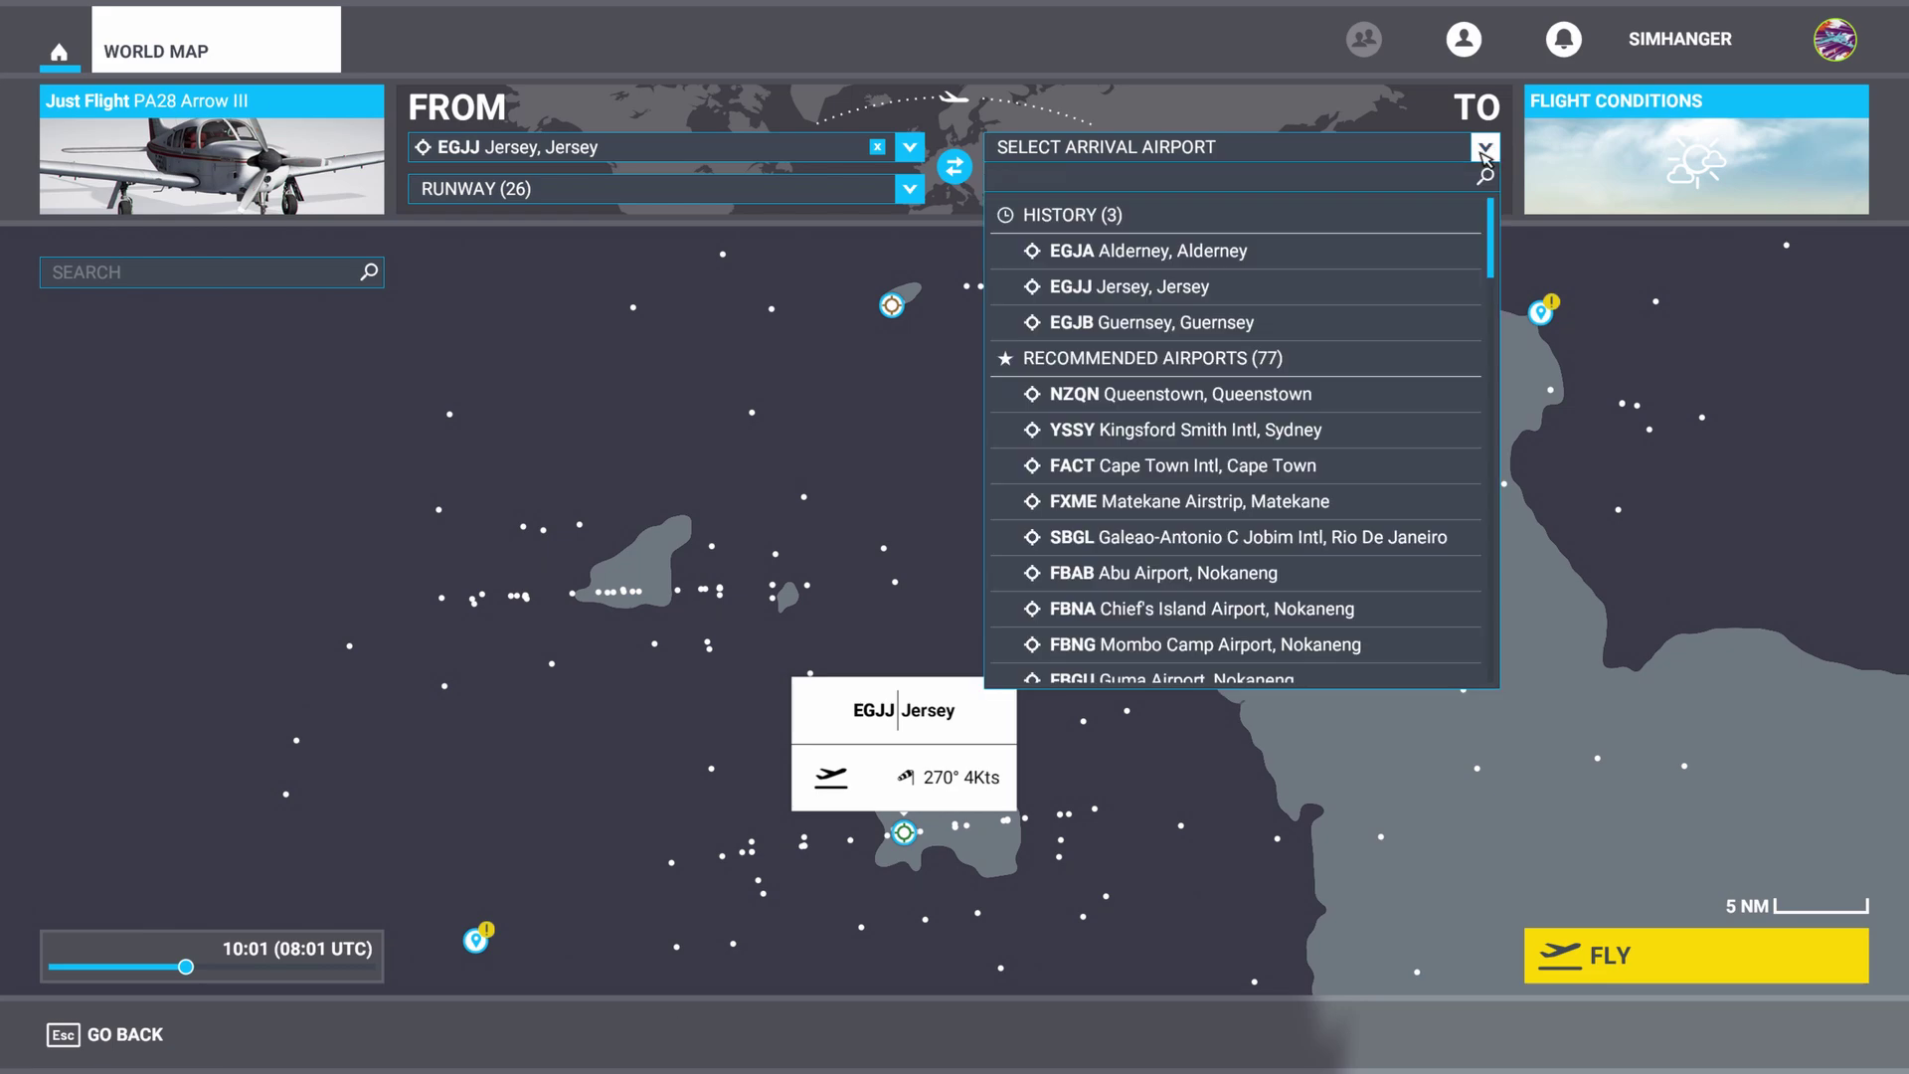
pyautogui.click(1350, 257)
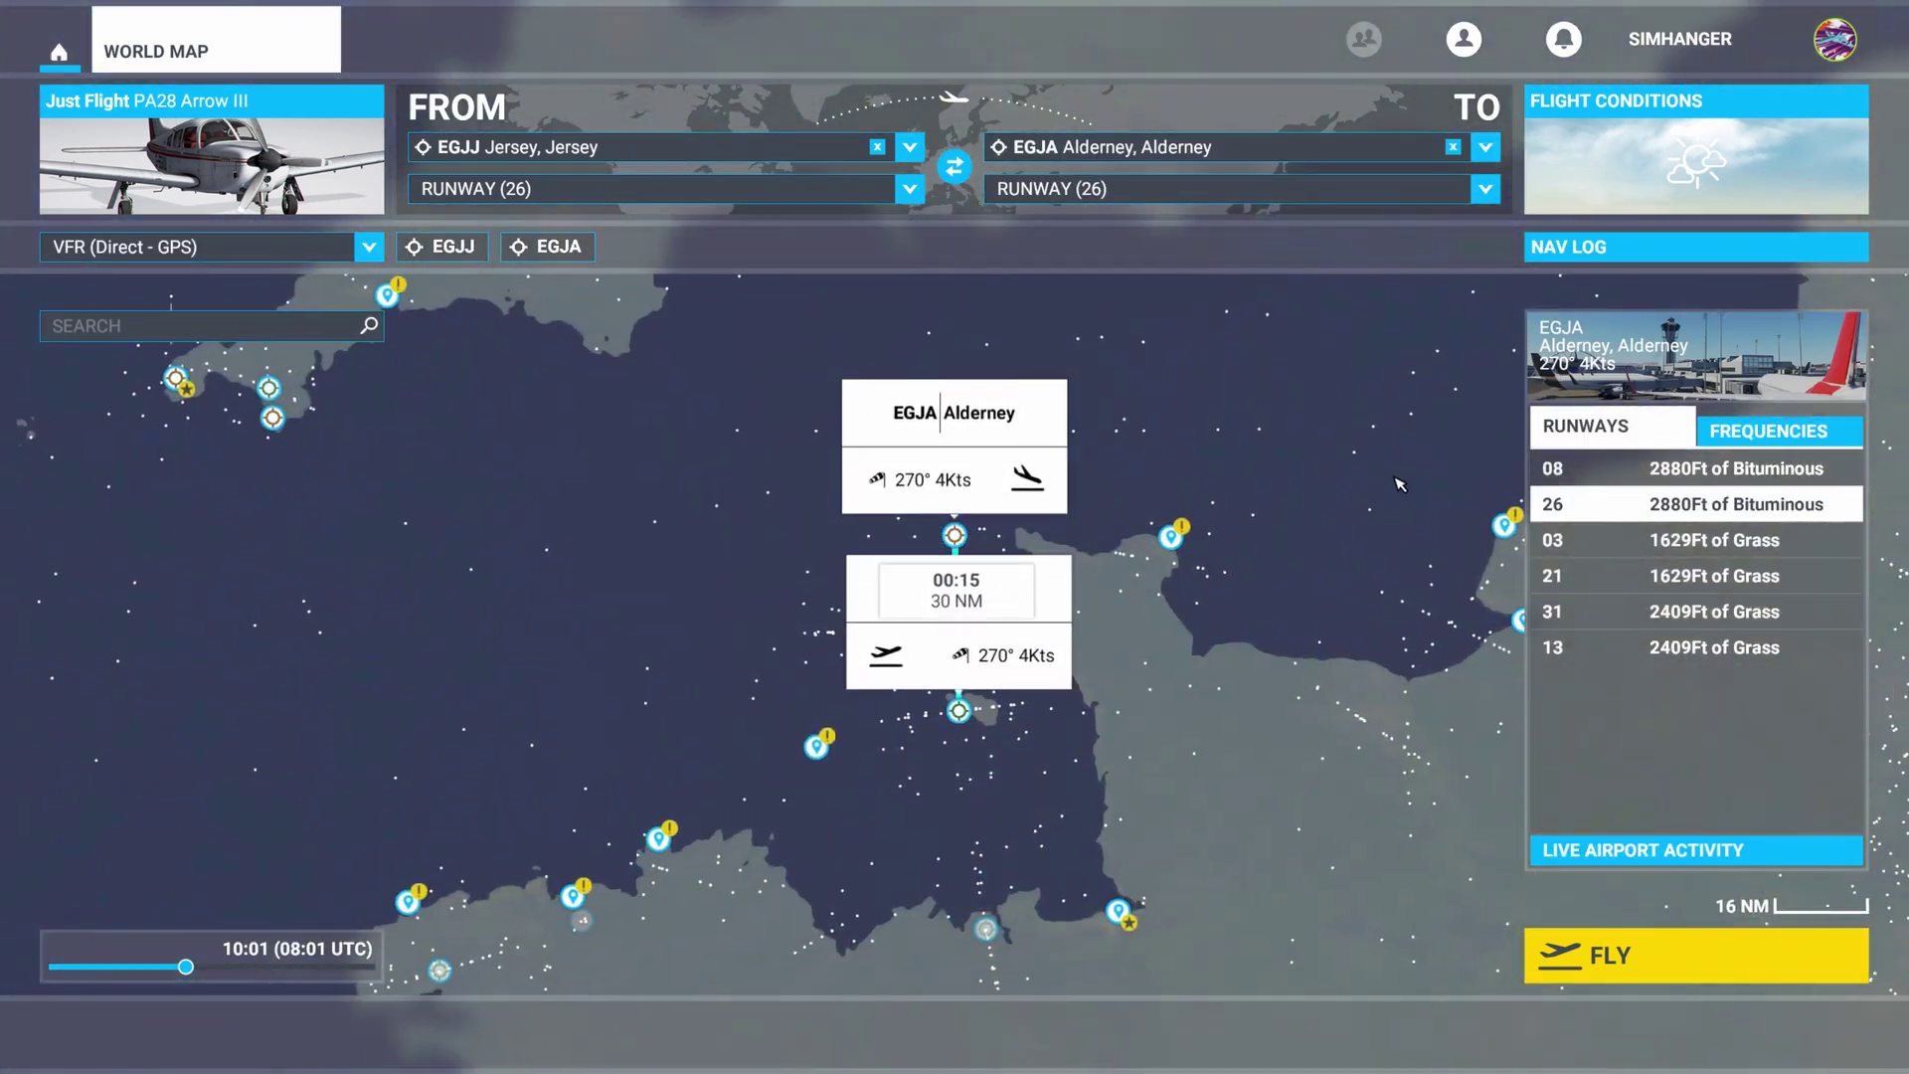
pyautogui.scroll(3, 1059, 785)
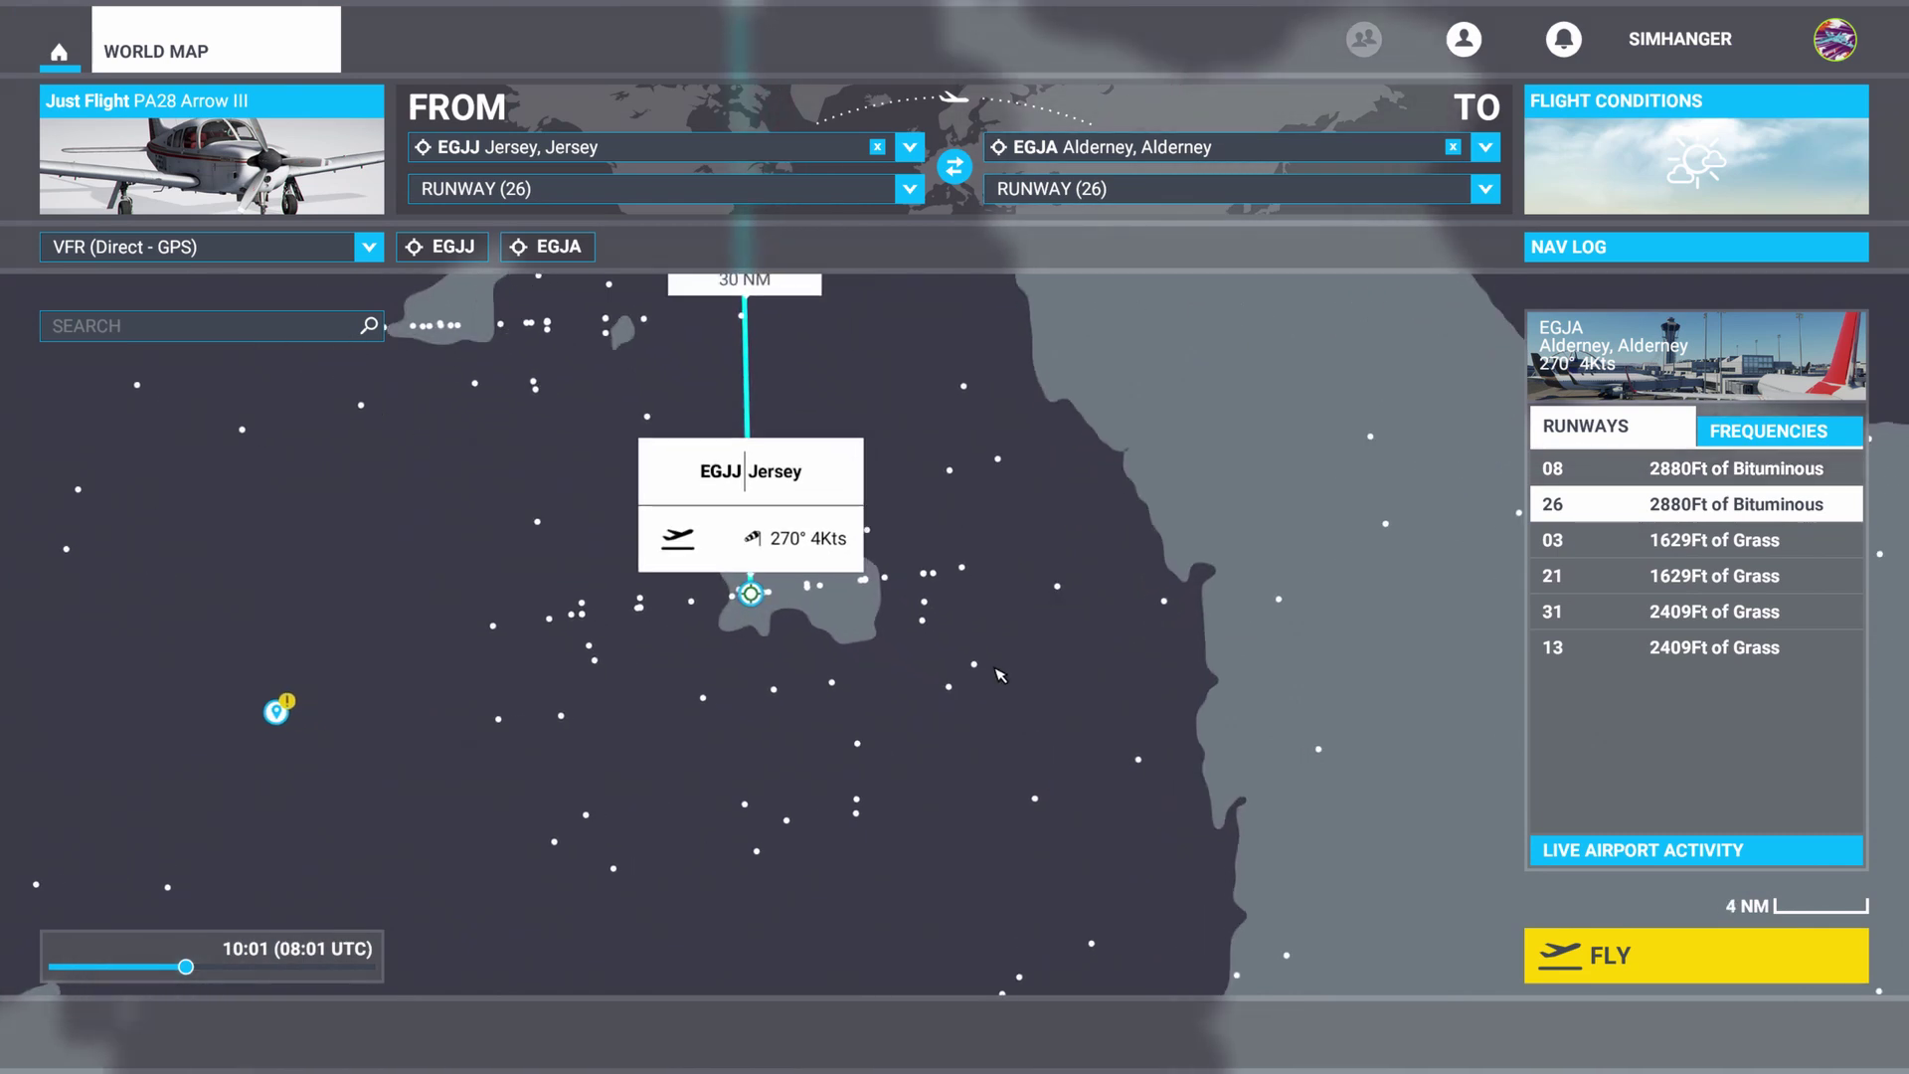
pyautogui.moveTo(1000, 664); pyautogui.dragTo(1202, 820)
pyautogui.scroll(-1, 1202, 820)
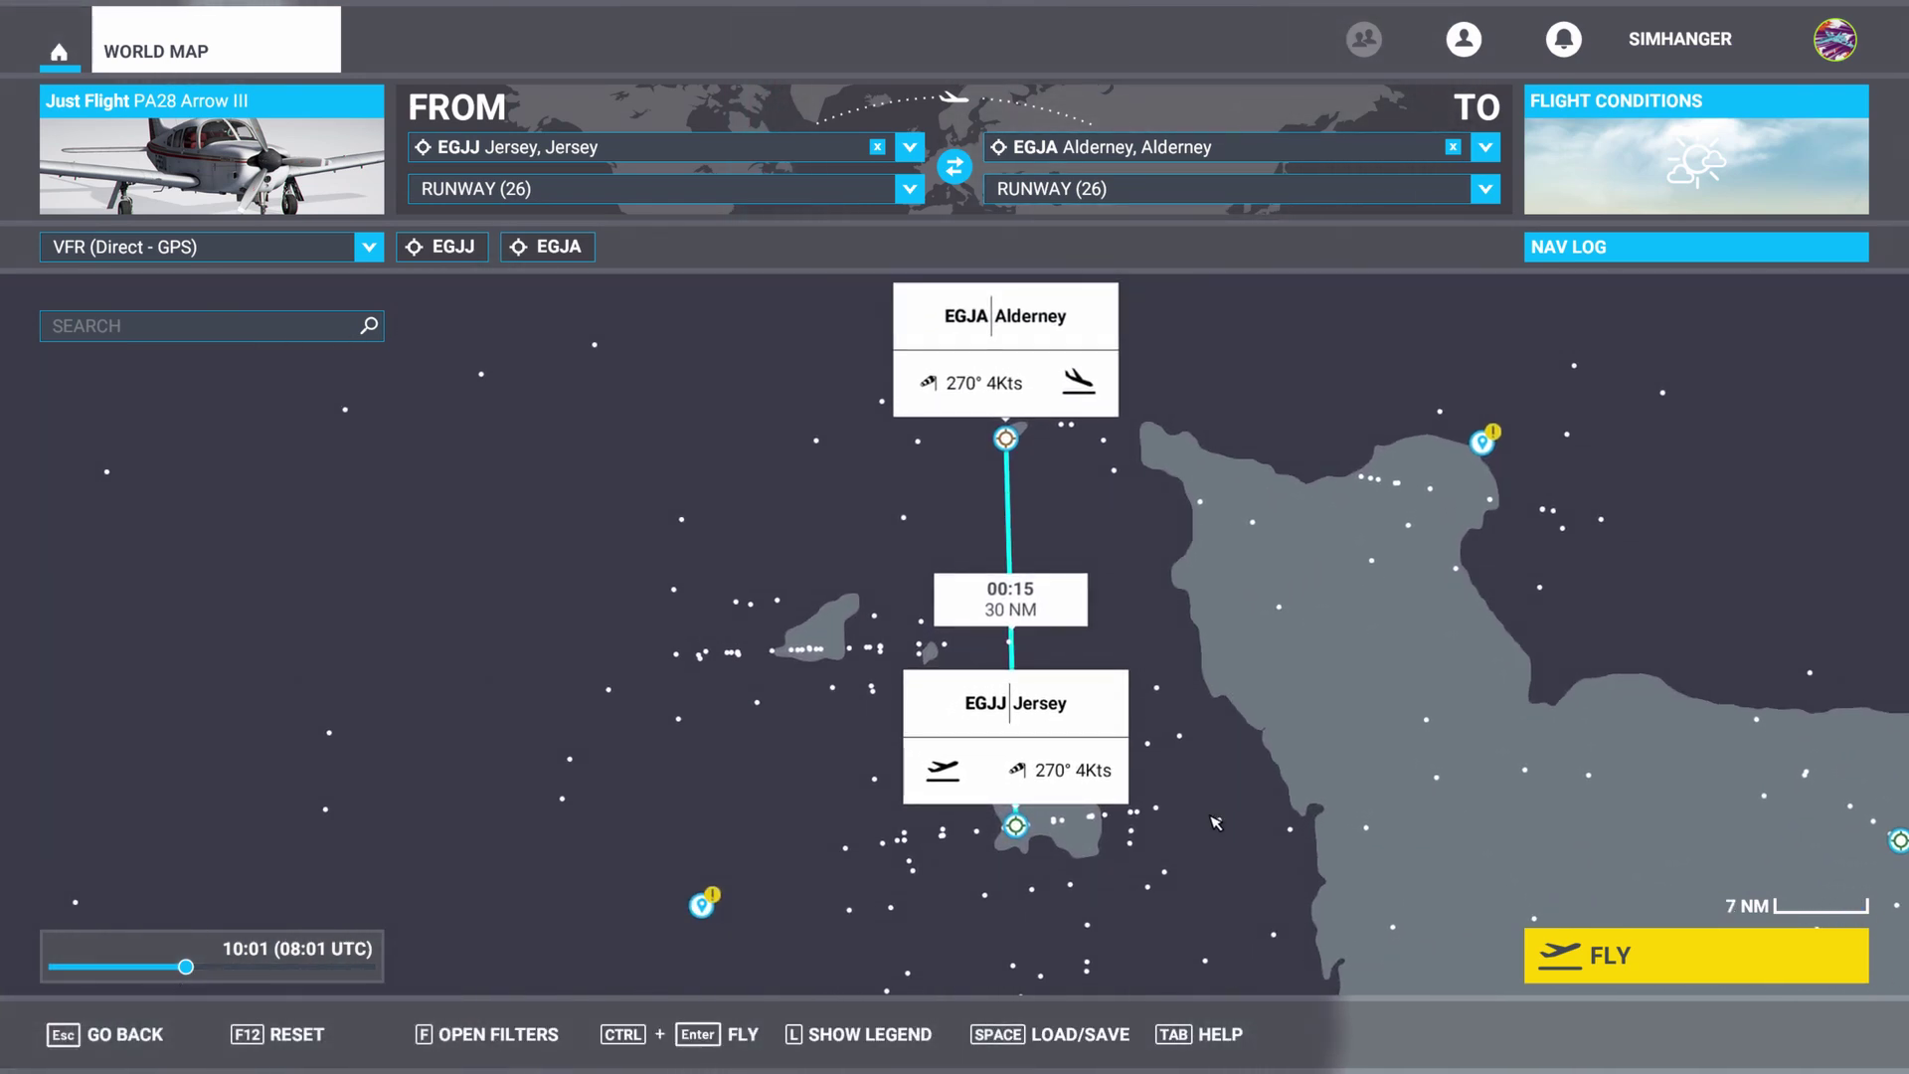
pyautogui.scroll(1, 1199, 823)
pyautogui.scroll(3, 1063, 823)
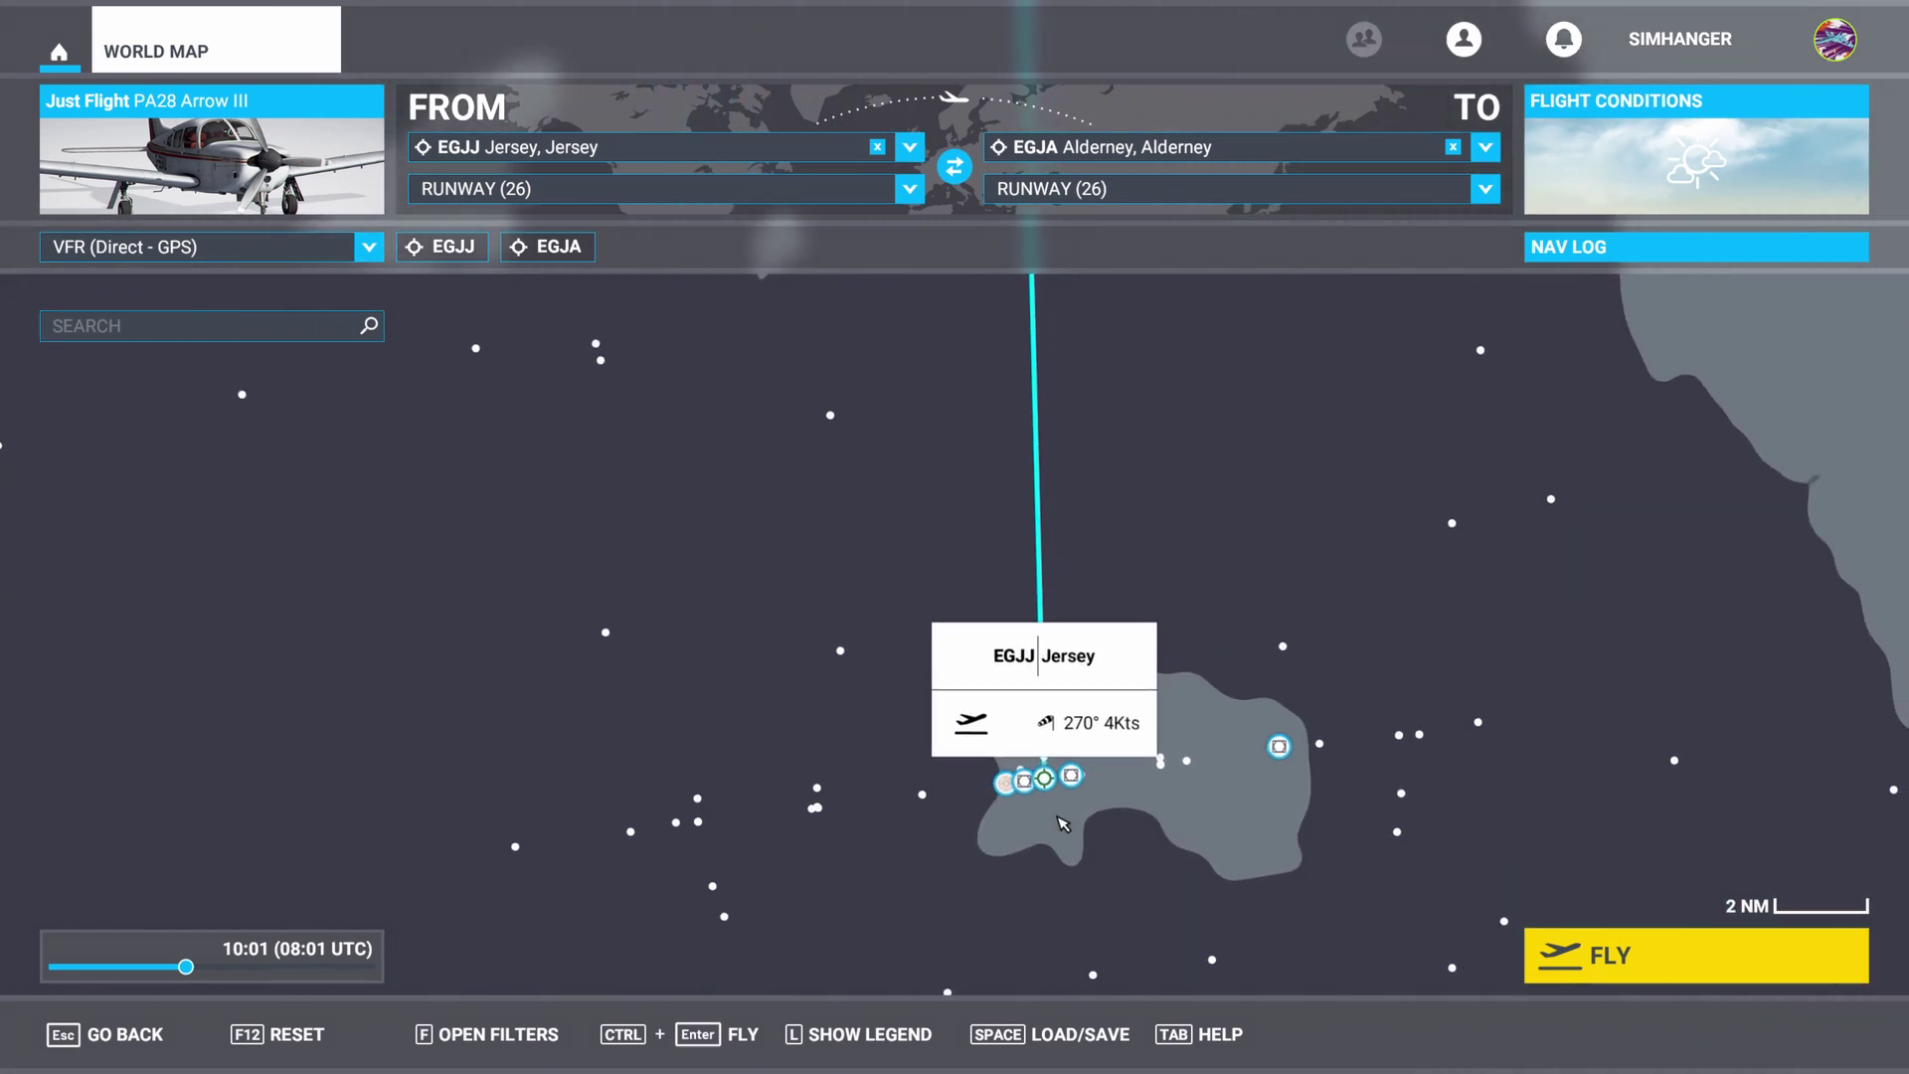
pyautogui.scroll(1, 1063, 823)
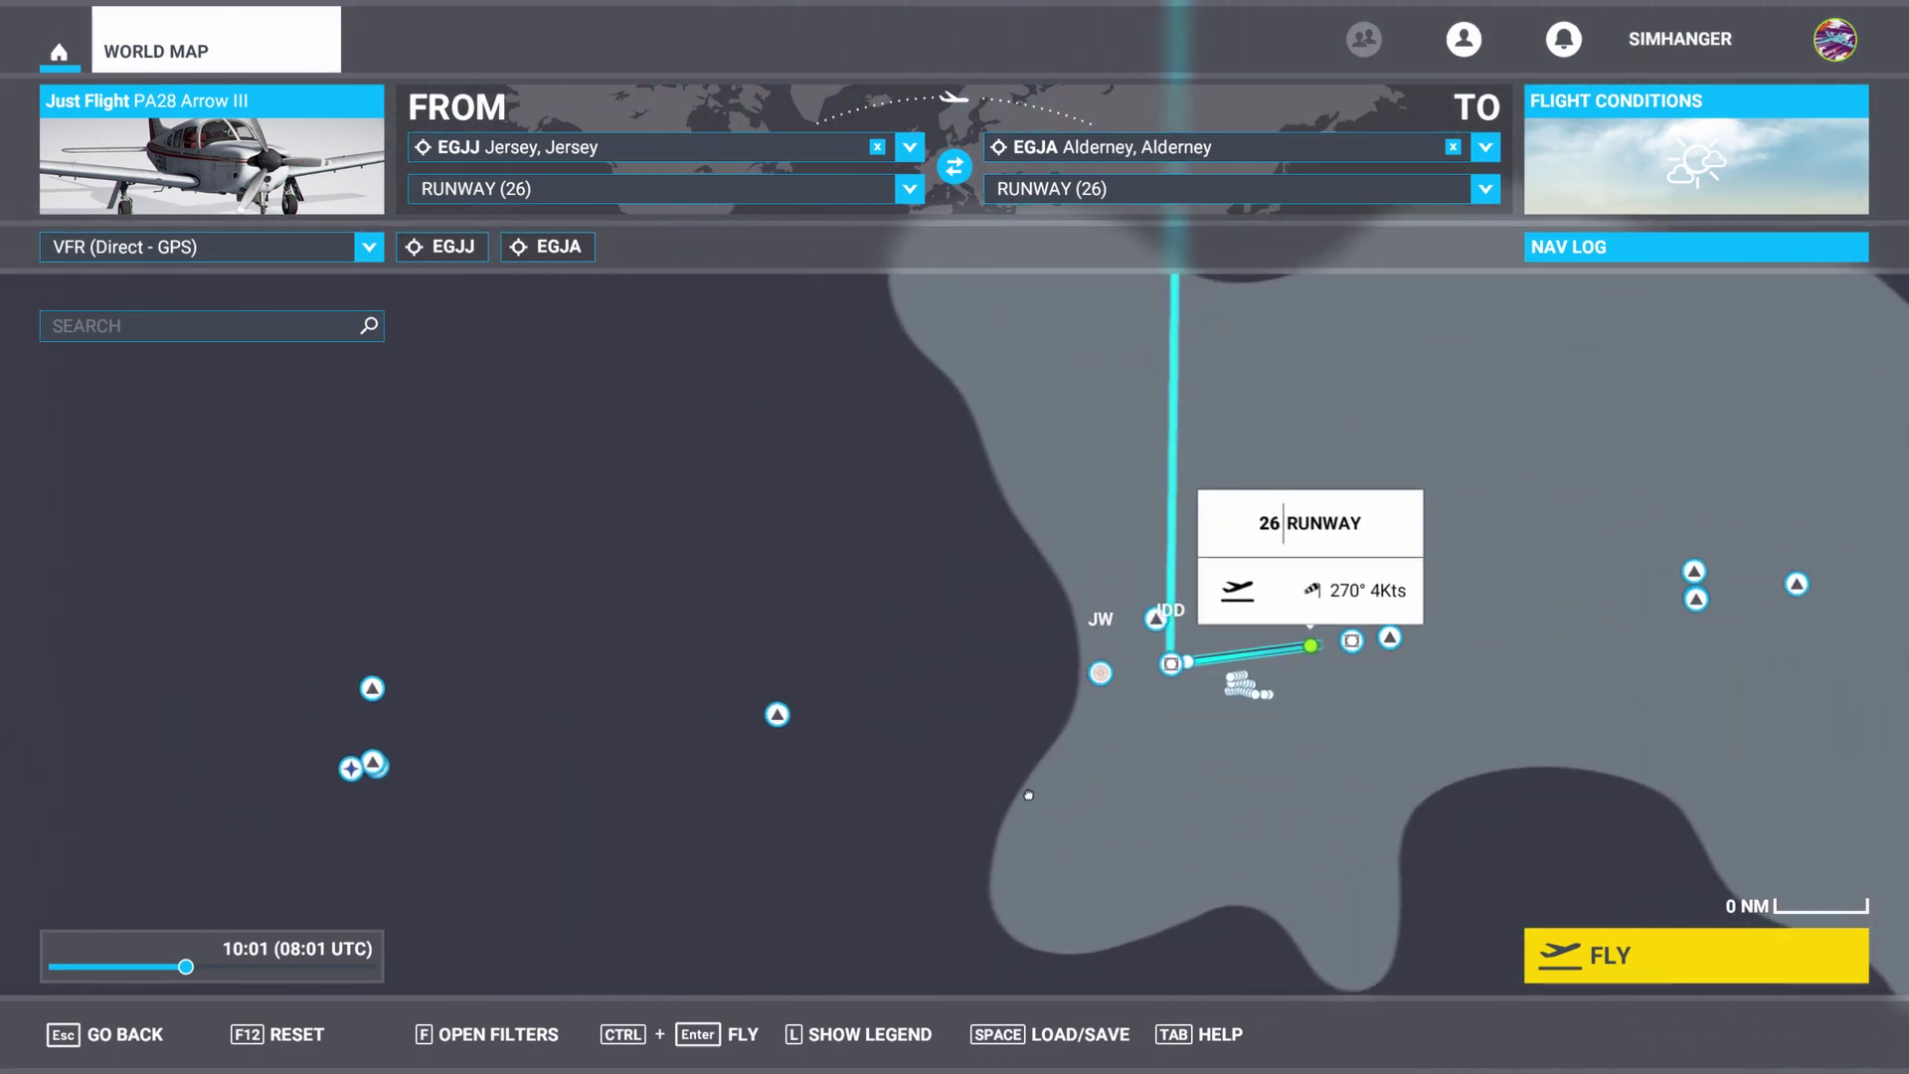
pyautogui.scroll(1, 1064, 845)
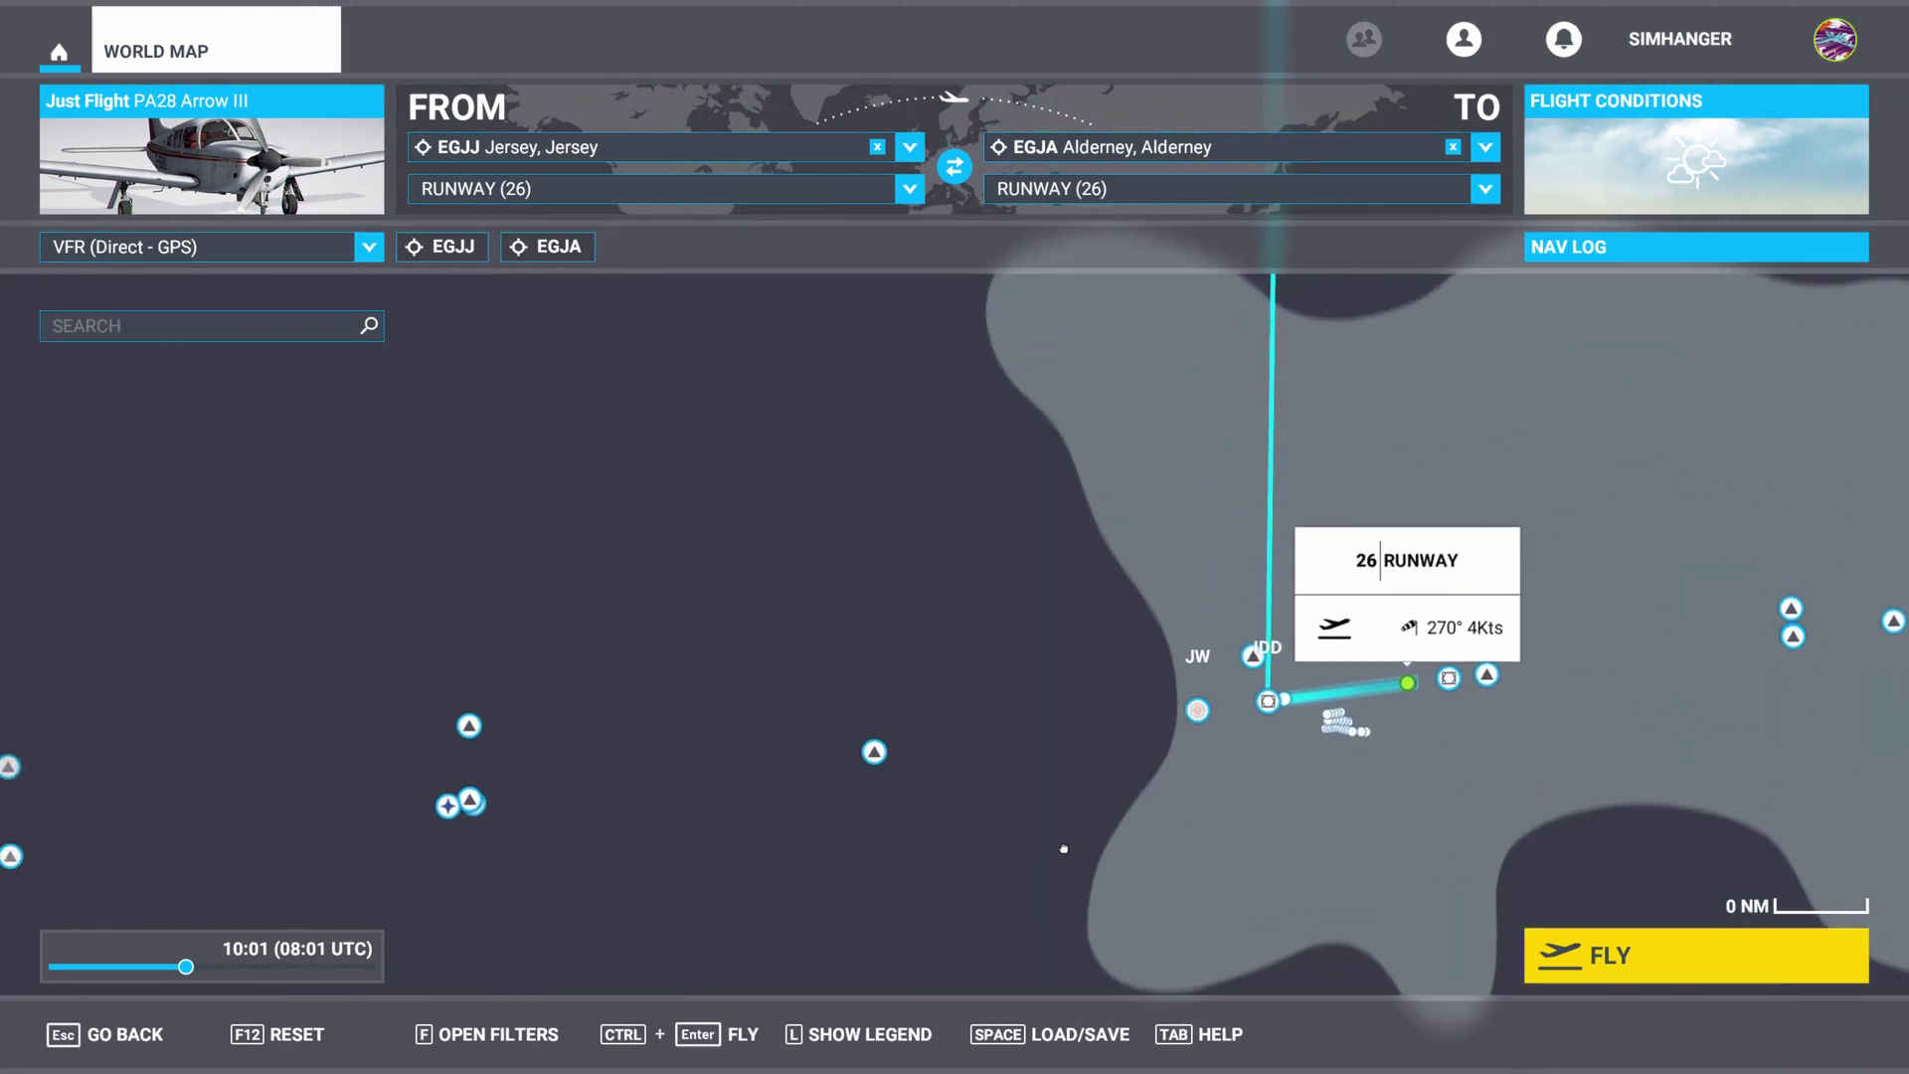
# - Add waypoints JJM03, GUR and BRILL to the route, making it 47 NM
pyautogui.click(881, 768)
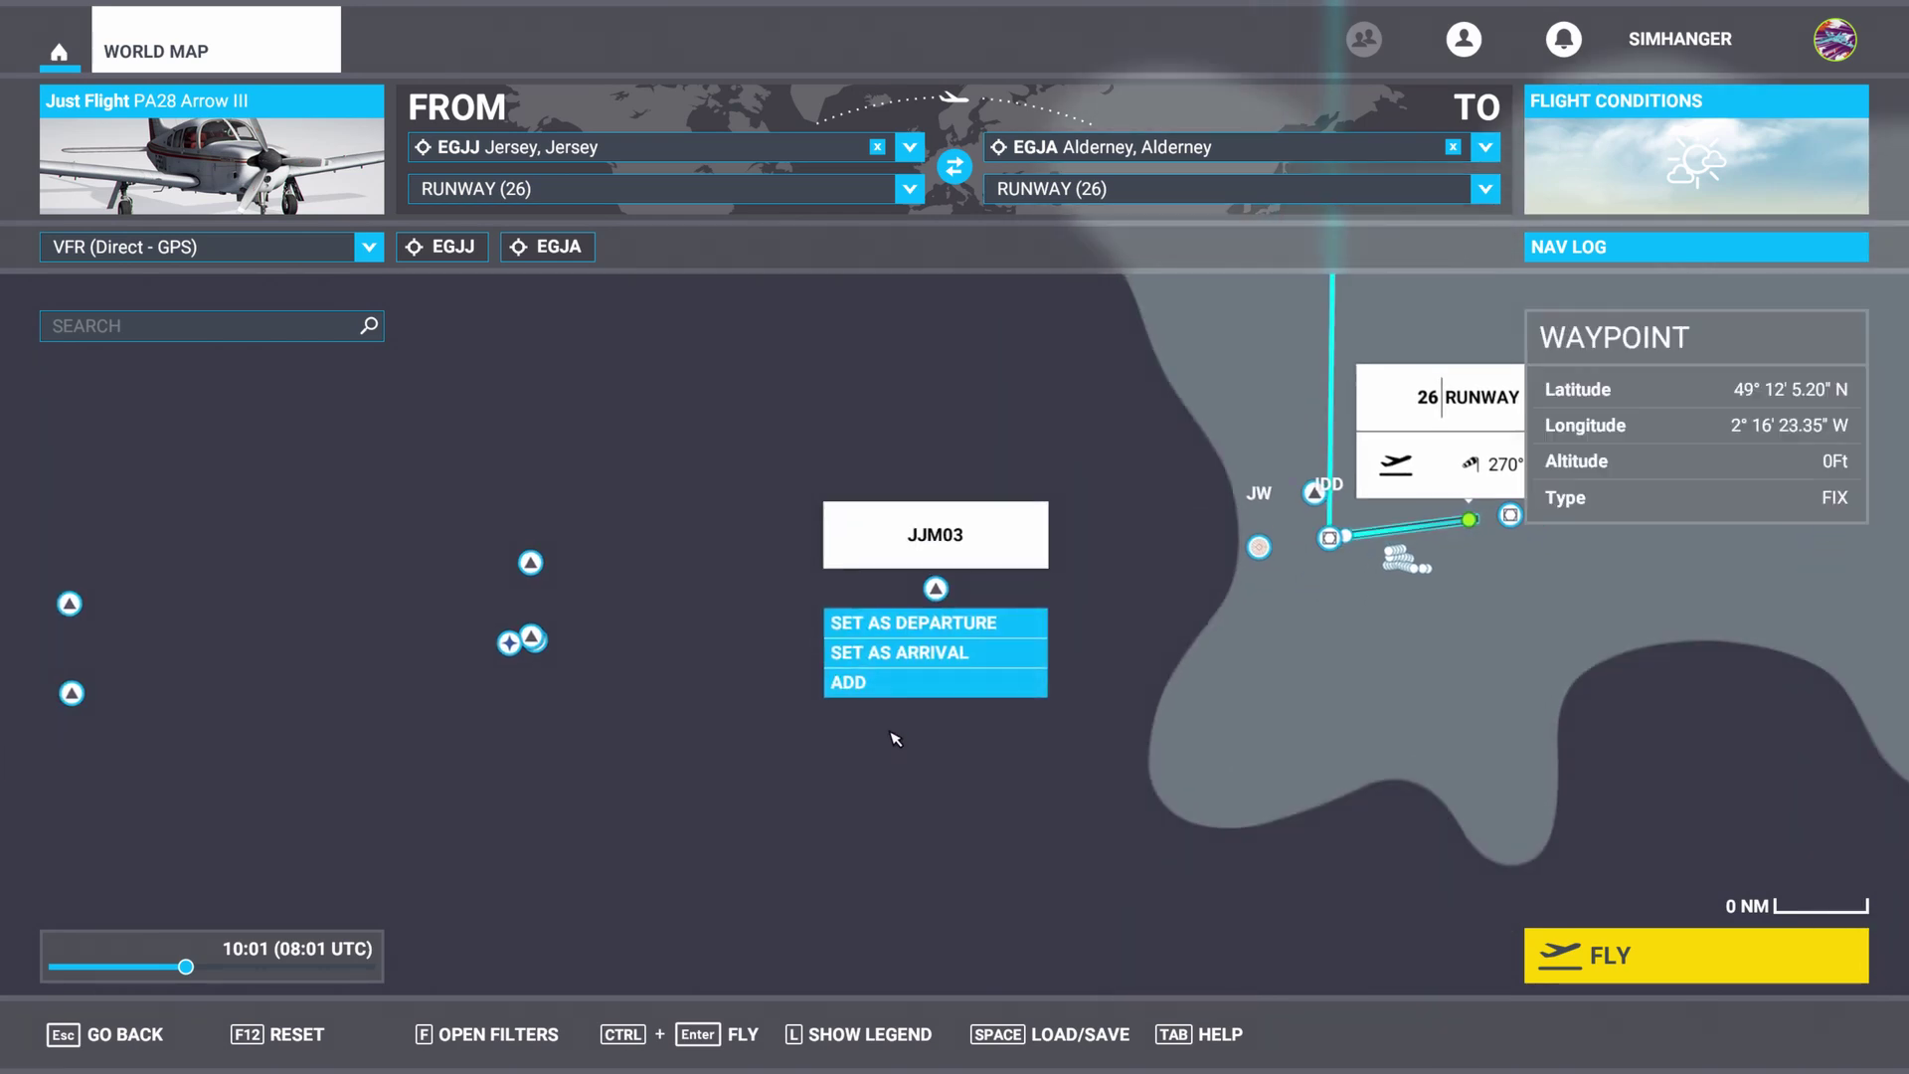
pyautogui.click(893, 696)
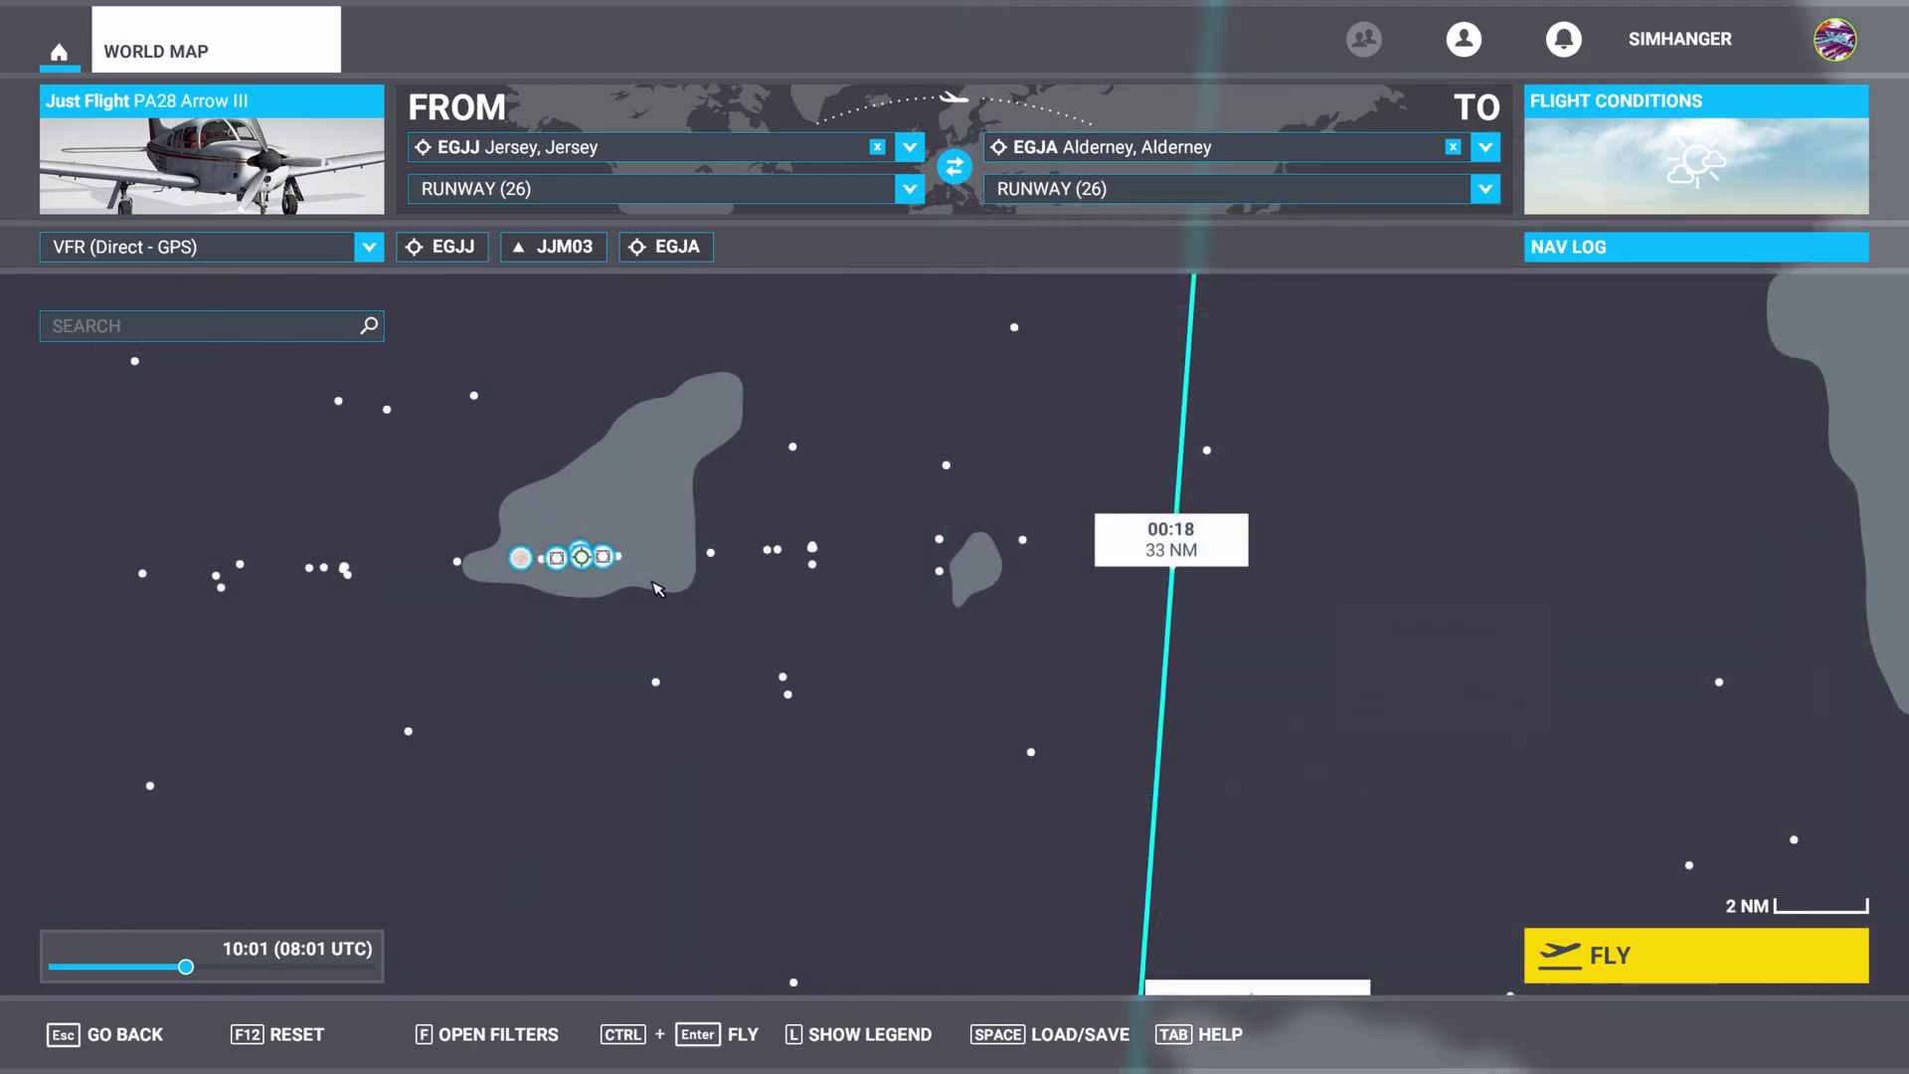
pyautogui.click(586, 553)
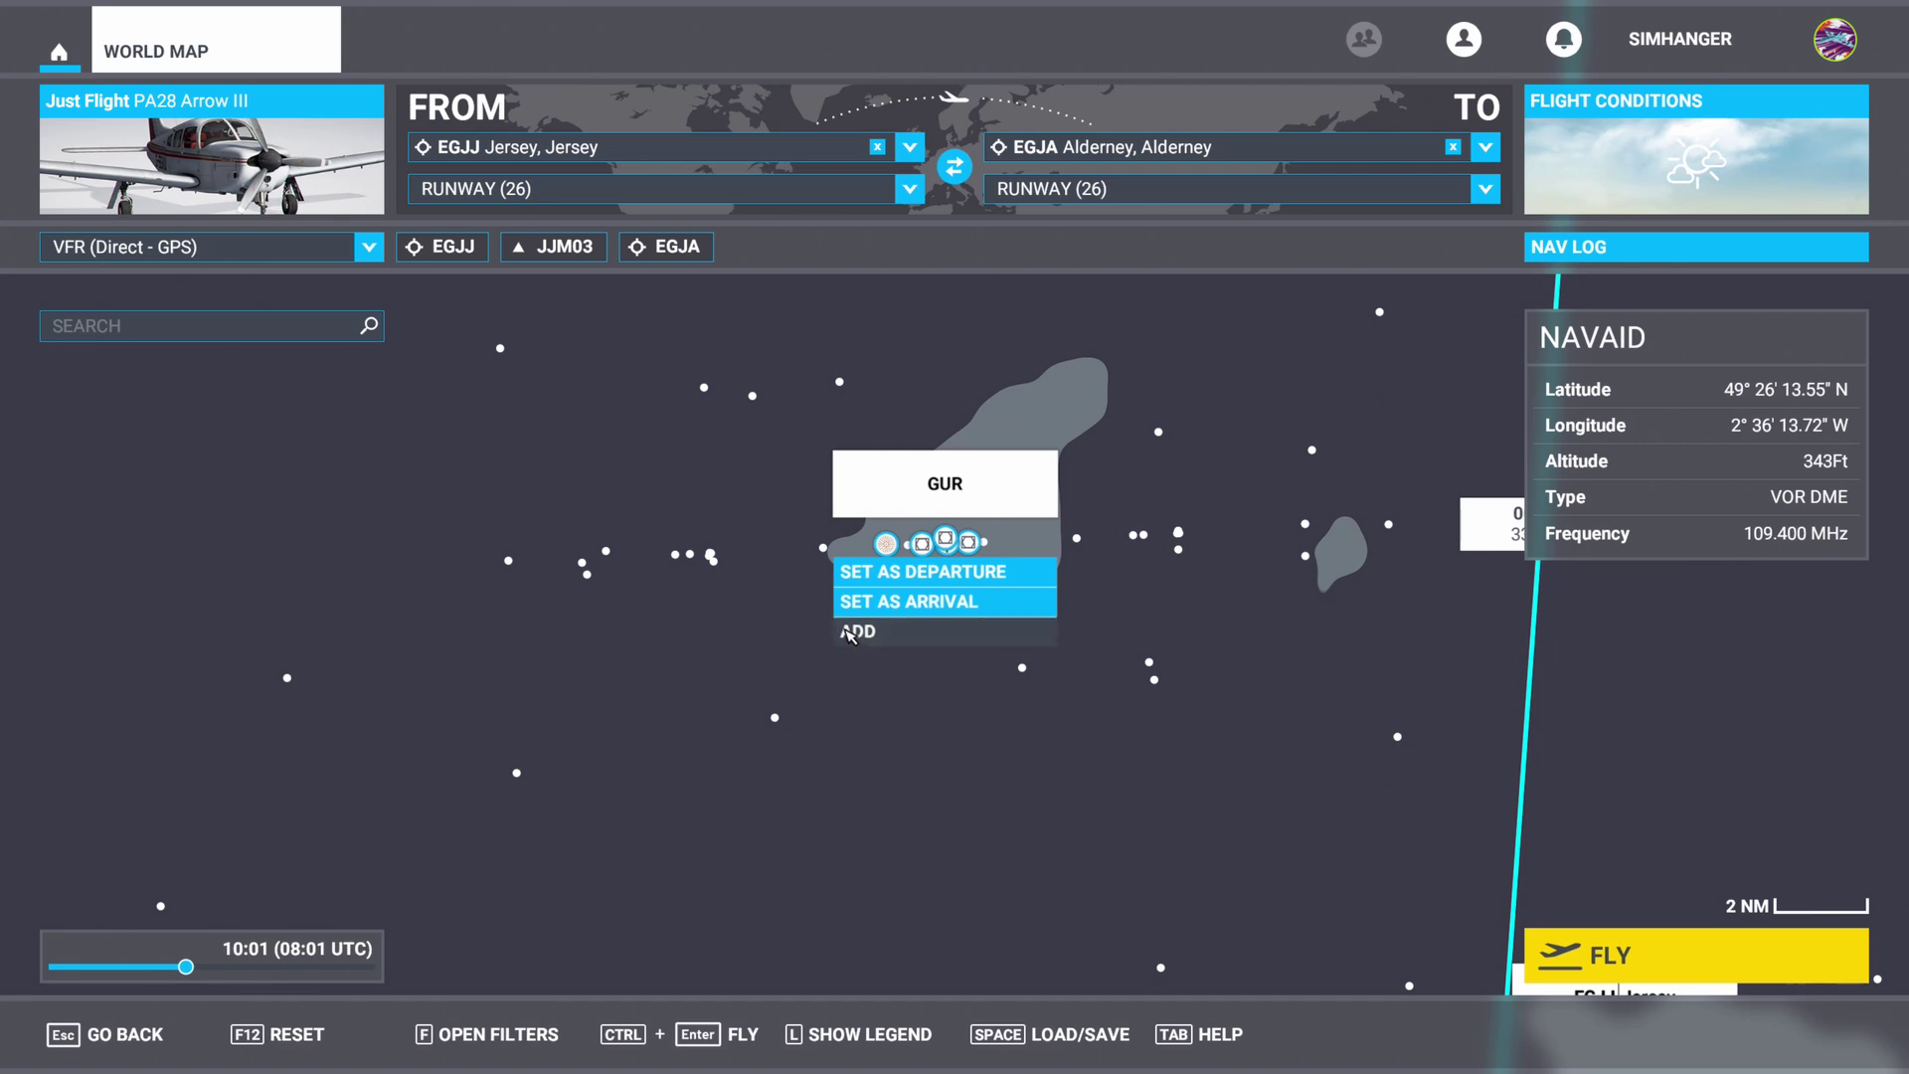
pyautogui.click(849, 631)
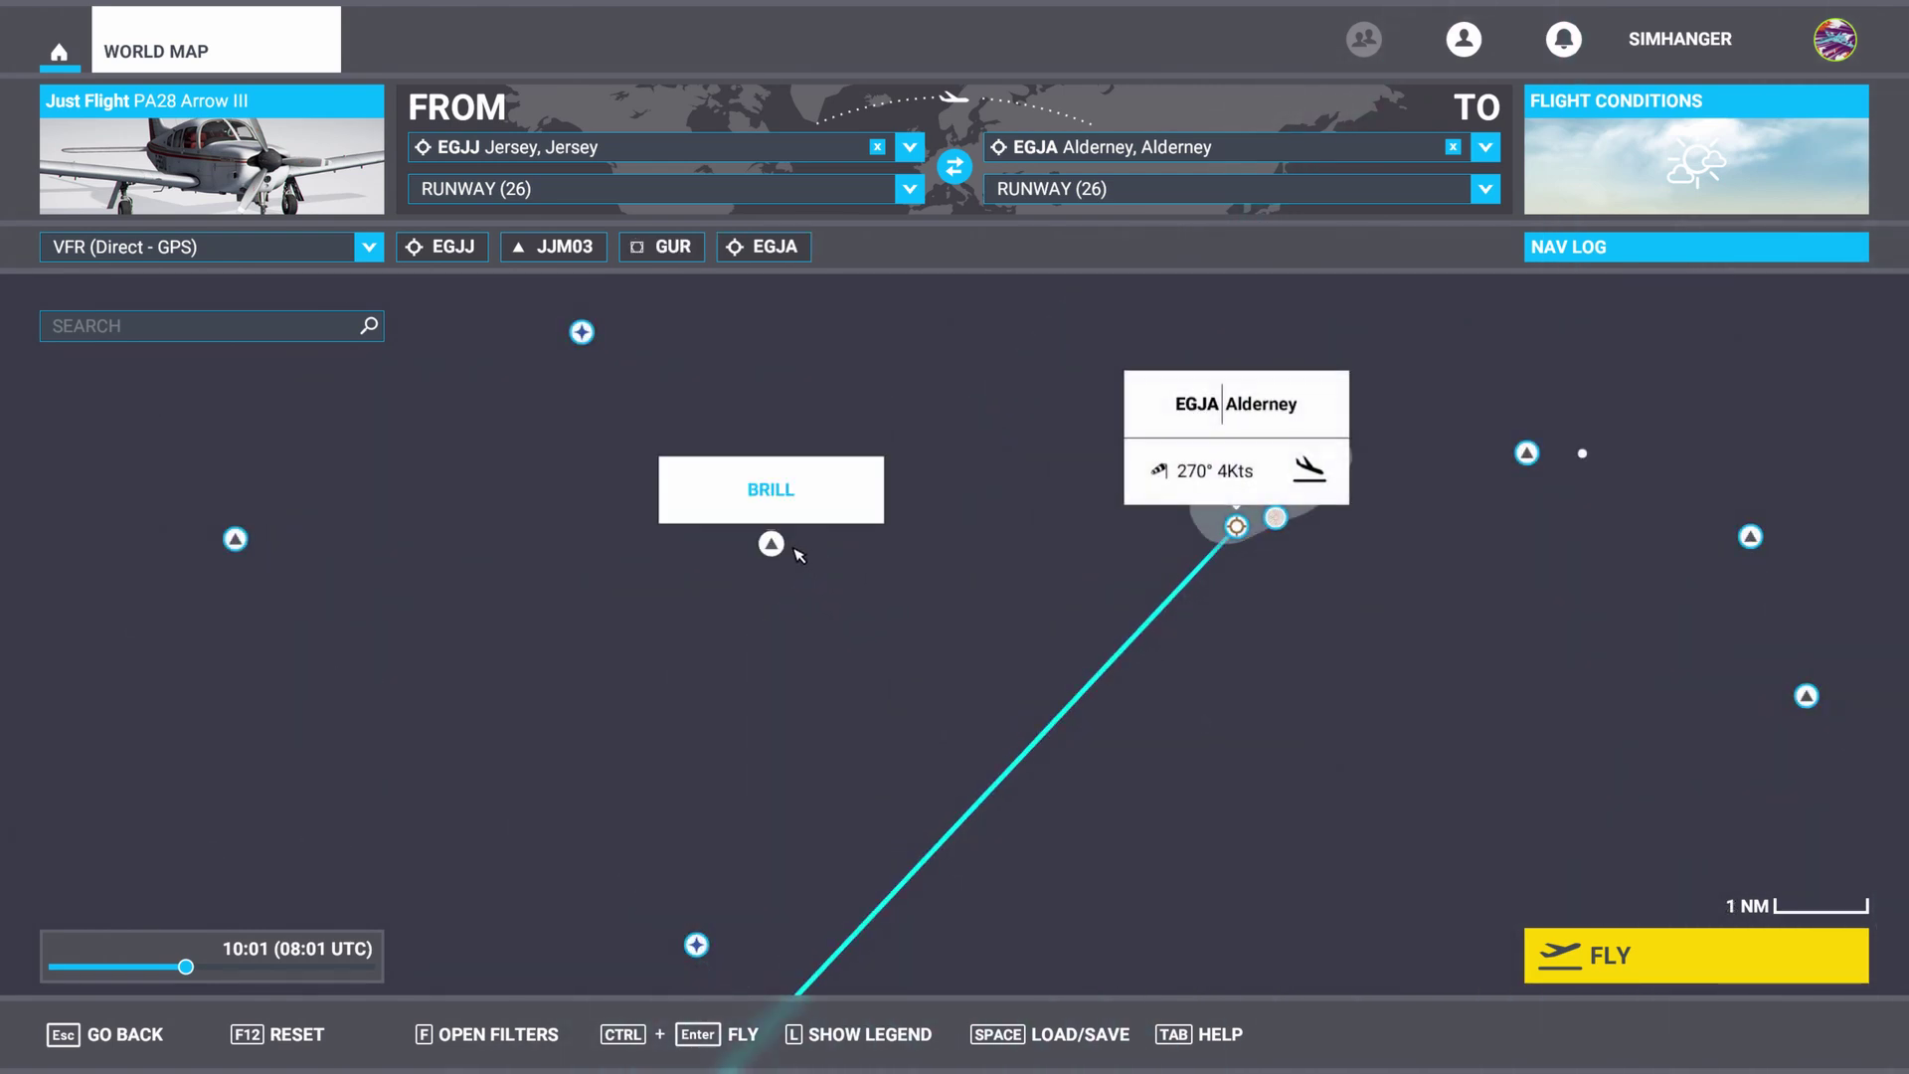
pyautogui.click(771, 545)
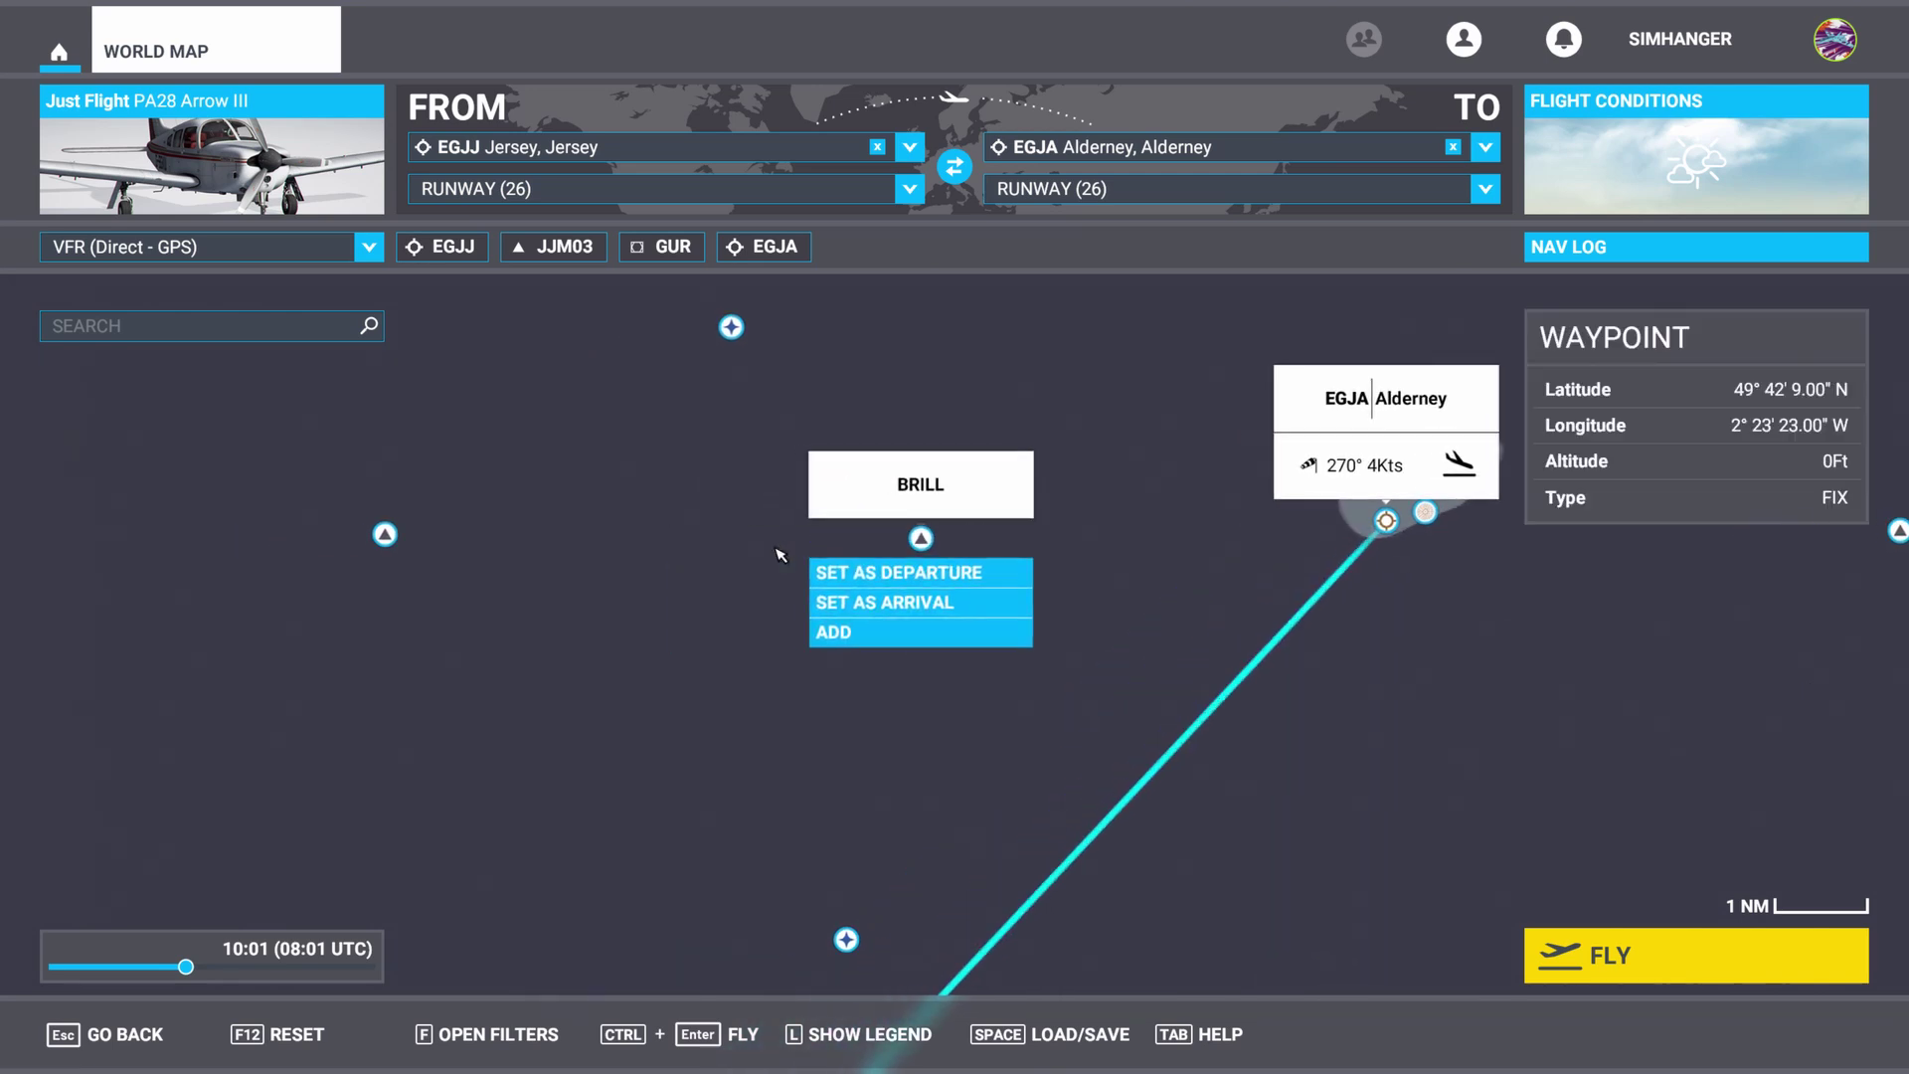
pyautogui.click(855, 633)
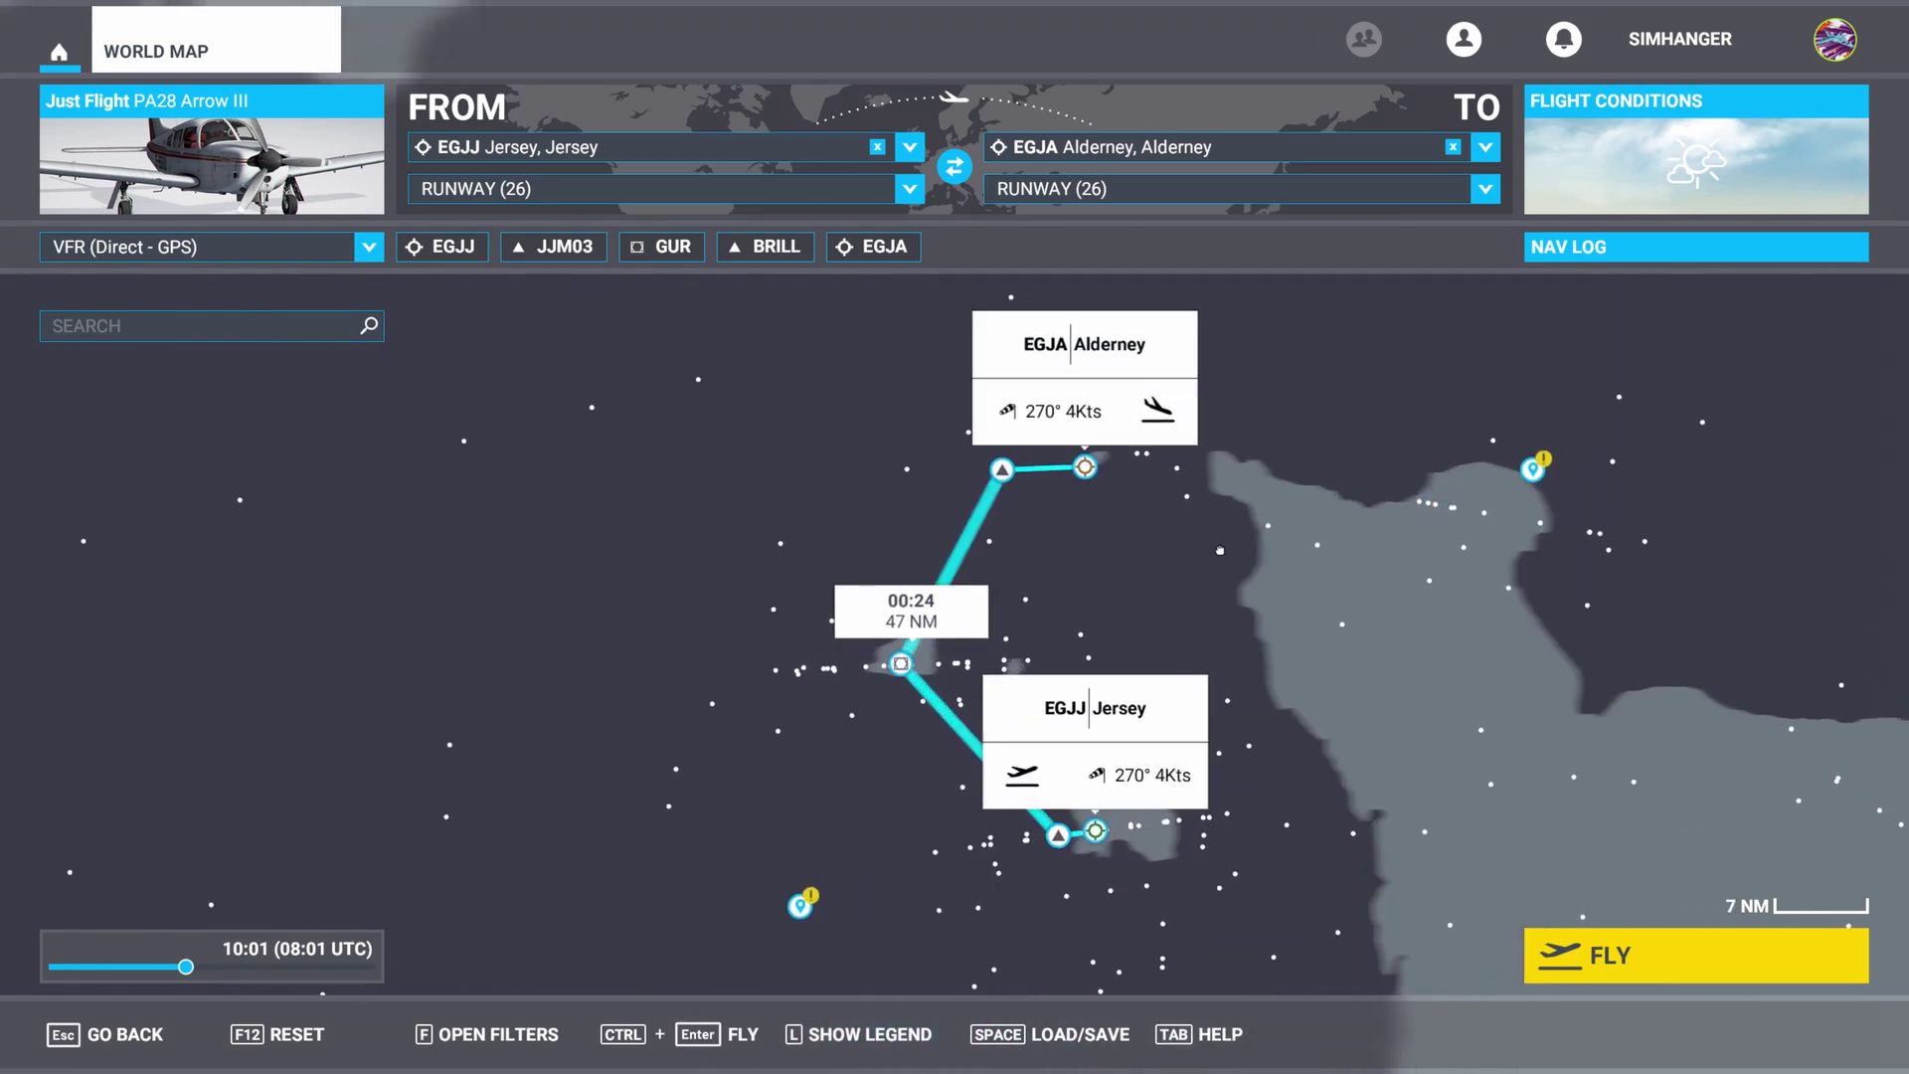
pyautogui.moveTo(1171, 552); pyautogui.dragTo(1097, 554)
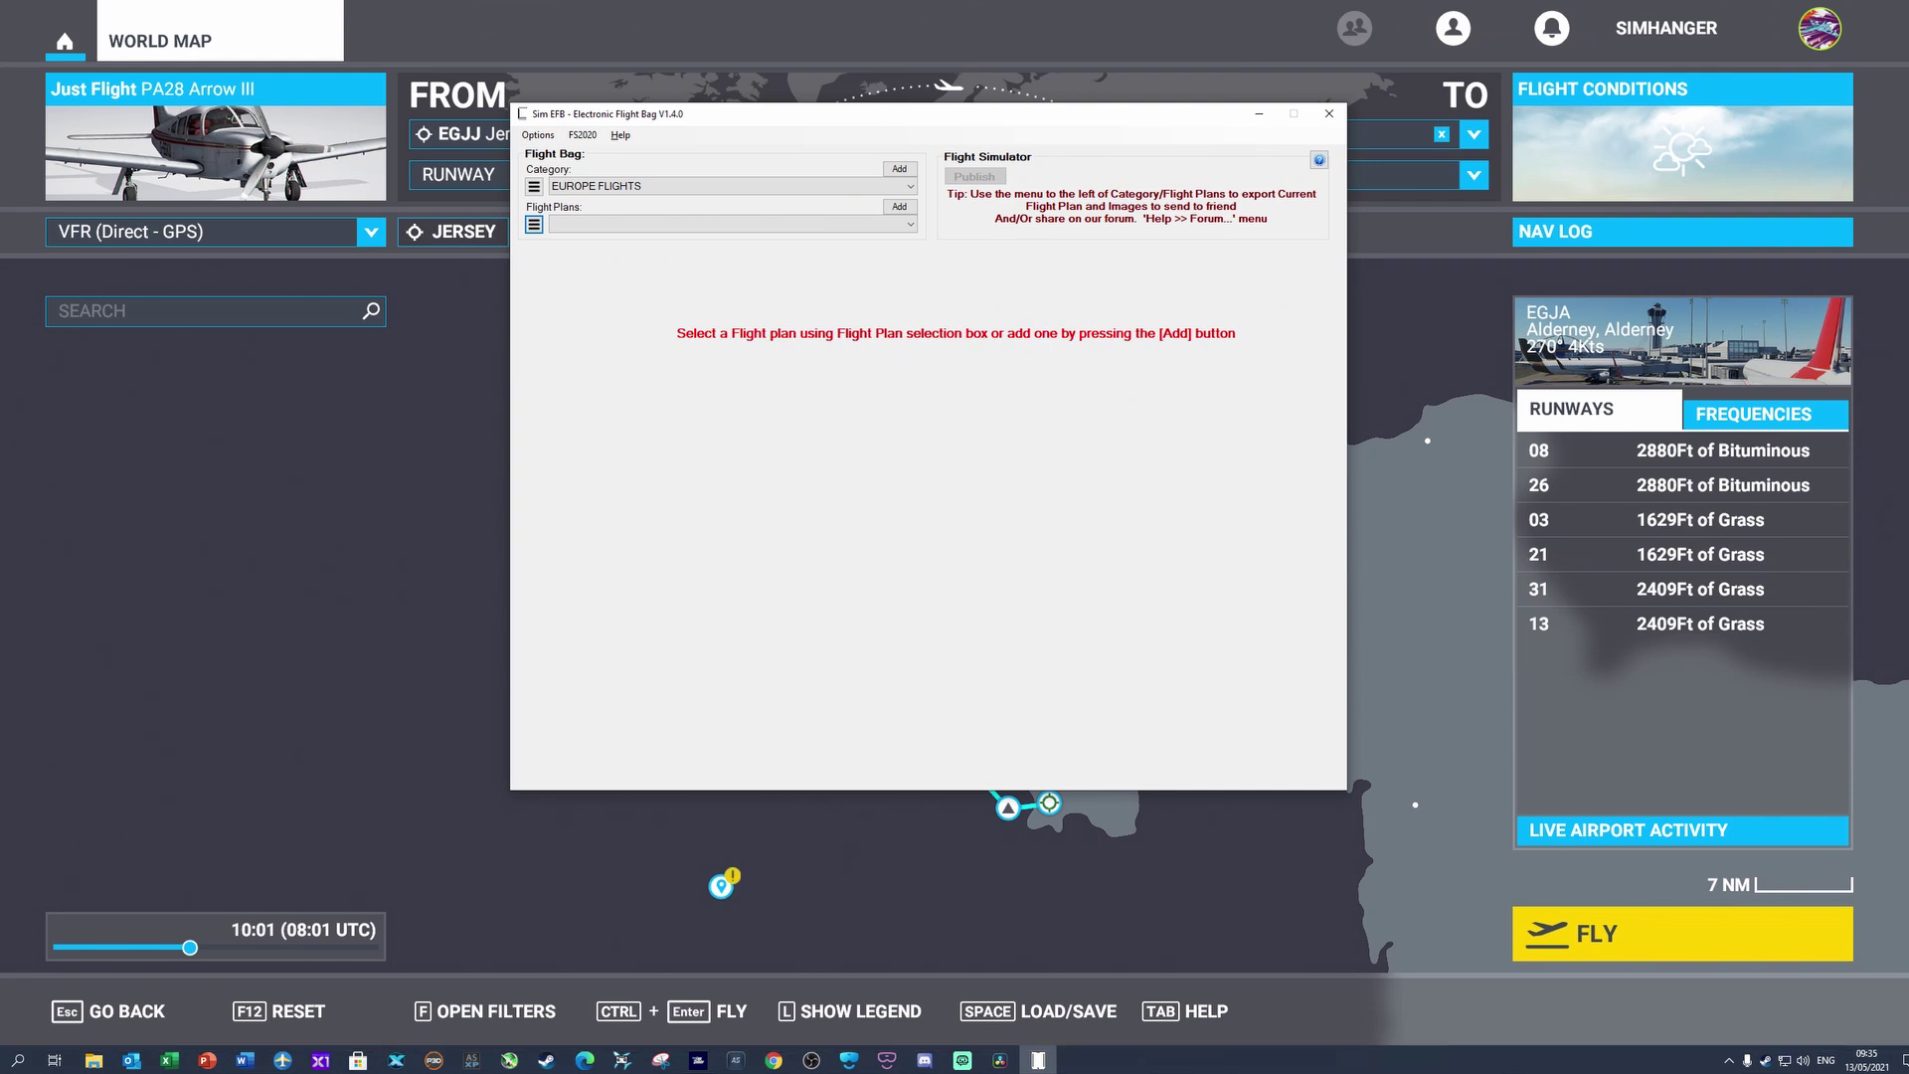
# - Import the current FS2020 flight plan into Sim EFB, confirming with Yes
pyautogui.click(541, 230)
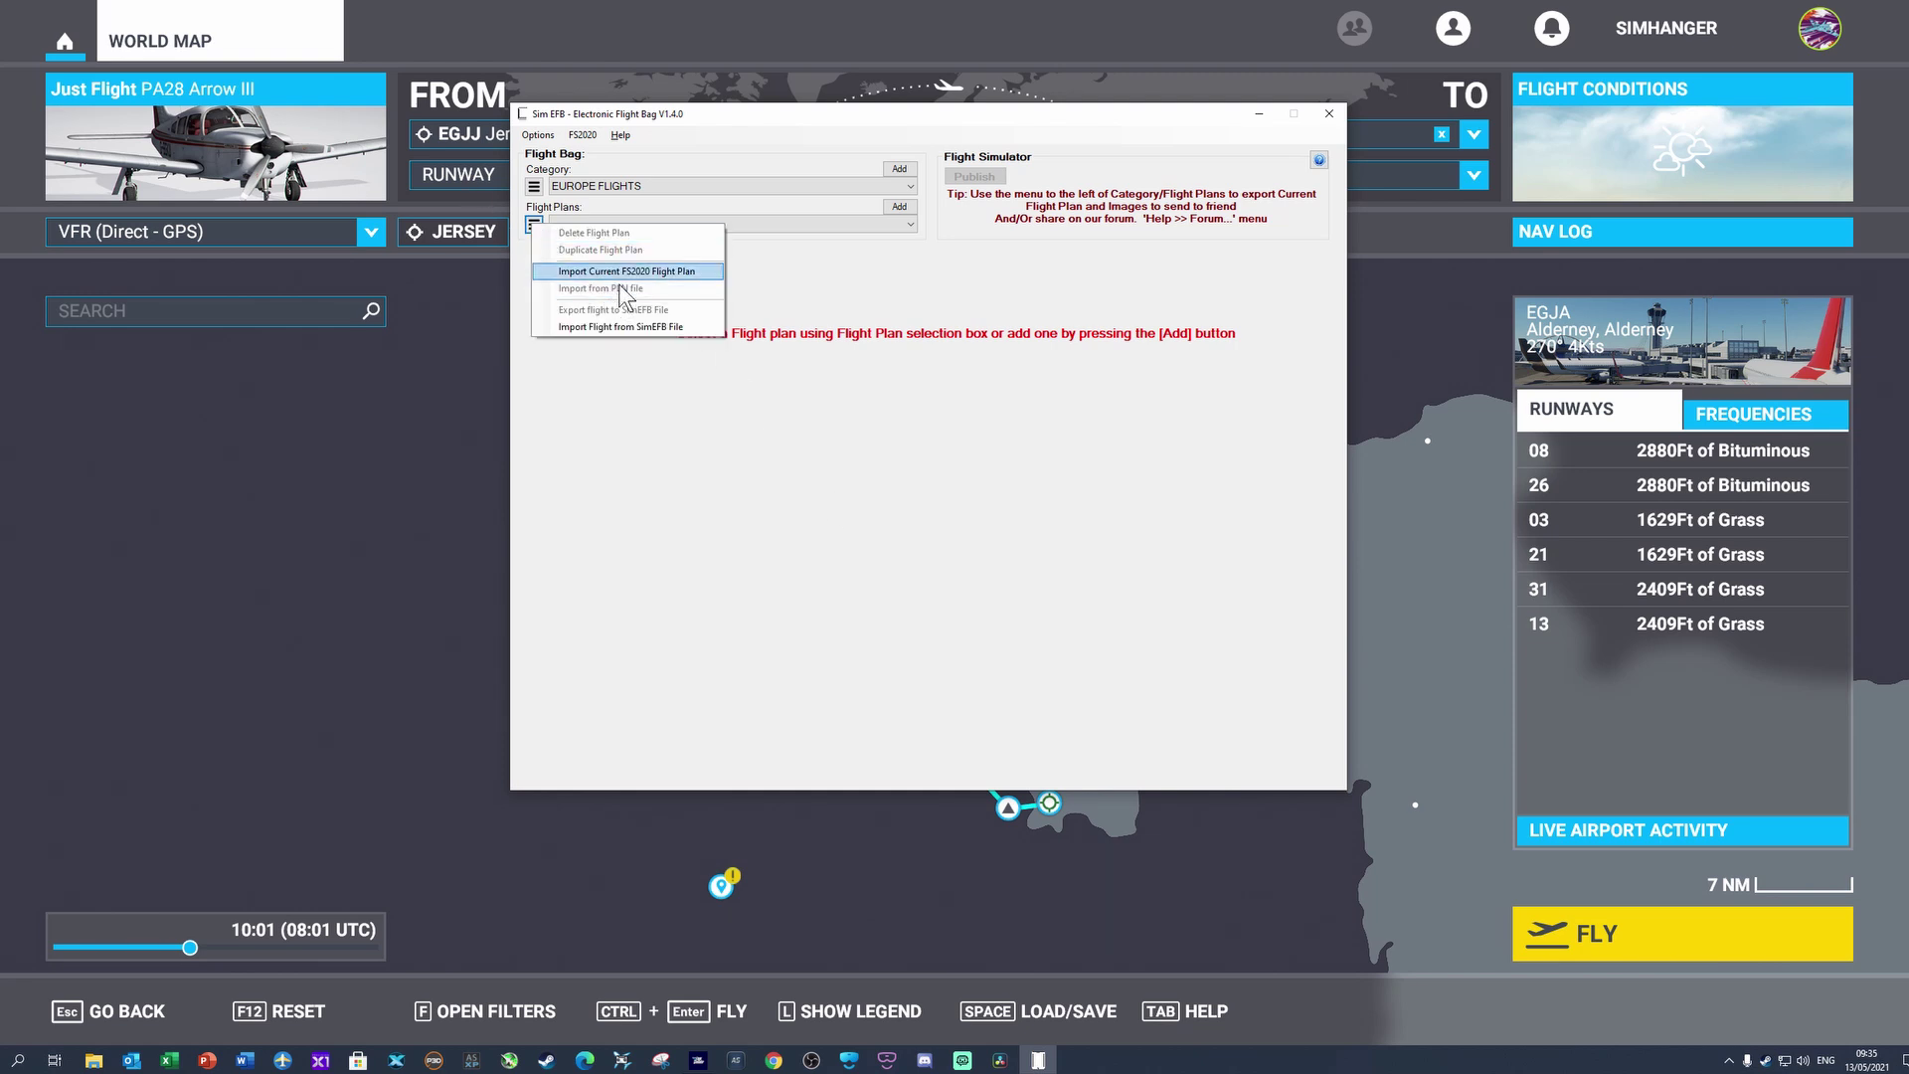
pyautogui.click(625, 274)
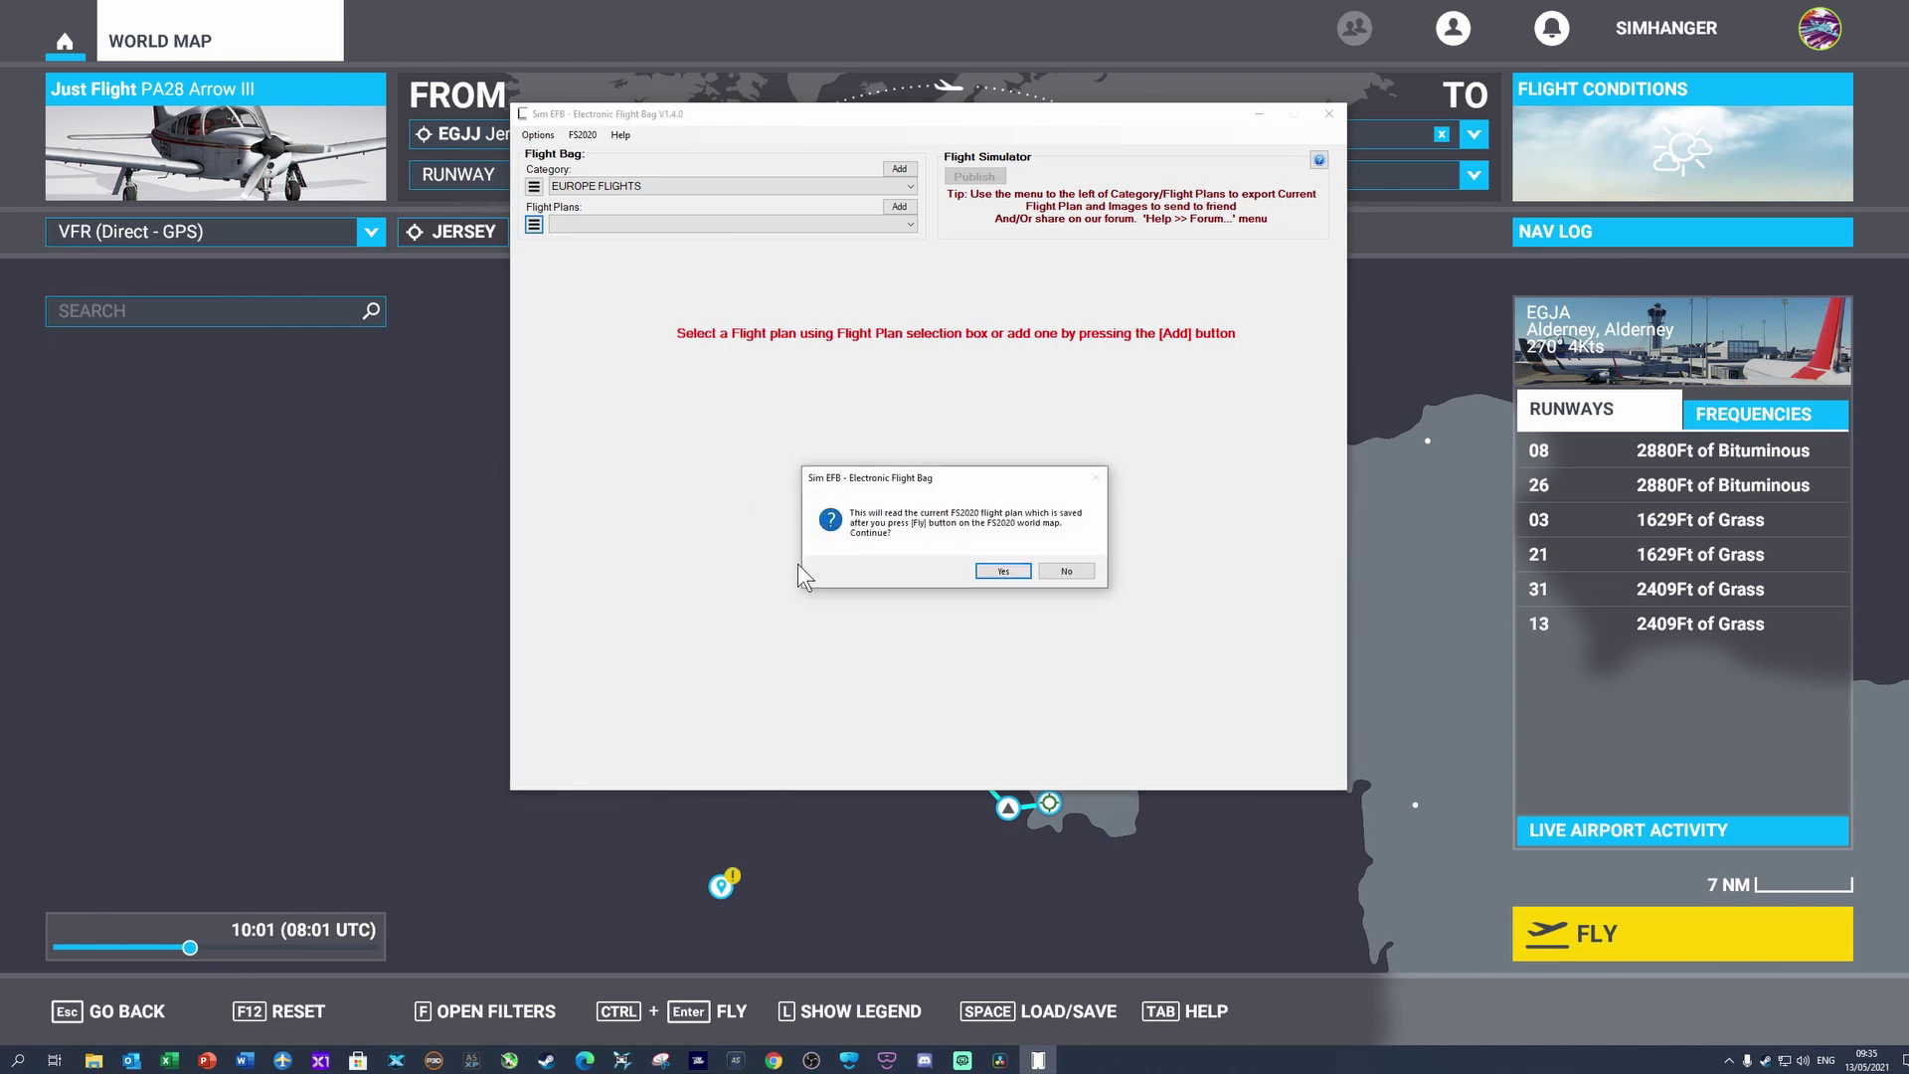
pyautogui.click(1014, 581)
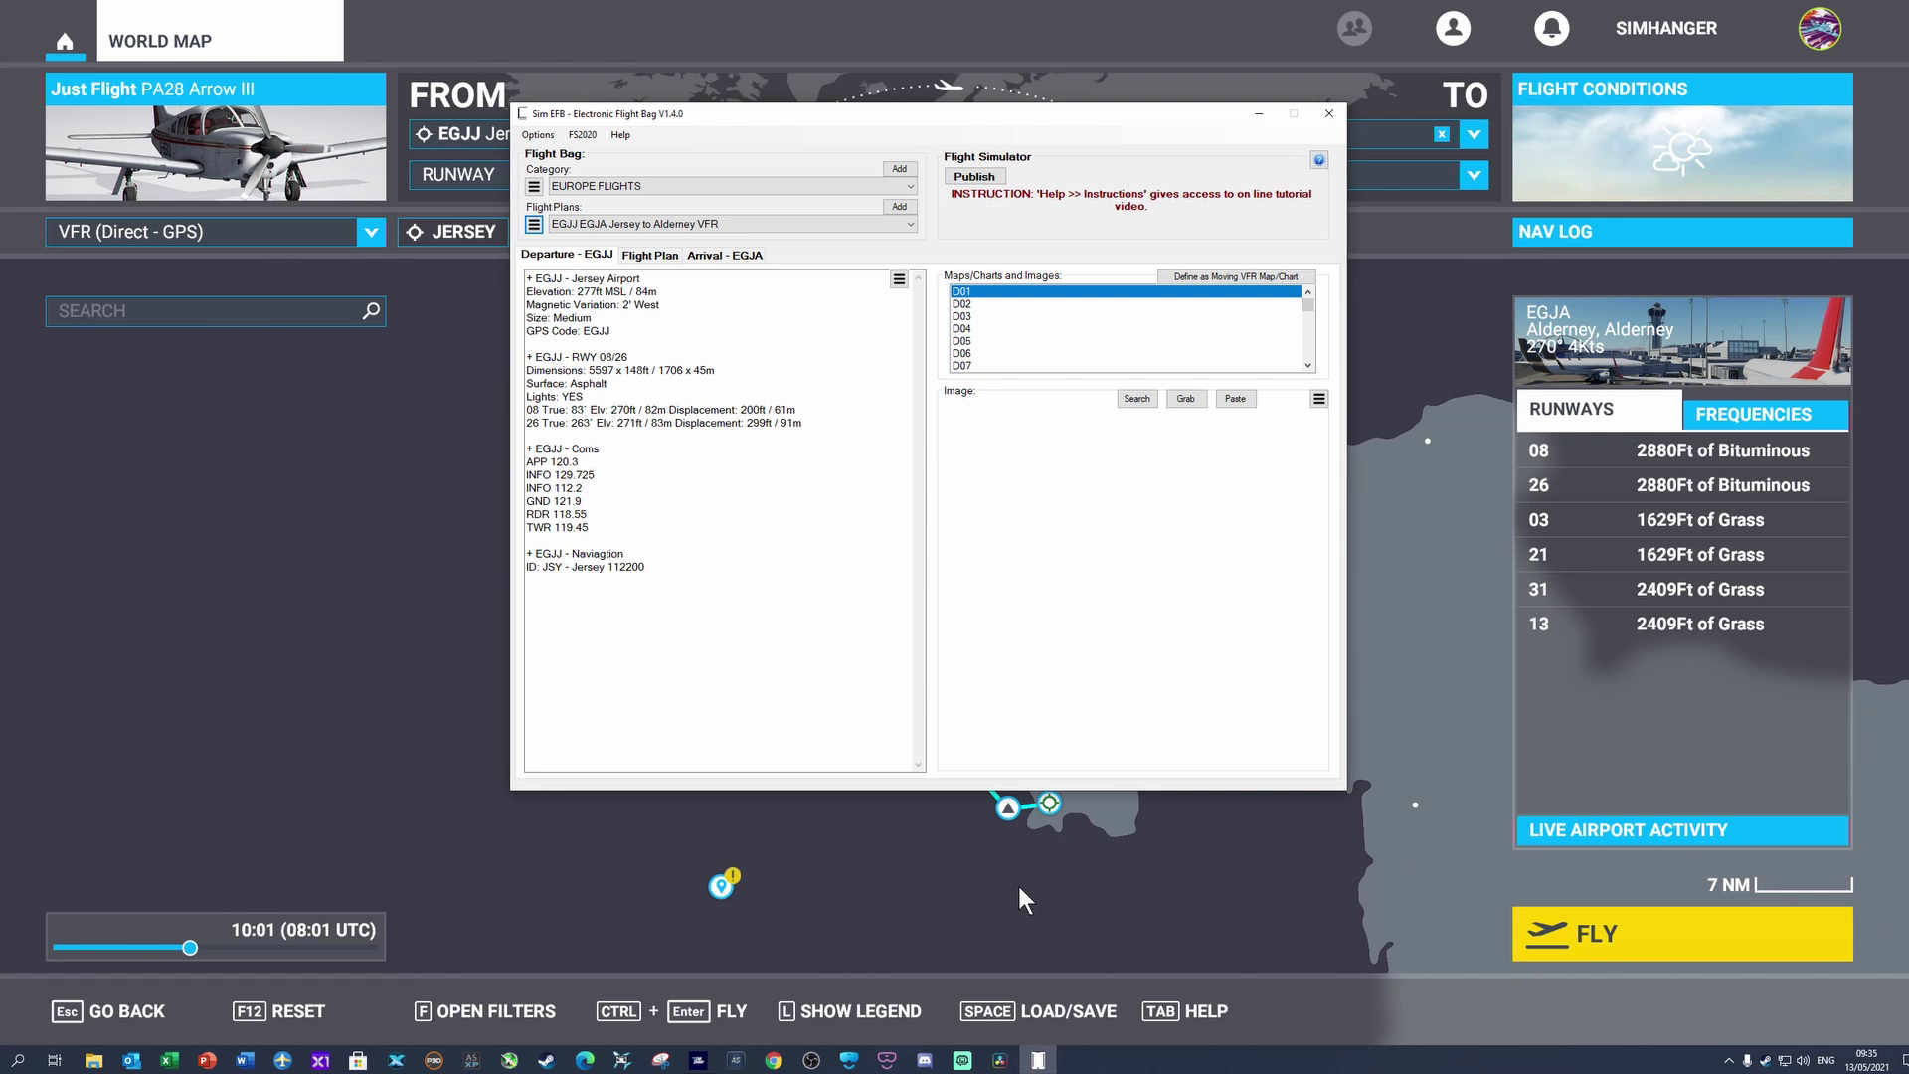
pyautogui.click(672, 256)
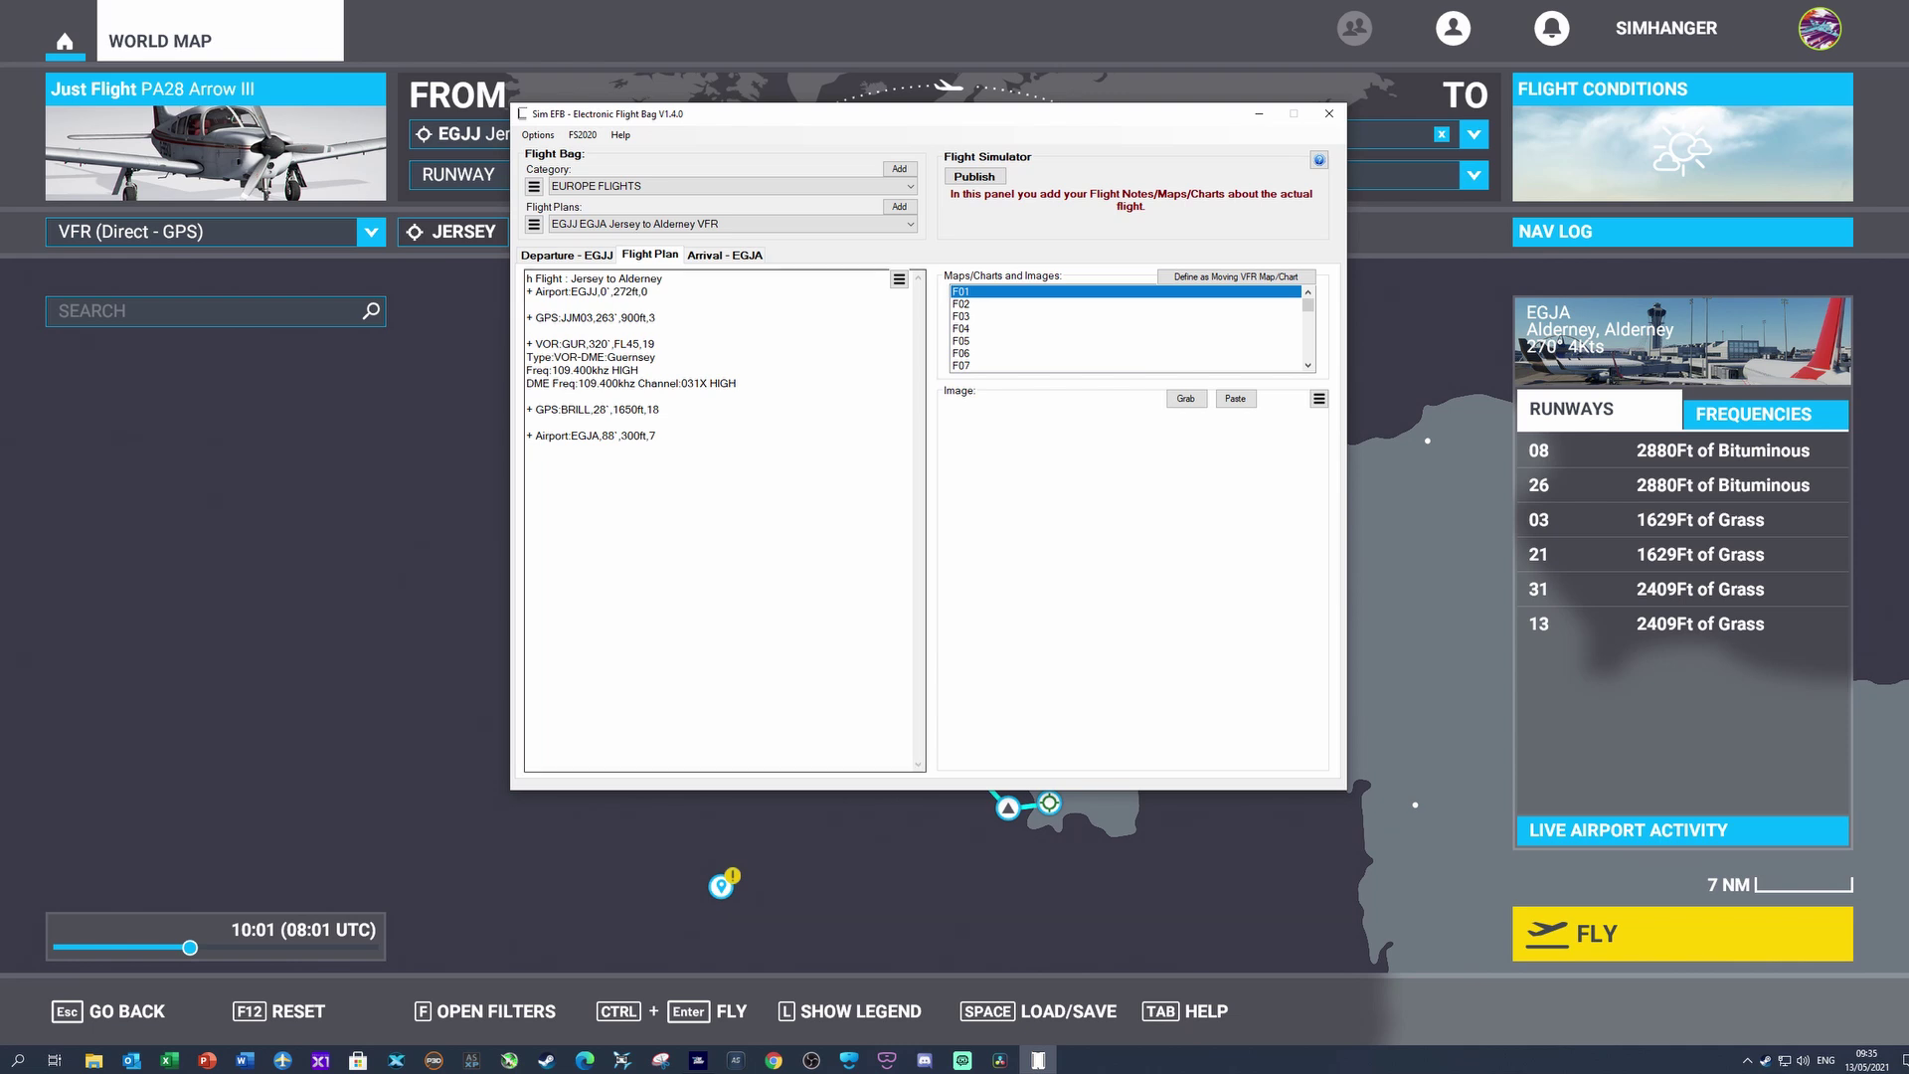
pyautogui.hotkey('ctrl', 'Tab')
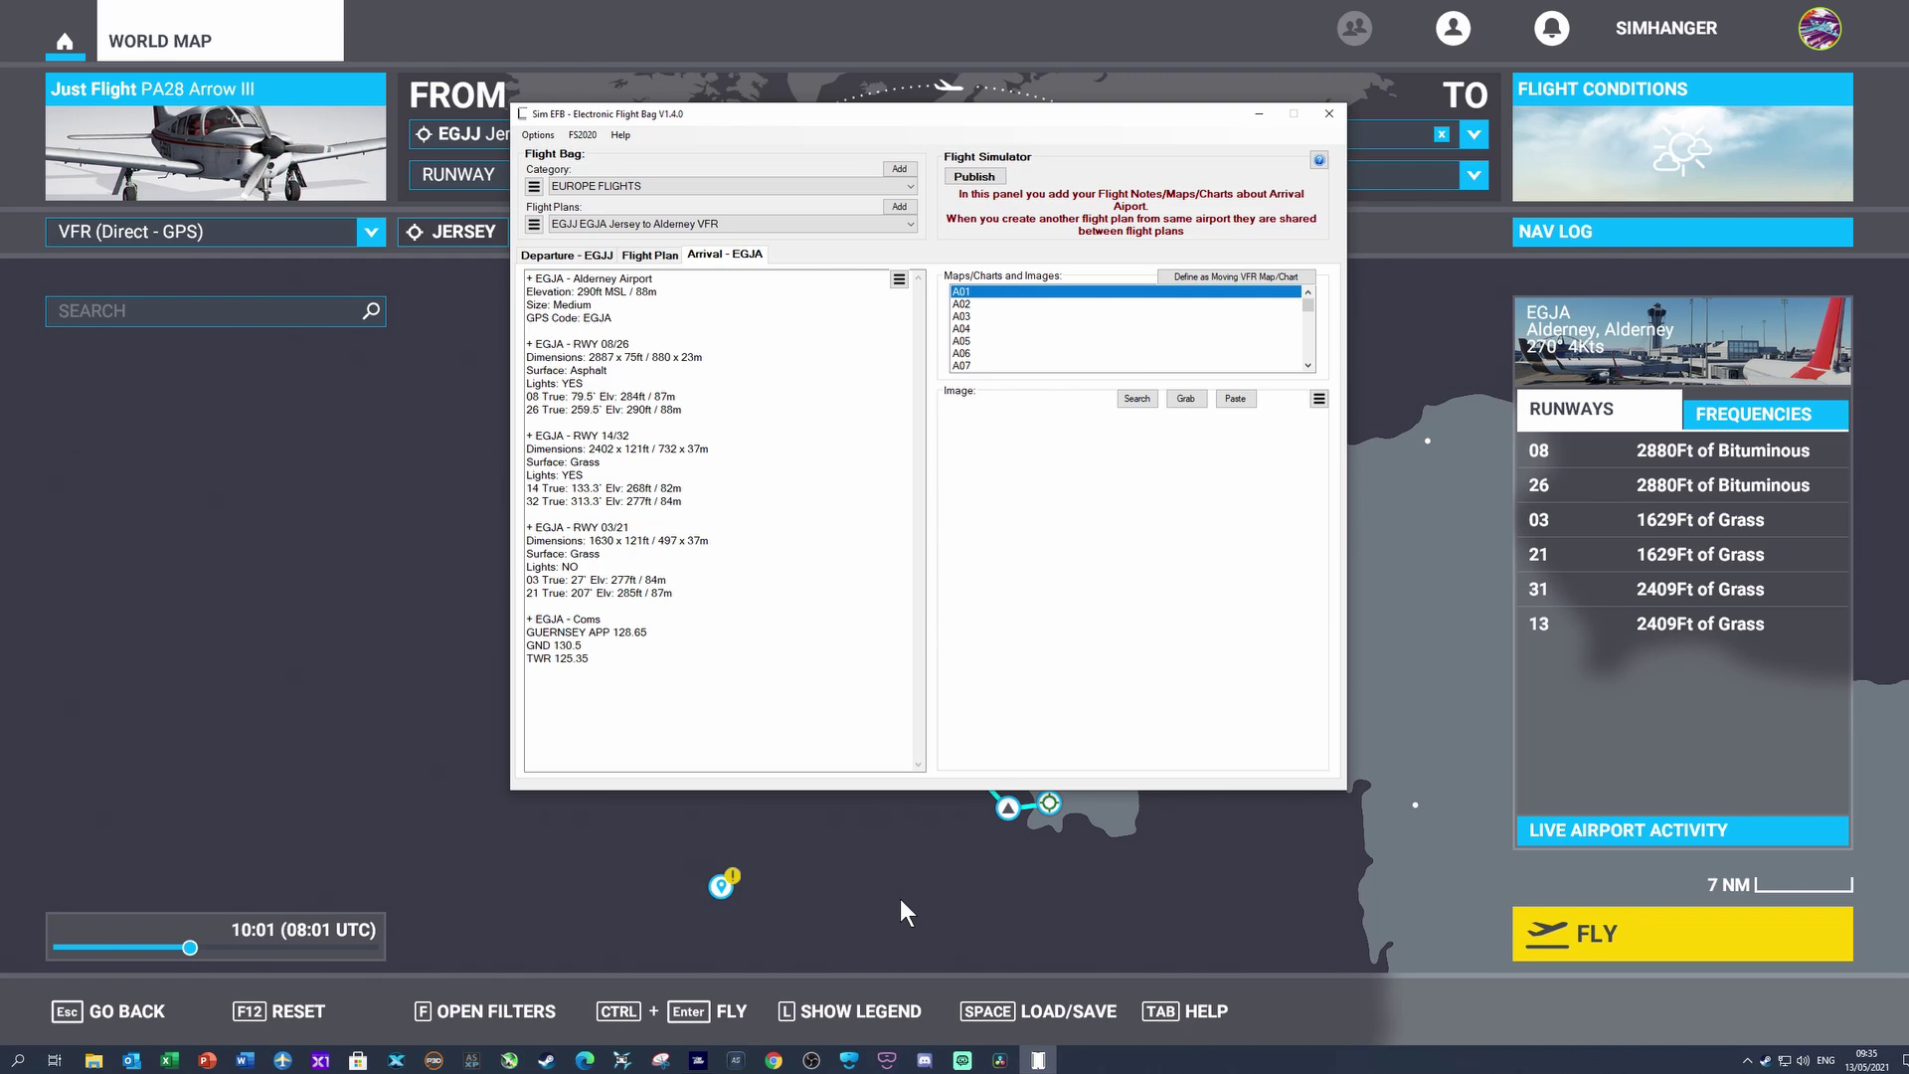
pyautogui.hotkey('ctrl', 'shift', 'Tab')
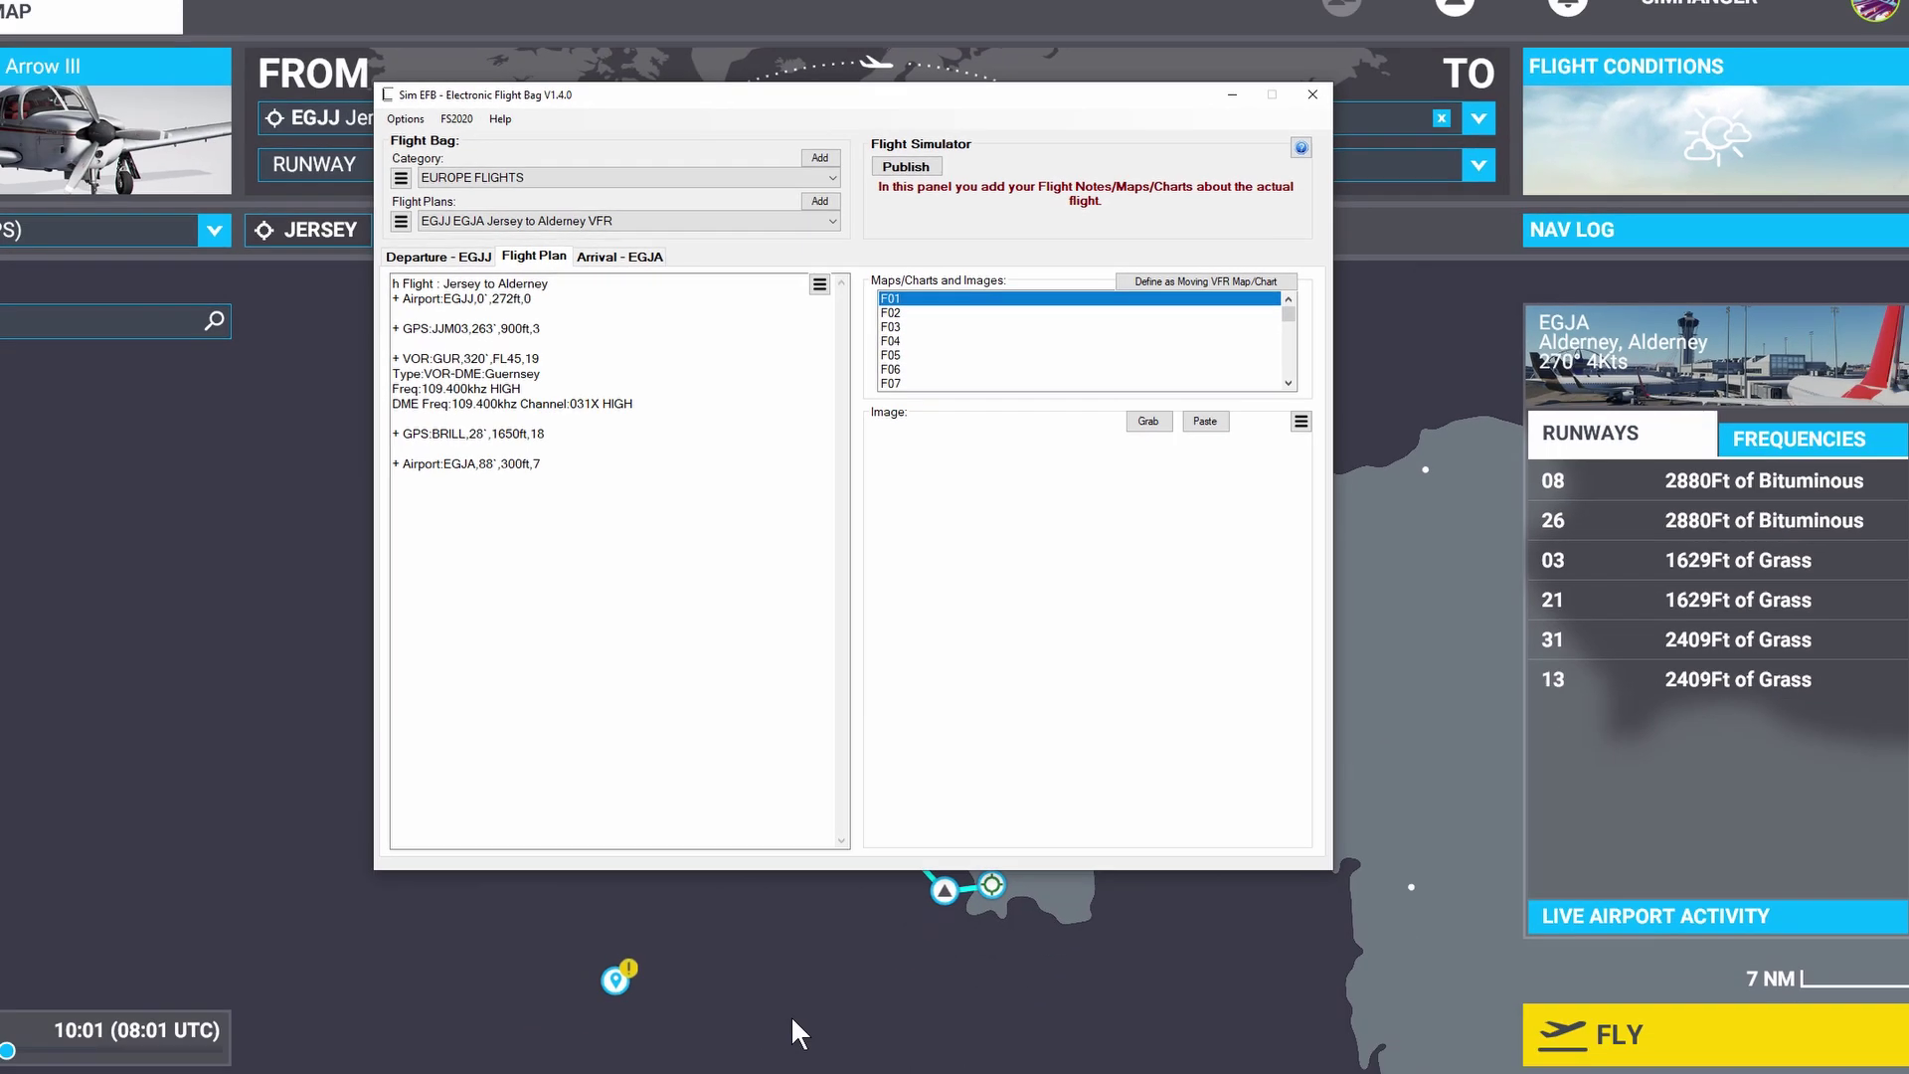
pyautogui.hotkey('ctrl', 'Tab')
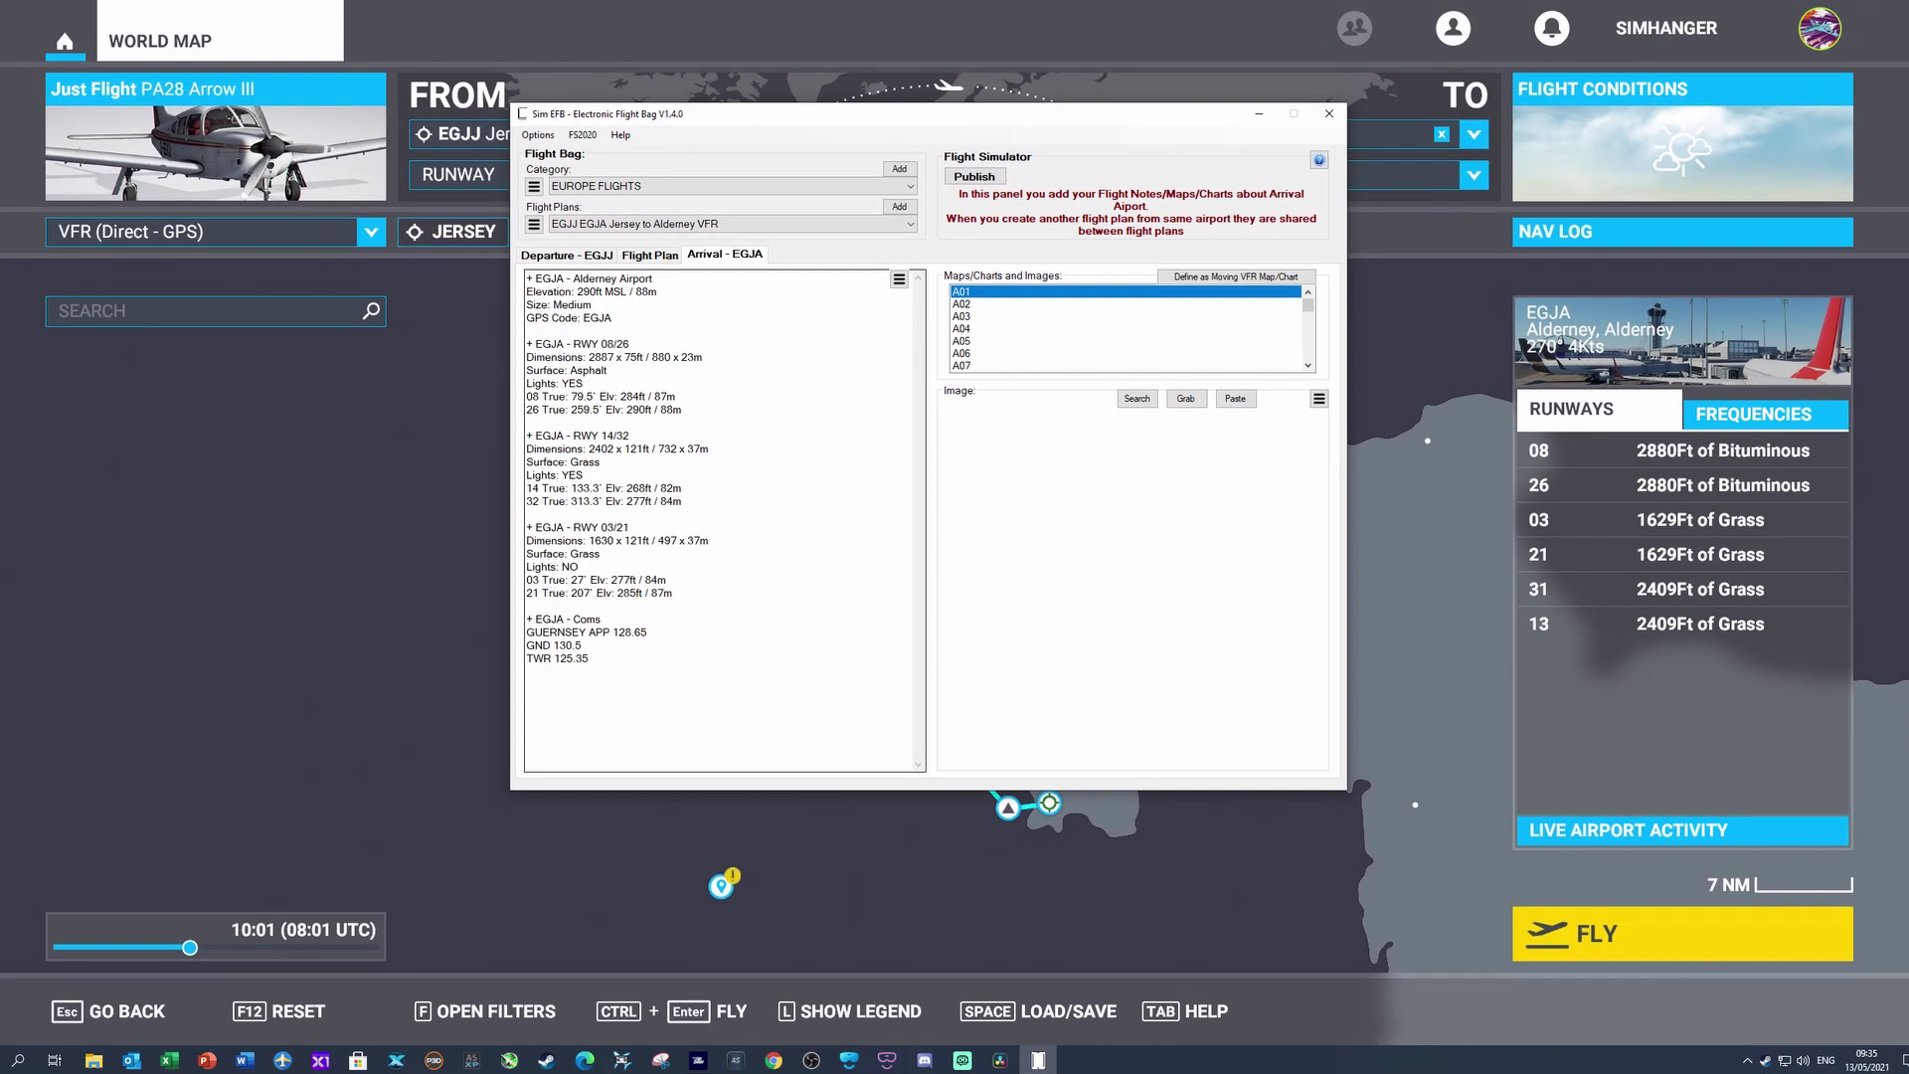
pyautogui.click(597, 256)
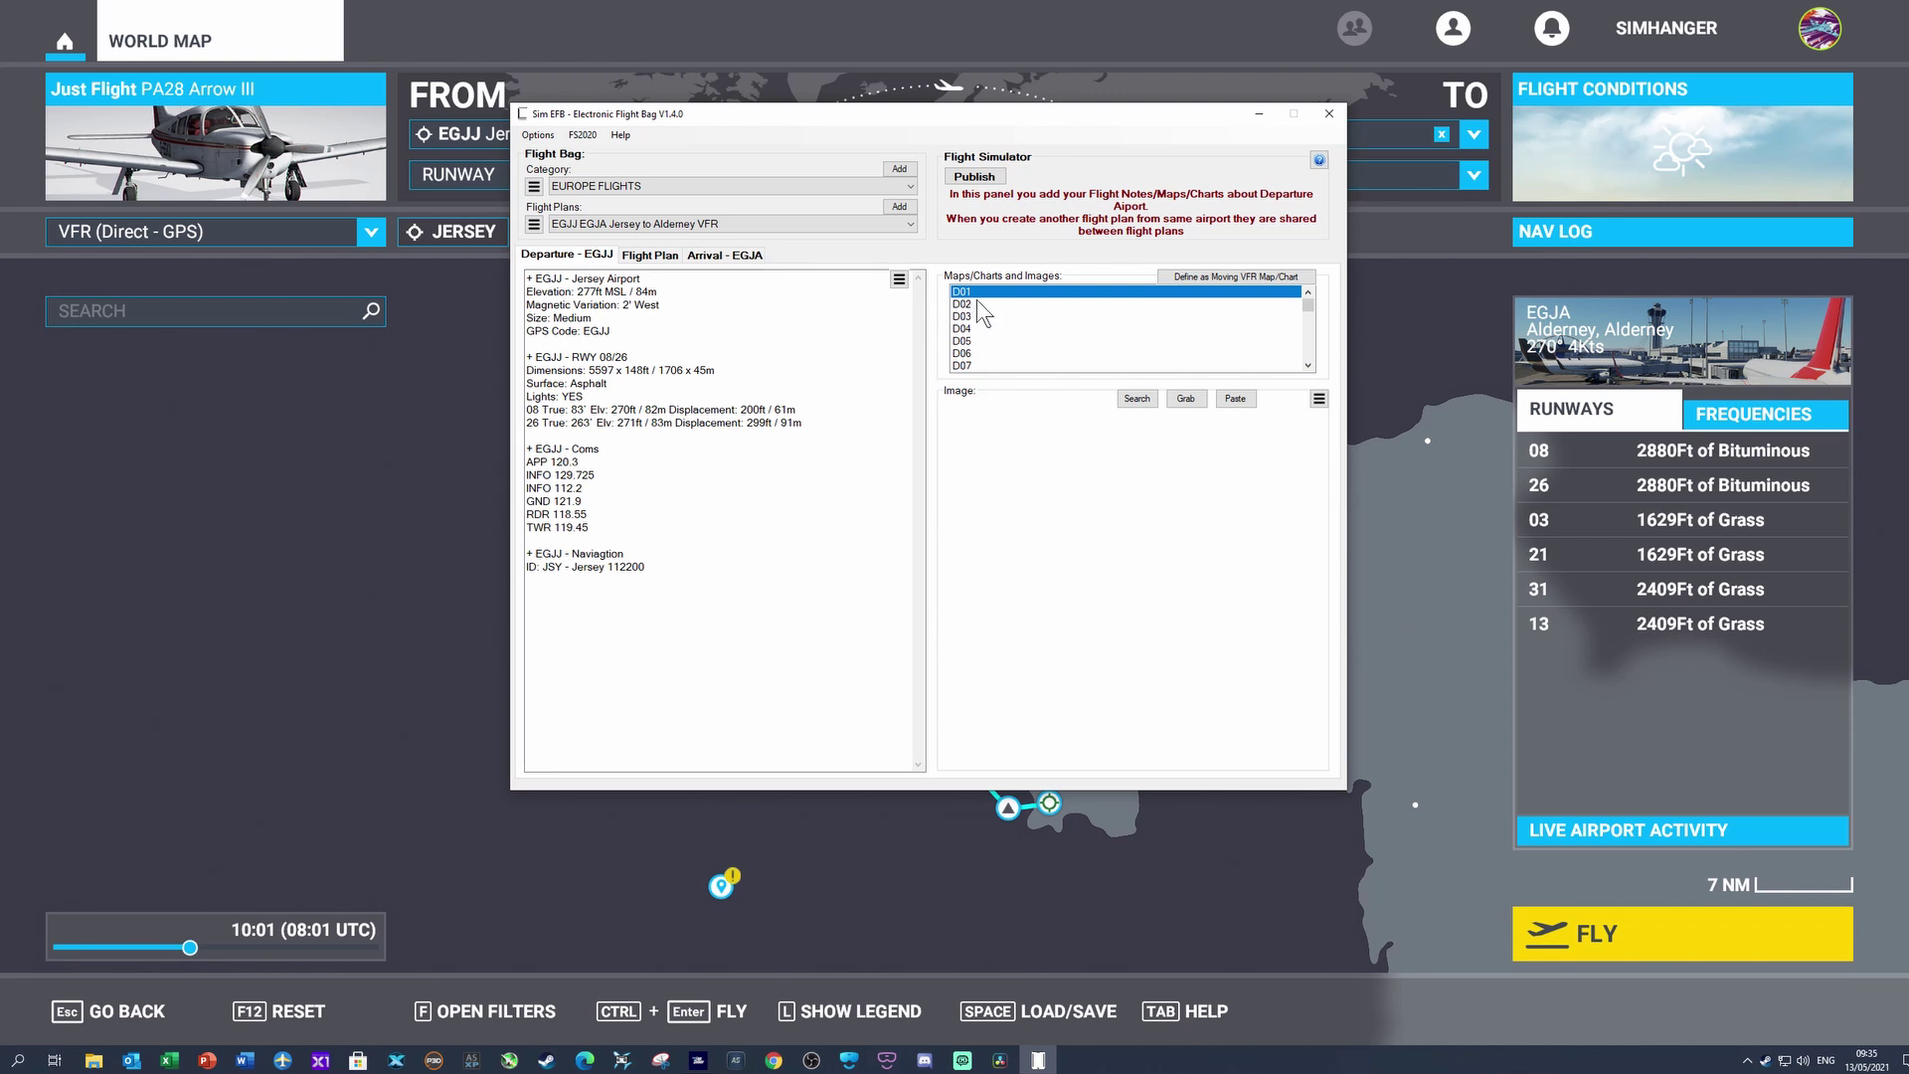